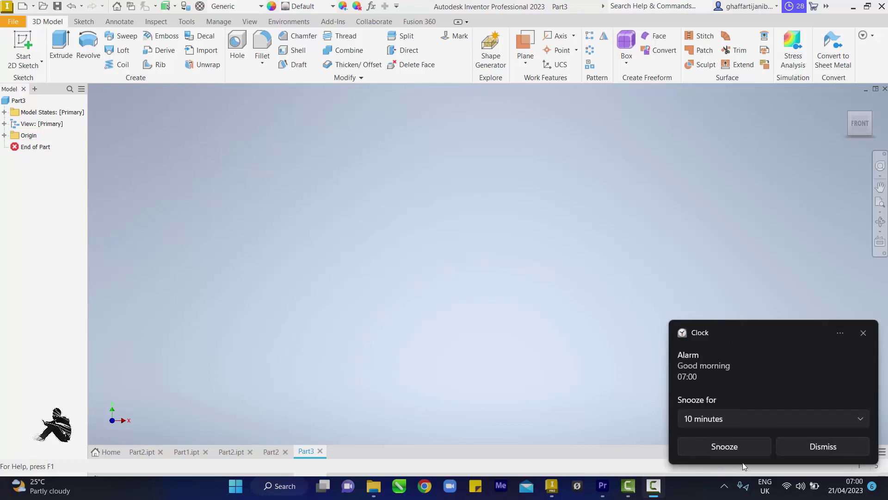
Step: Dismiss the alarm notification and start a 2D sketch on the vertical YZ origin plane
{"action": "left_click", "coordinate": [796, 447]}
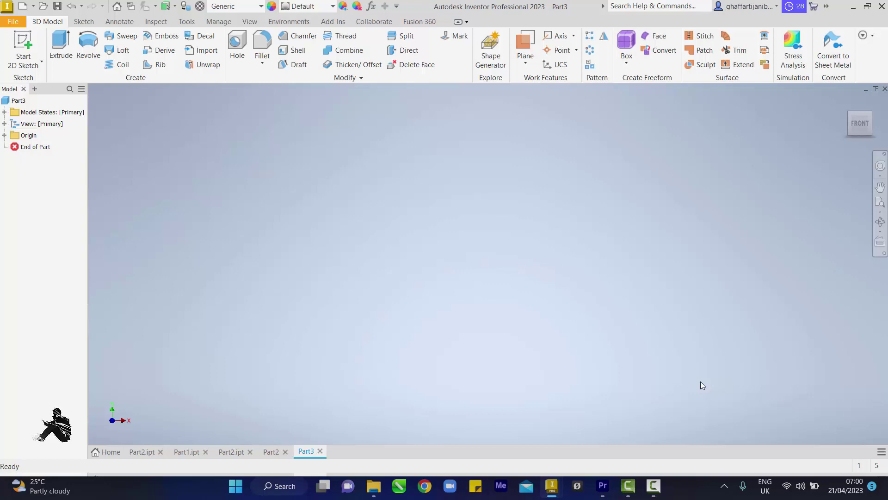
{"action": "left_click", "coordinate": [30, 51]}
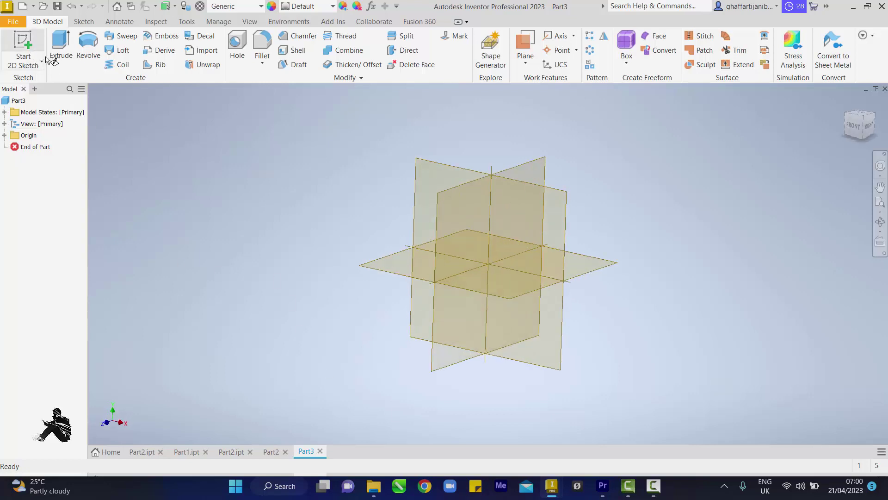
{"action": "left_click", "coordinate": [427, 223]}
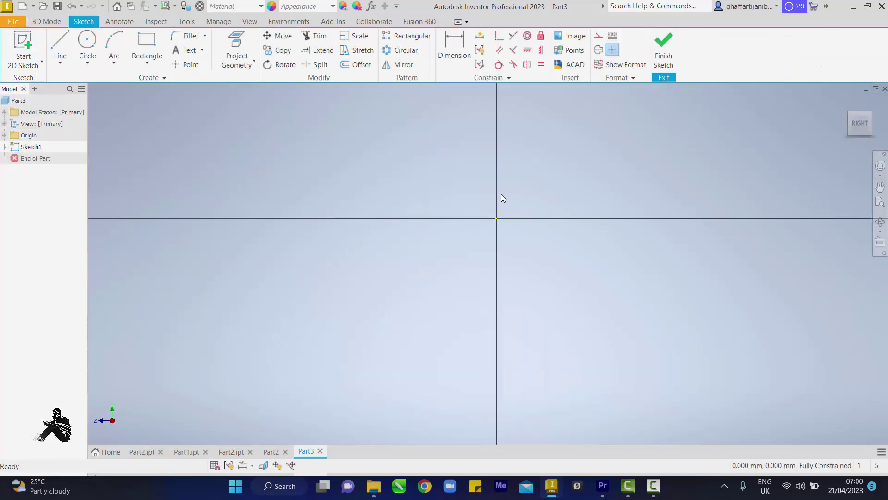
Step: Draw a two-point rectangle from the origin, 46 mm wide and 112 mm high
{"action": "left_click", "coordinate": [143, 47]}
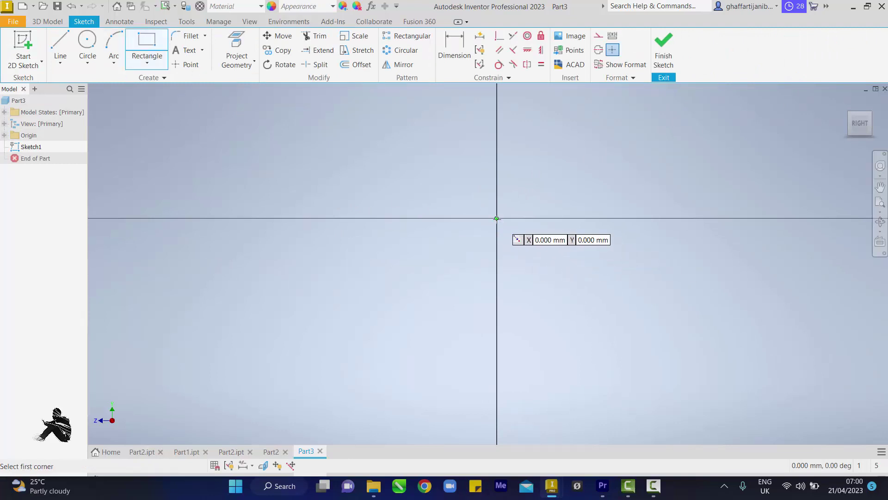
{"action": "left_click", "coordinate": [497, 218]}
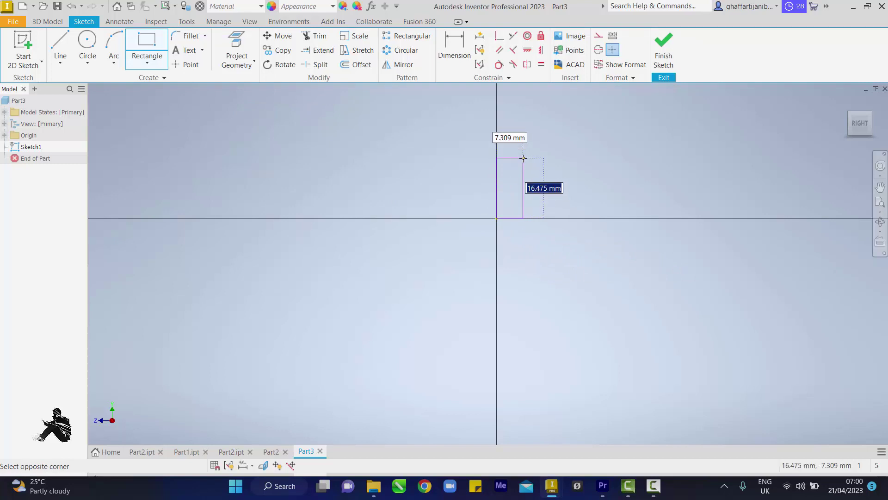
{"action": "type", "text": "112"}
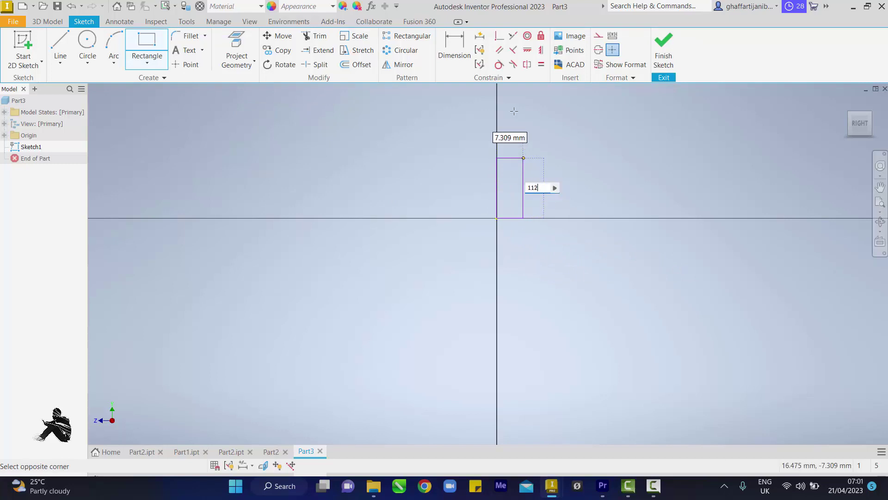
{"action": "key", "text": "Tab"}
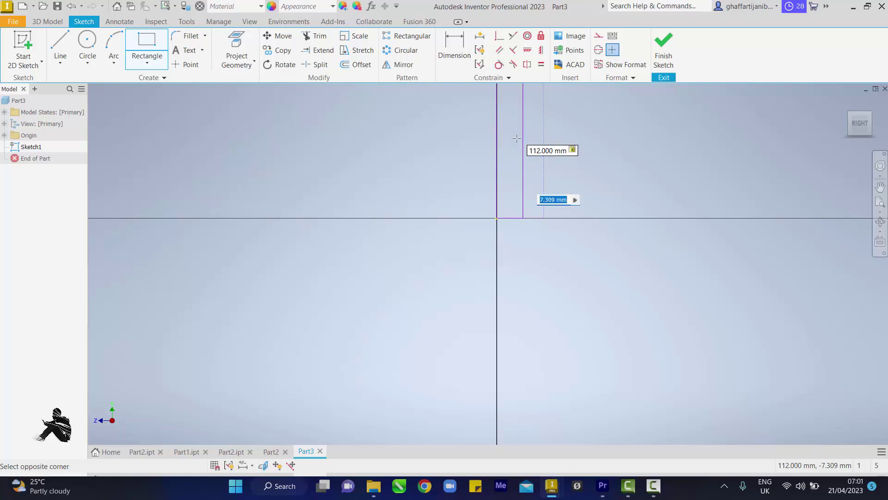
{"action": "type", "text": "46"}
{"action": "key", "text": "Tab"}
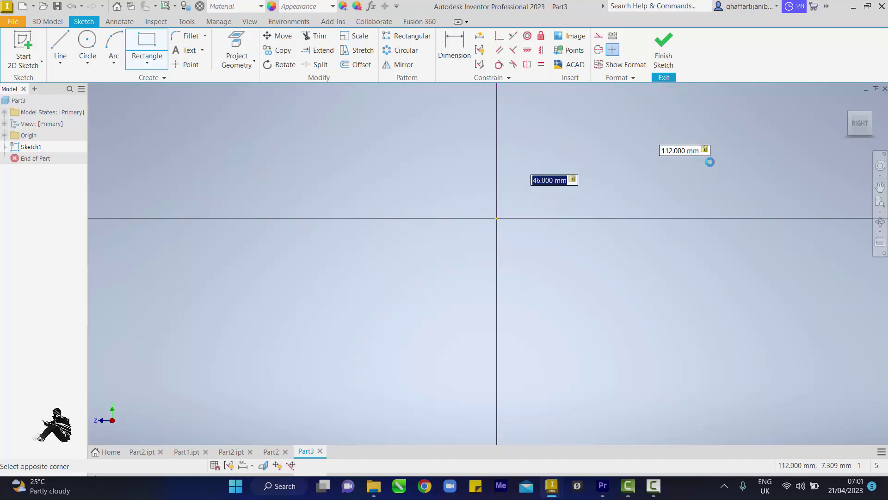
{"action": "key", "text": "Return"}
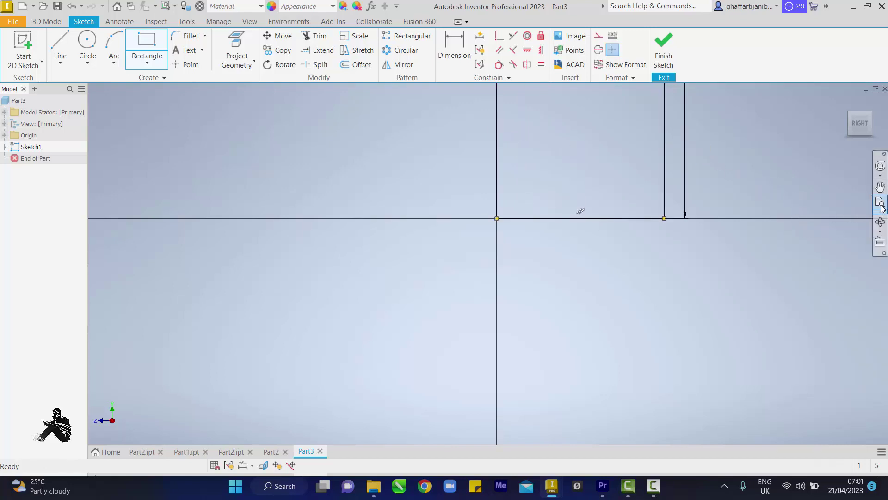
{"action": "left_click", "coordinate": [881, 207]}
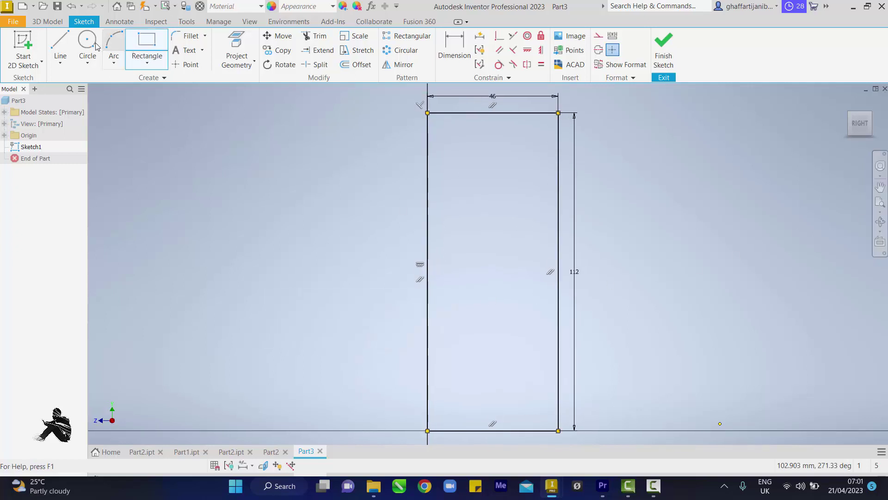
Step: Sketch L-shaped line pairs in both lower corners of the rectangle, about 9 mm high, about 16 mm wide at left and 17 mm at right
{"action": "left_click", "coordinate": [64, 43]}
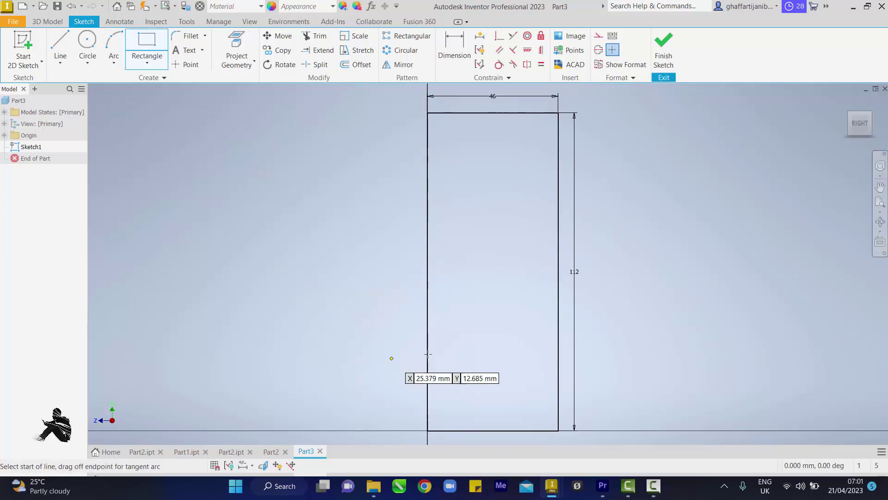
{"action": "left_click", "coordinate": [429, 405]}
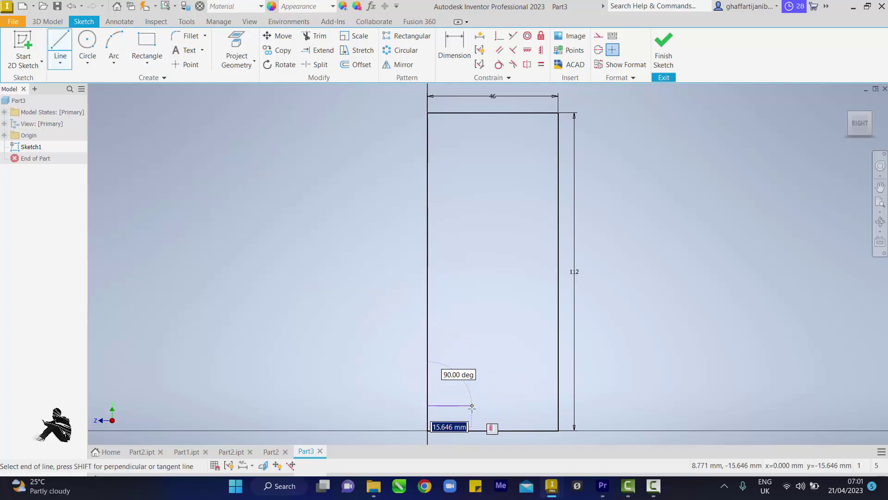
{"action": "left_click", "coordinate": [472, 405]}
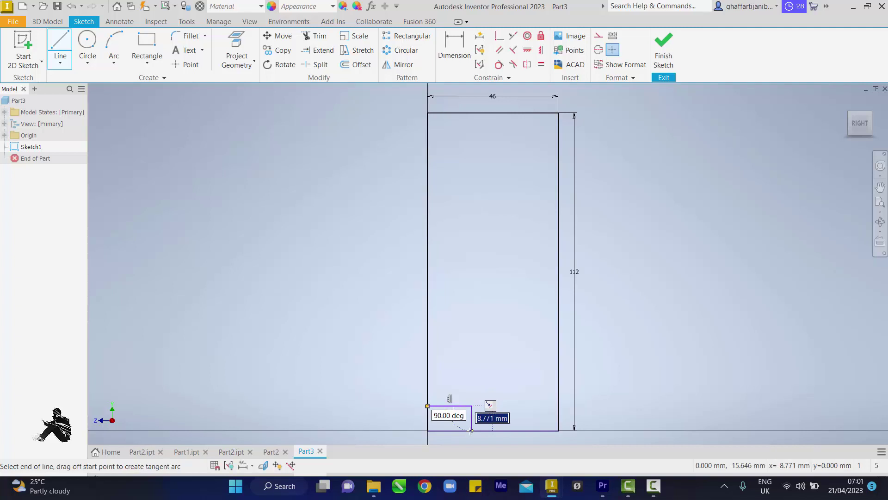
{"action": "double_click", "coordinate": [471, 431]}
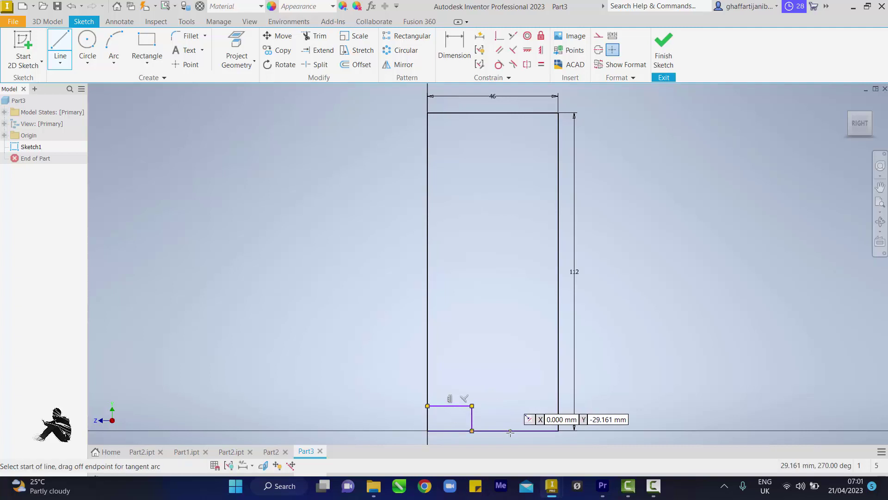
{"action": "left_click", "coordinate": [510, 431]}
{"action": "left_click", "coordinate": [511, 406]}
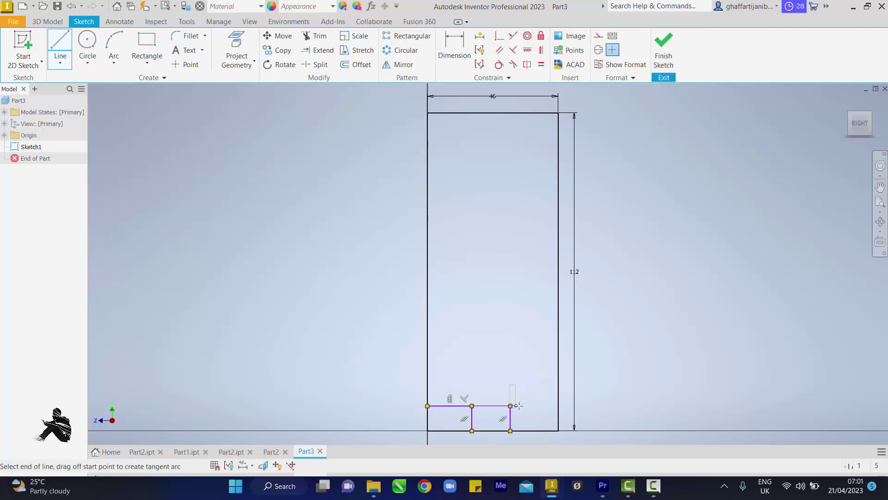
{"action": "left_click", "coordinate": [557, 406]}
{"action": "right_click", "coordinate": [593, 396]}
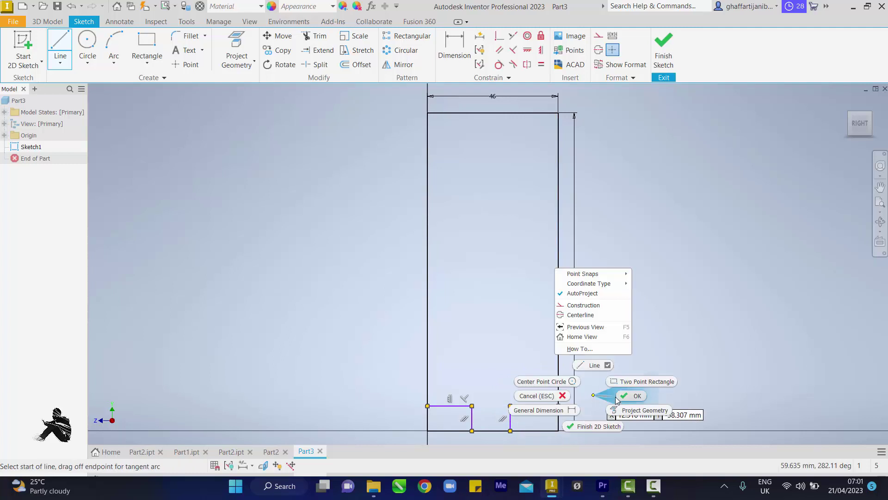
{"action": "left_click", "coordinate": [616, 397]}
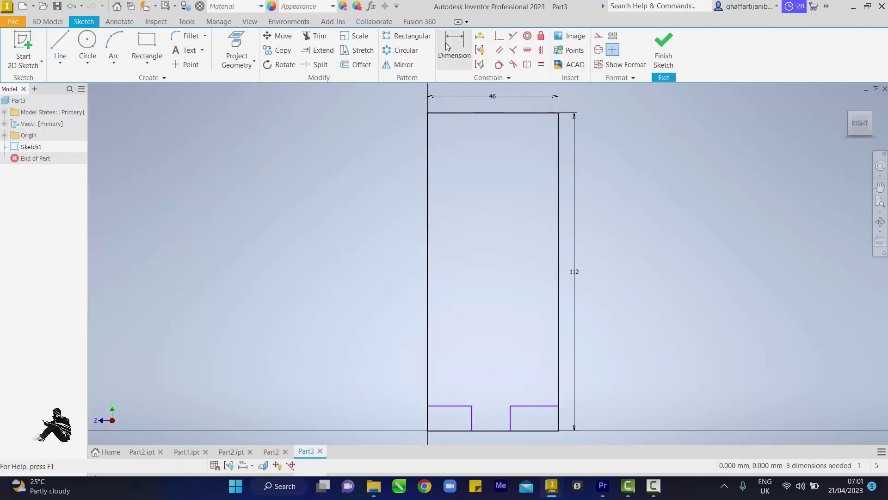
Step: Dimension the height of the lower-right corner notch above the rectangle's base edge as 6 mm
{"action": "left_click", "coordinate": [441, 60]}
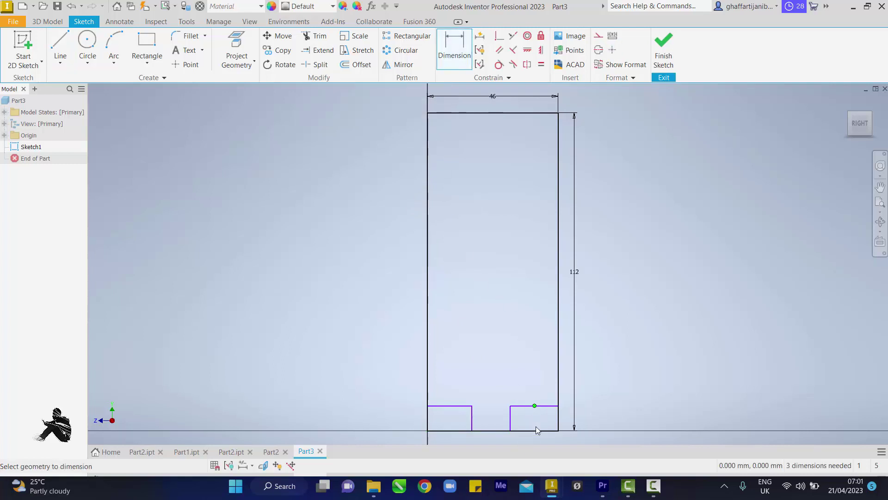
{"action": "left_click", "coordinate": [582, 422]}
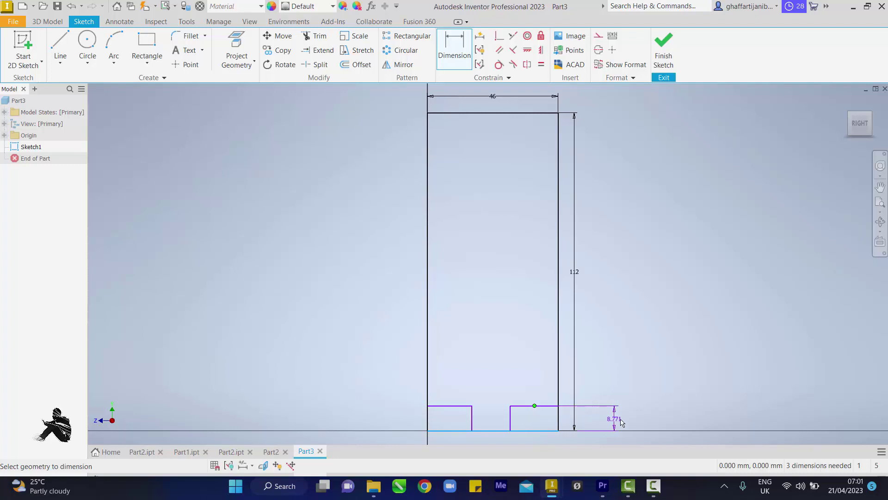
{"action": "left_click", "coordinate": [625, 420]}
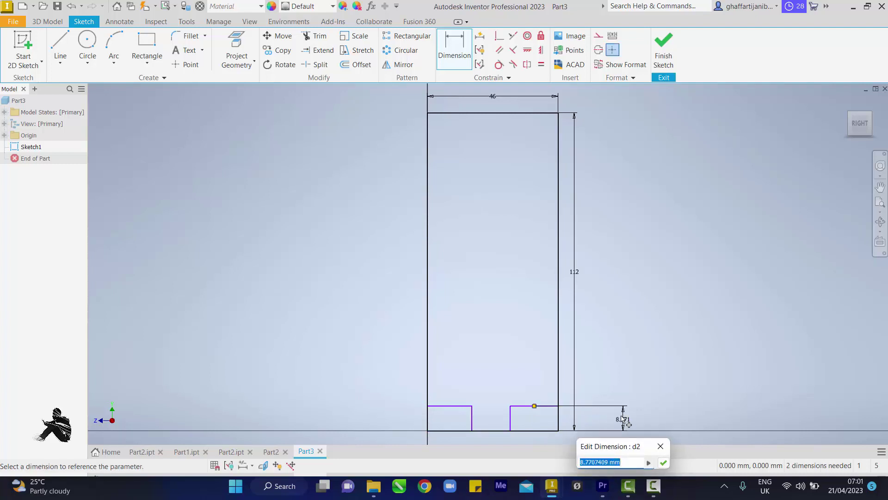
{"action": "type", "text": "6"}
{"action": "key", "text": "Return"}
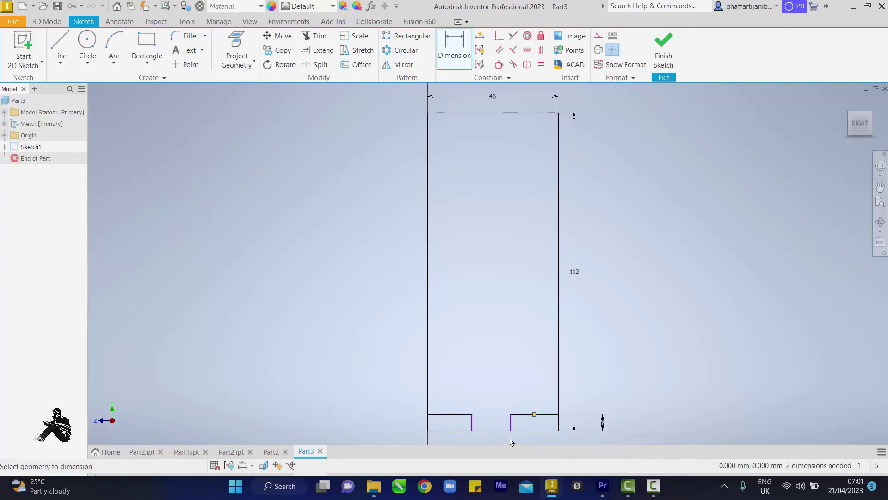
Step: Dimension the lower-right notch's width from its vertical line to the rectangle's right edge as 12 mm
{"action": "left_click", "coordinate": [510, 421]}
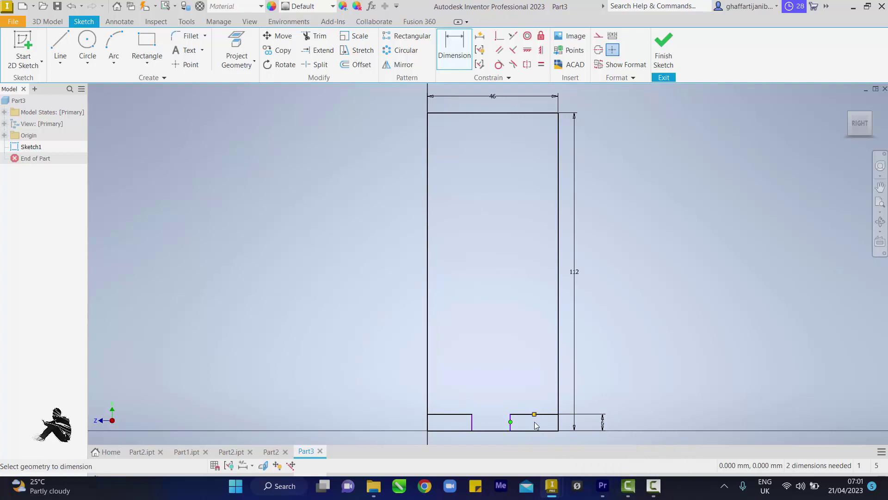
{"action": "left_click", "coordinate": [558, 423]}
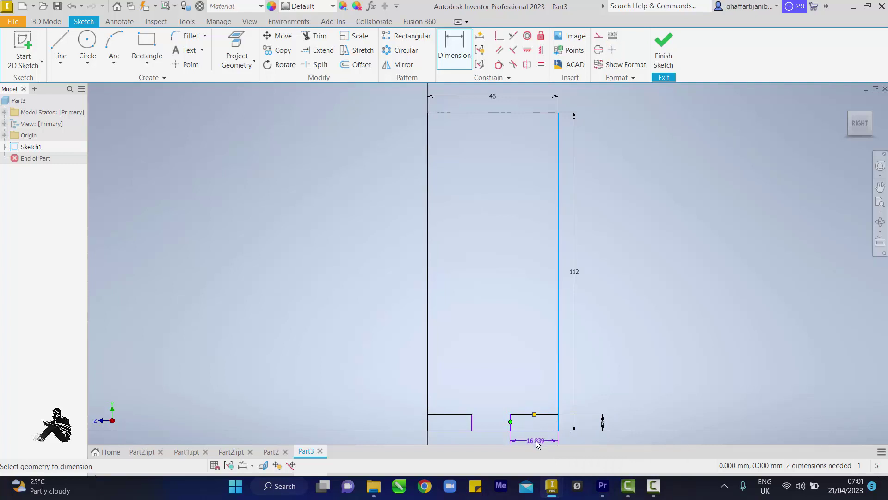
{"action": "left_click", "coordinate": [537, 443]}
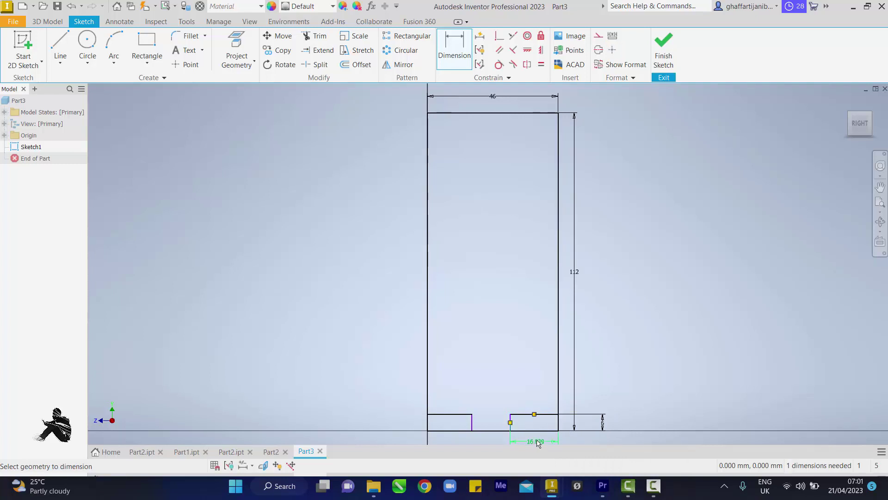
{"action": "type", "text": "1"}
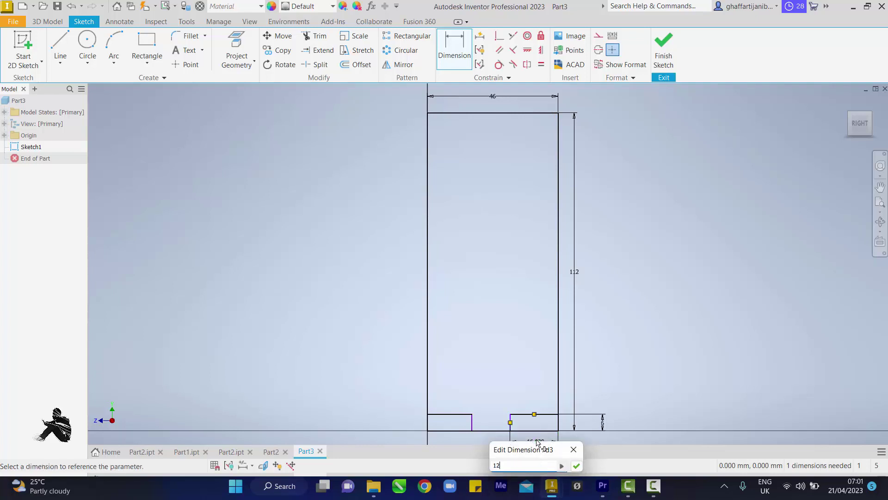
{"action": "type", "text": "2"}
{"action": "key", "text": "Return"}
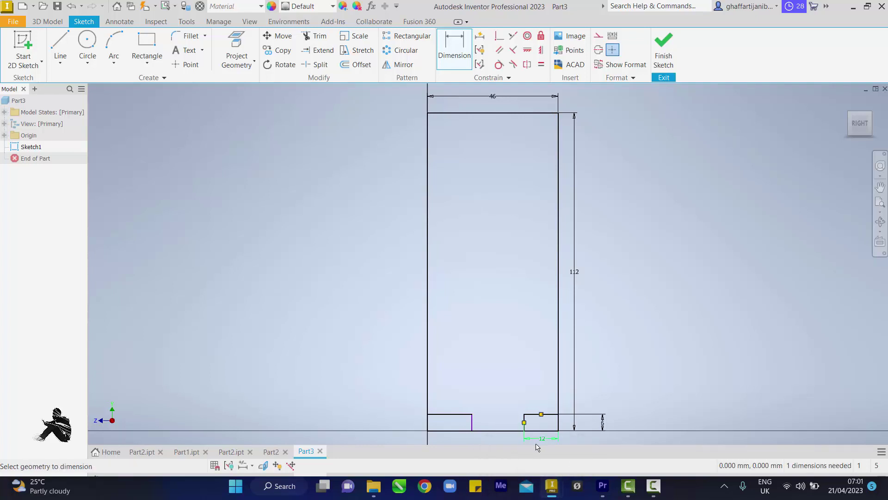
Step: Dimension the gap between the vertical lines of the two corner notches as 16 mm
{"action": "left_click", "coordinate": [471, 422]}
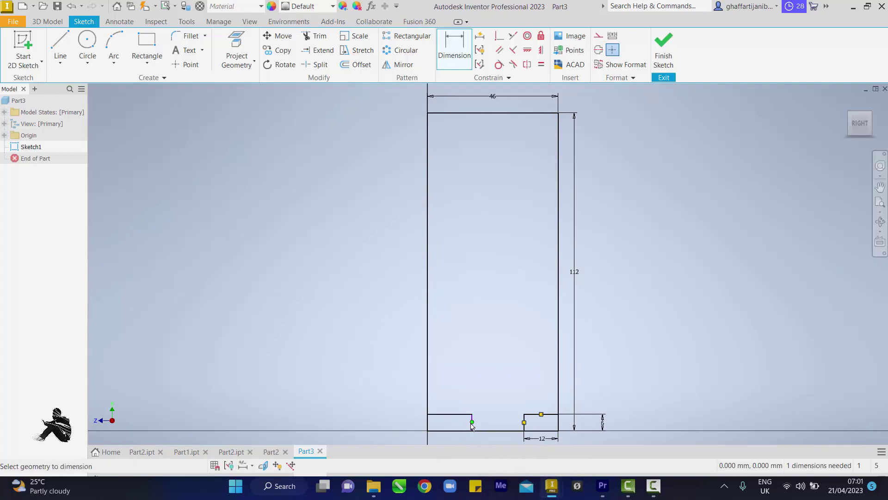
{"action": "left_click", "coordinate": [524, 422]}
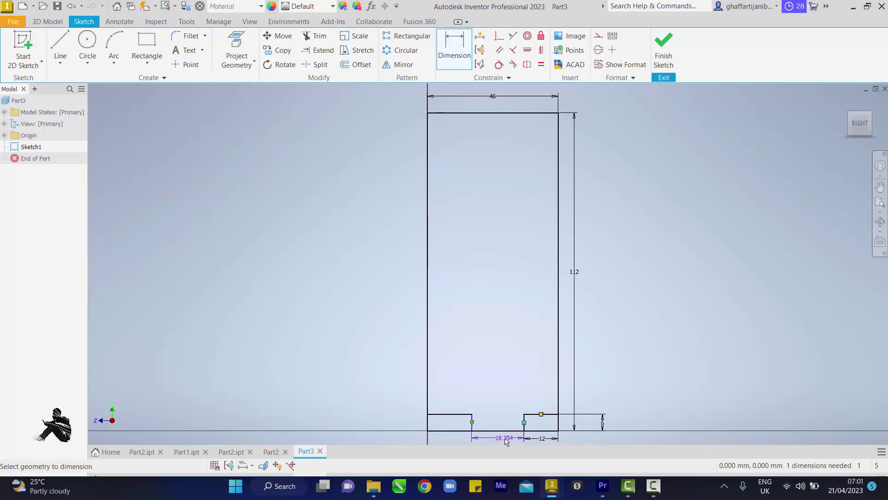
{"action": "left_click", "coordinate": [506, 441]}
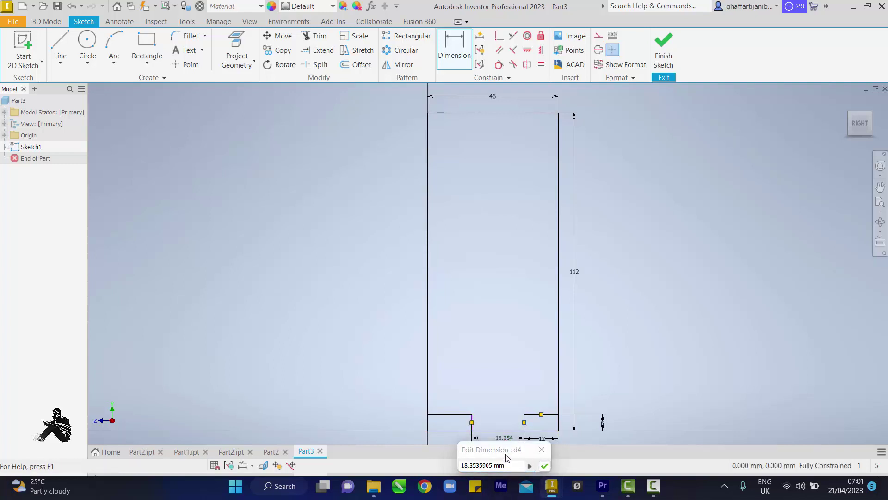
{"action": "left_click", "coordinate": [510, 465]}
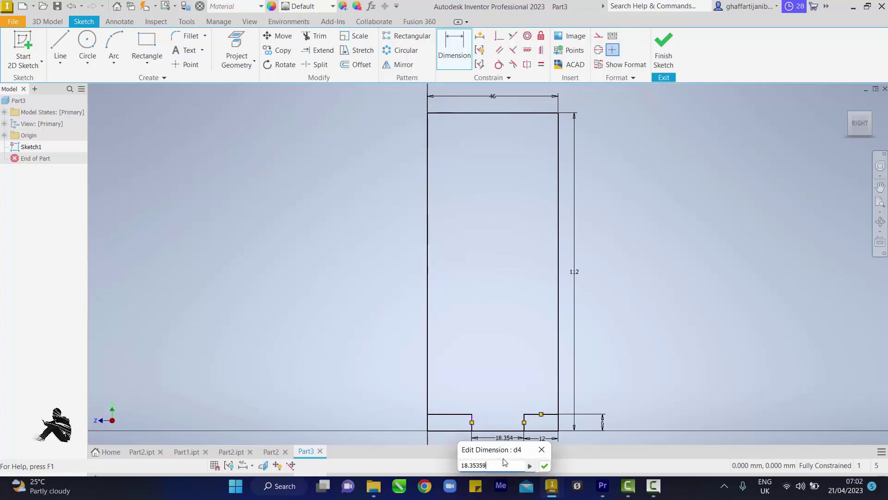
{"action": "type", "text": "16"}
{"action": "key", "text": "Return"}
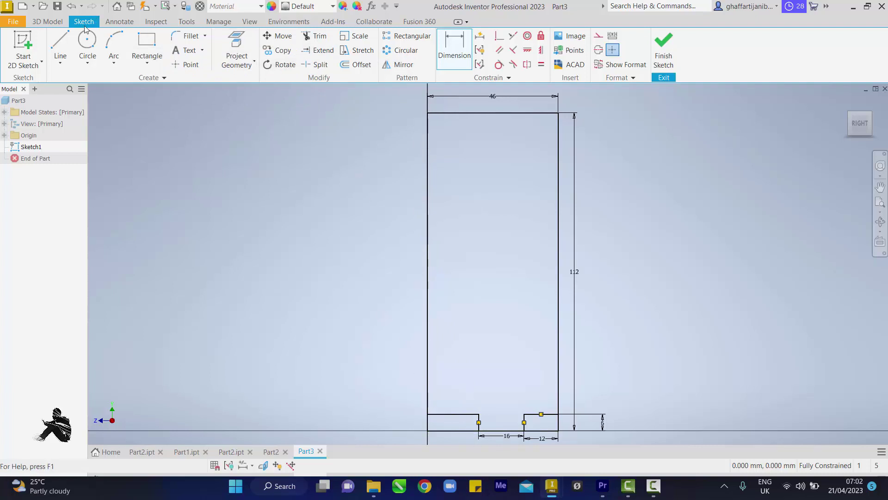
{"action": "left_click", "coordinate": [60, 47]}
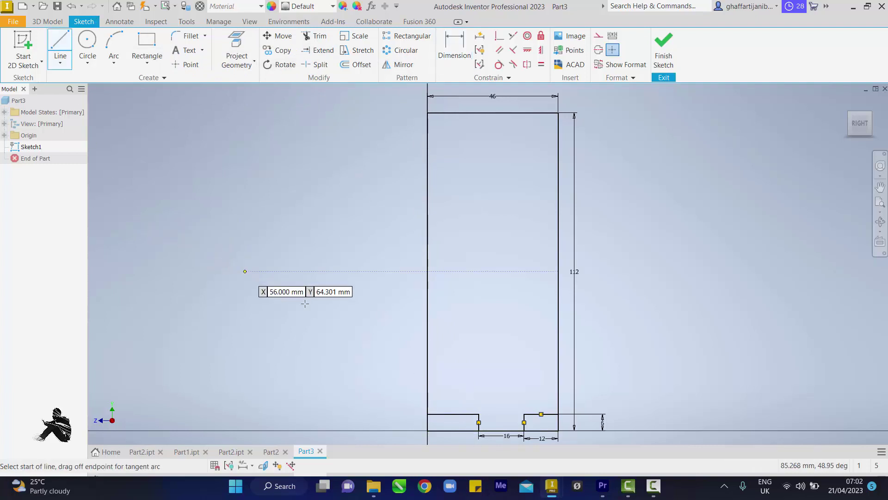
{"action": "left_click", "coordinate": [468, 413]}
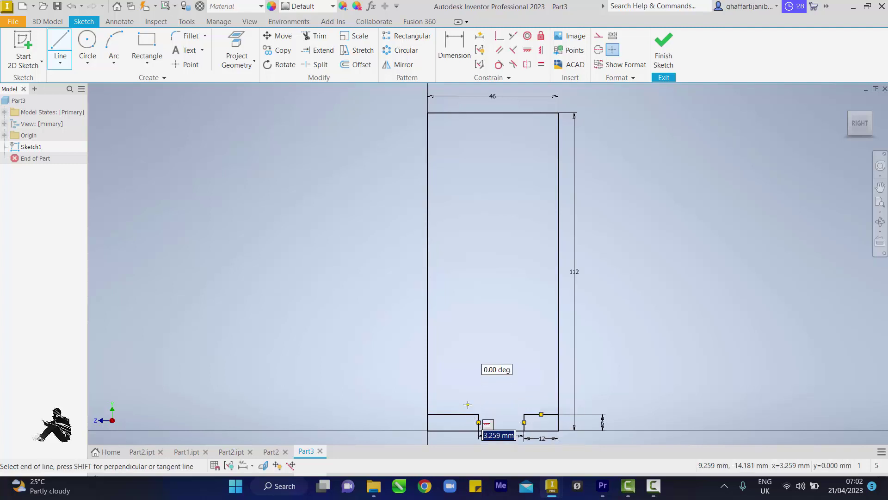
{"action": "right_click", "coordinate": [468, 405]}
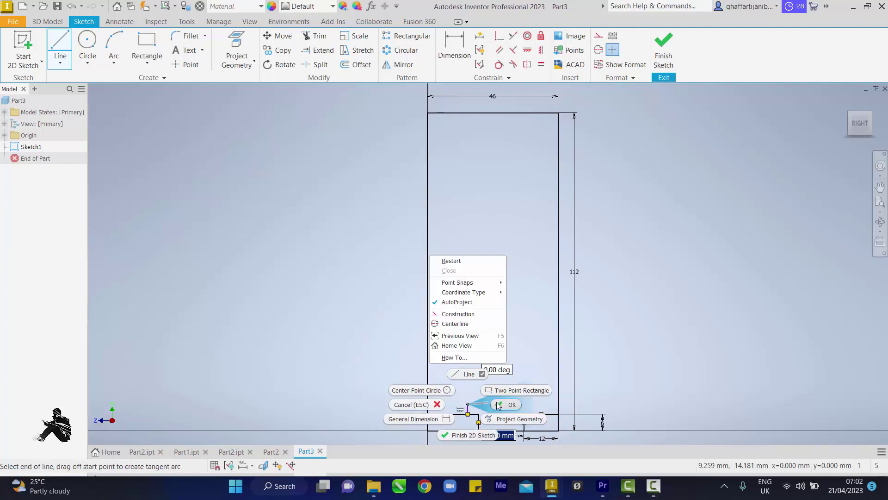
{"action": "left_click", "coordinate": [492, 406]}
{"action": "key", "text": "ctrl+z"}
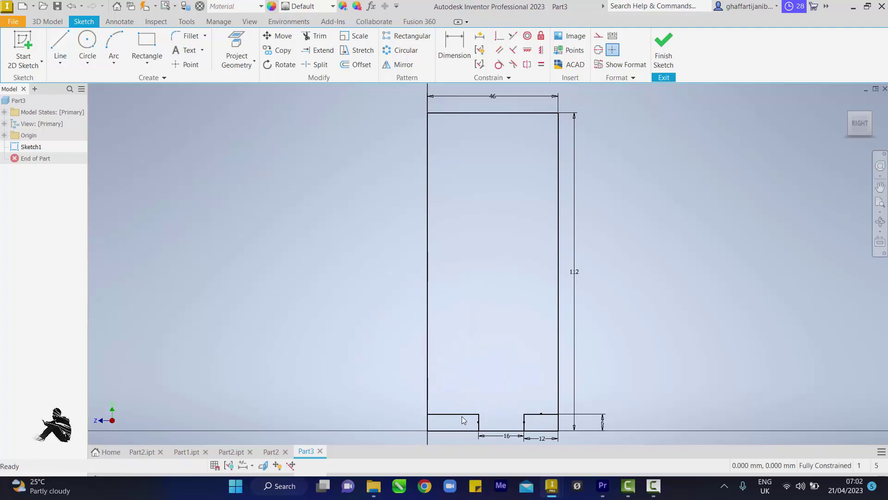
Step: Sketch a small open rectangle about 4 mm wide and 2 mm high on the left notch's upper line, ending at its inner corner
{"action": "key", "text": "l"}
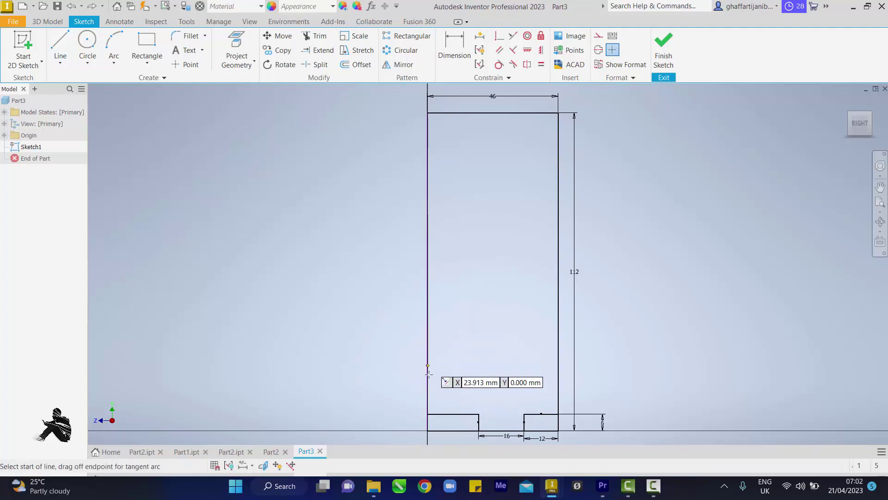
{"action": "left_click", "coordinate": [469, 413]}
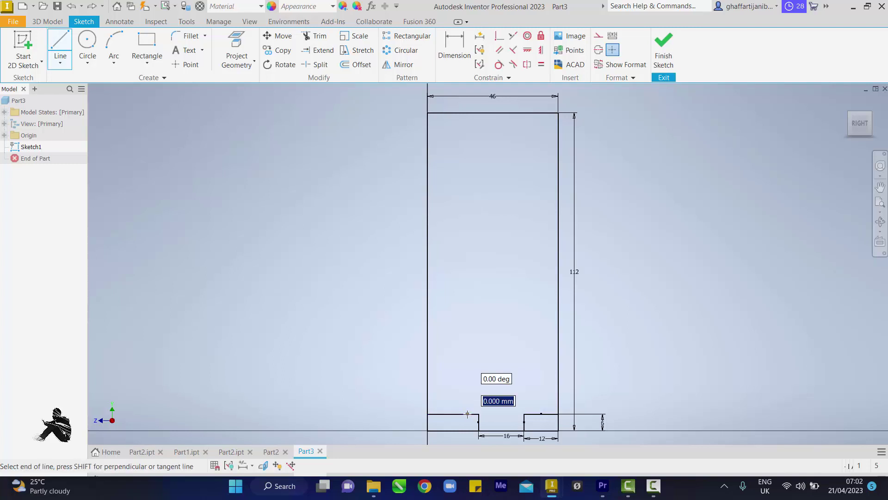
{"action": "left_click", "coordinate": [467, 408]}
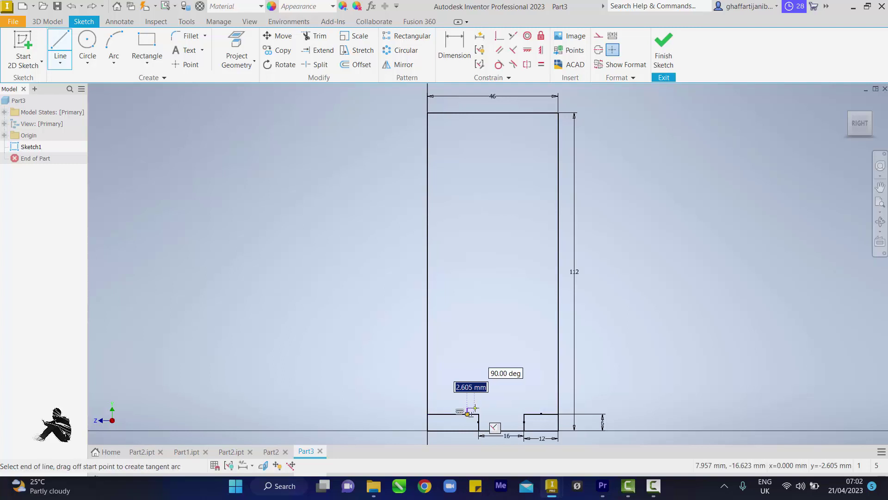
{"action": "left_click", "coordinate": [479, 408]}
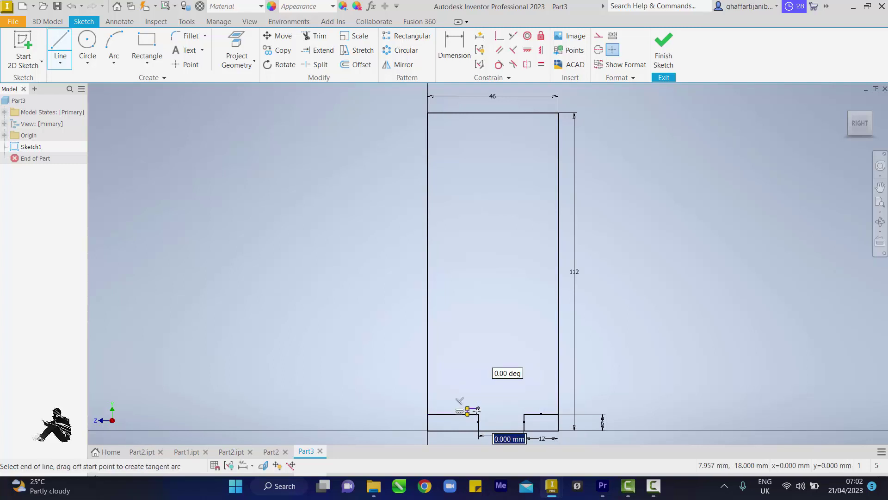
{"action": "key", "text": "Escape"}
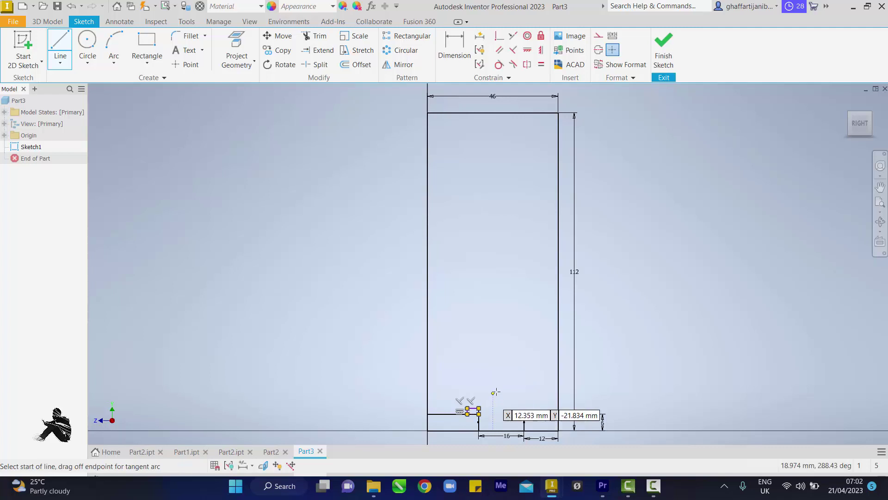
{"action": "right_click", "coordinate": [500, 398]}
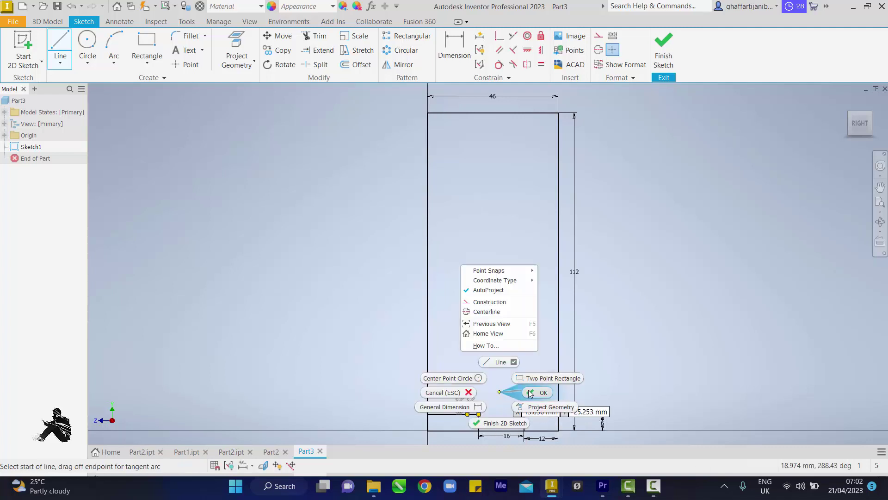
{"action": "left_click", "coordinate": [530, 396]}
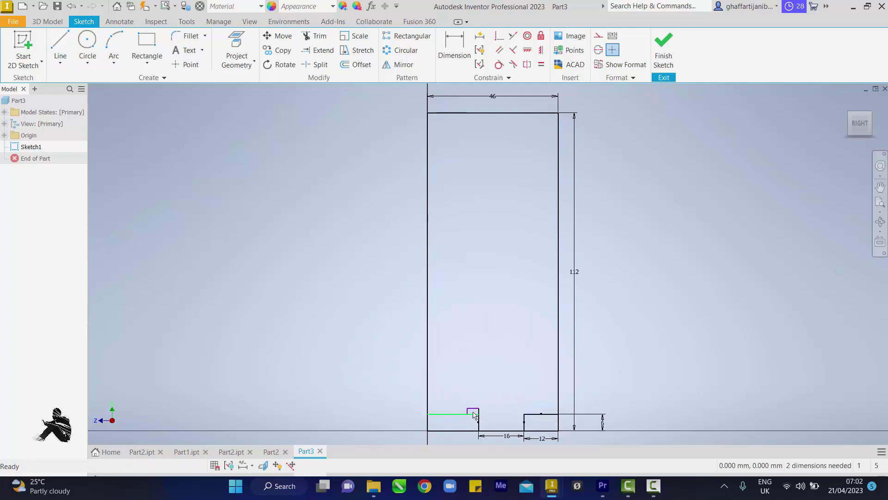
Step: Dimension the width of the small rectangle above the left notch as 4 mm
{"action": "left_click", "coordinate": [451, 51]}
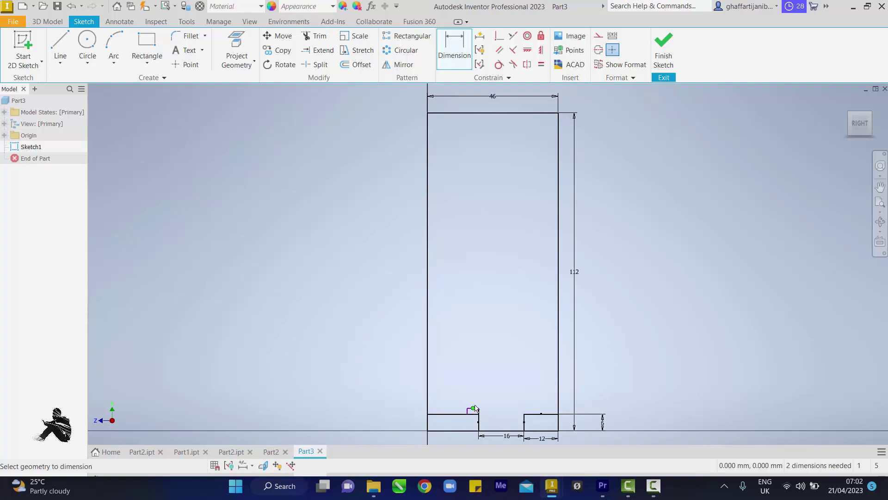
{"action": "scroll", "coordinate": [475, 409], "scroll_direction": "up", "scroll_amount": 3}
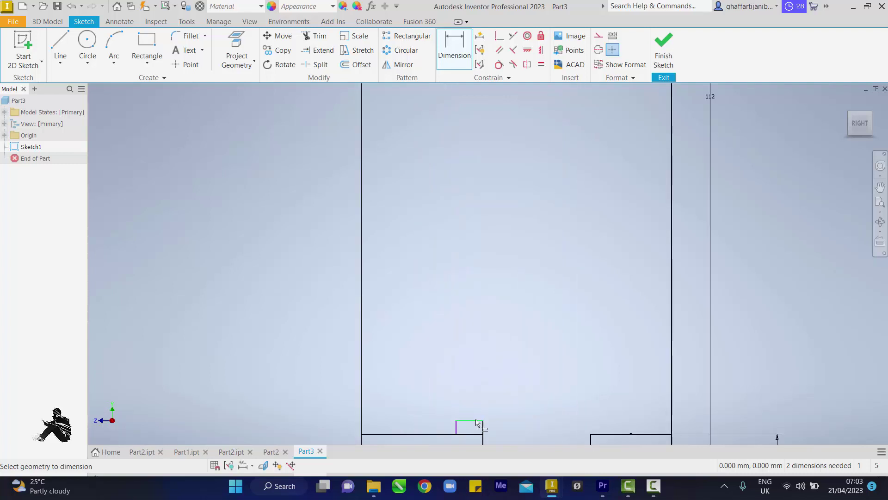
{"action": "left_click", "coordinate": [476, 421]}
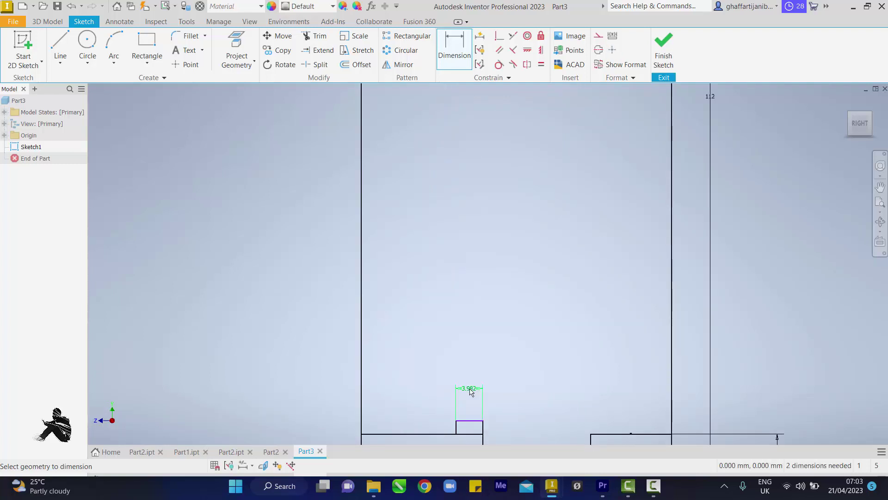
{"action": "left_click", "coordinate": [470, 391]}
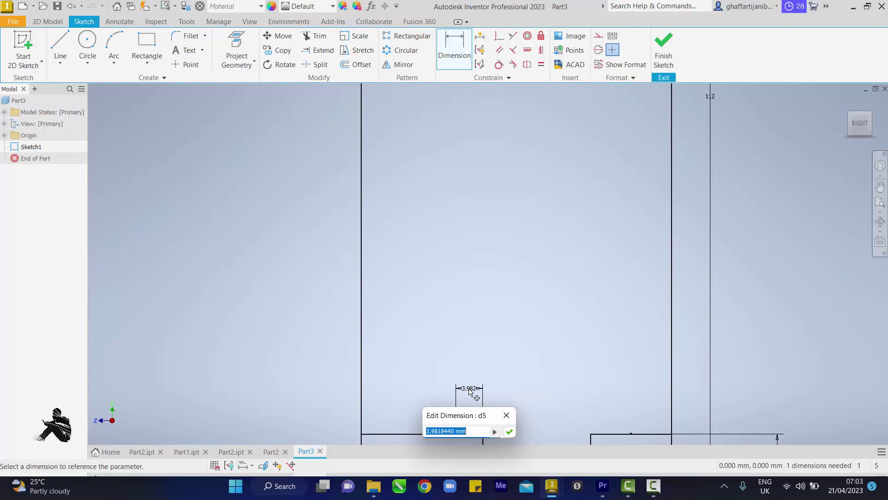
{"action": "type", "text": "4"}
{"action": "key", "text": "Return"}
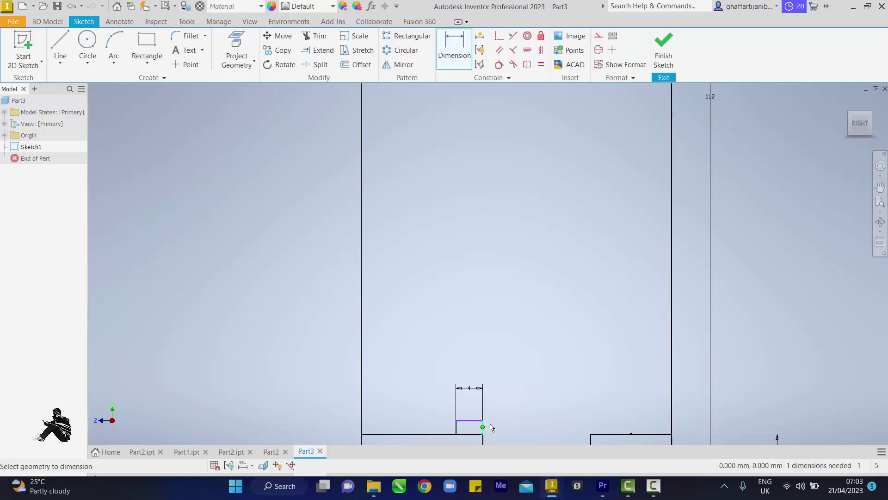
Step: Dimension the height of the small rectangle above the left notch as 2 mm
{"action": "left_click", "coordinate": [491, 426]}
{"action": "left_click", "coordinate": [494, 427]}
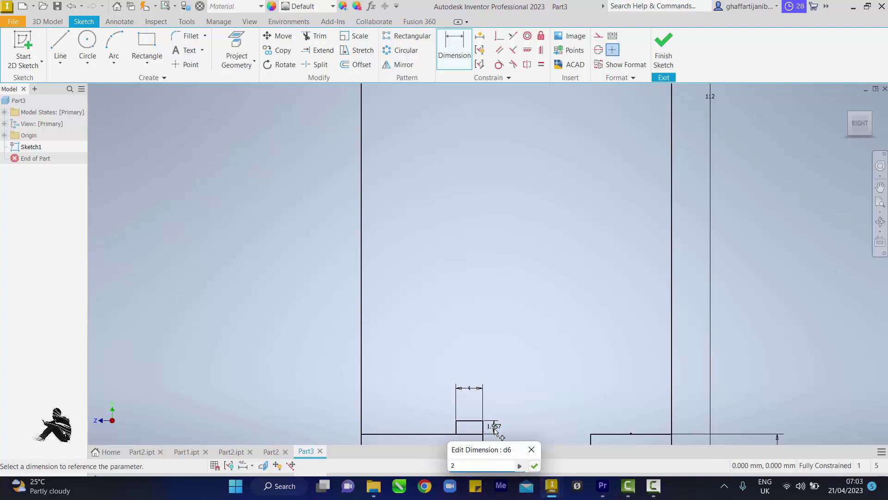
{"action": "key", "text": "Return"}
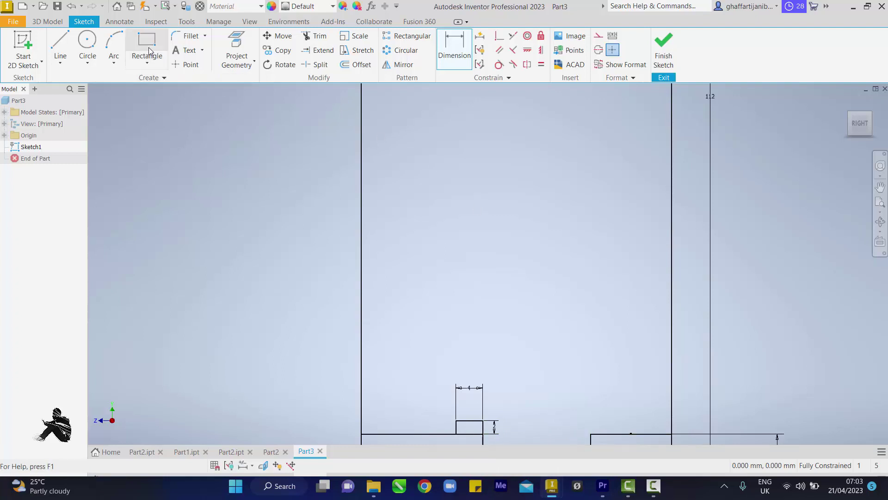
Step: Sketch a matching rectangle 2 mm high and 4 mm wide above the right notch, starting from its inner corner and closing on its upper line
{"action": "left_click", "coordinate": [60, 46]}
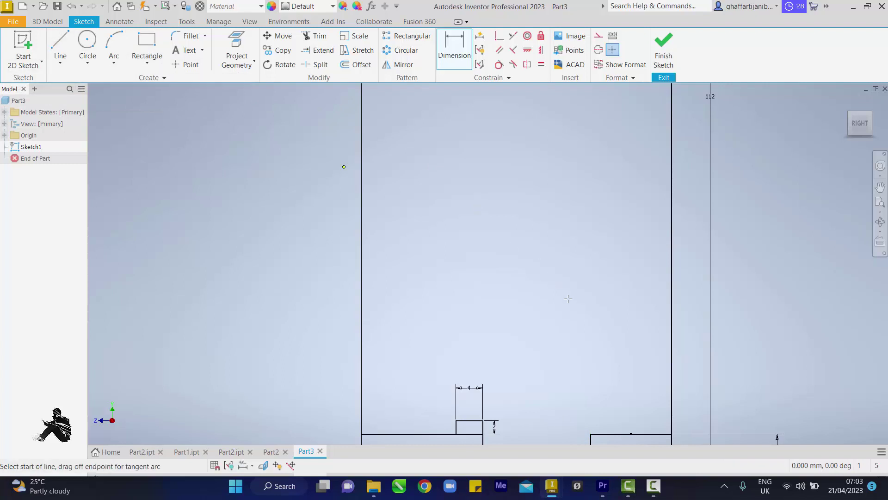
{"action": "left_click", "coordinate": [591, 434]}
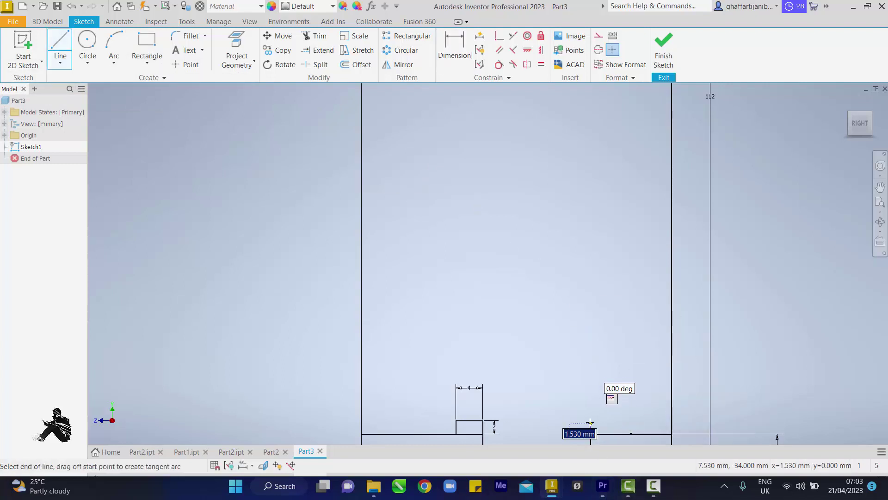
{"action": "type", "text": "w"}
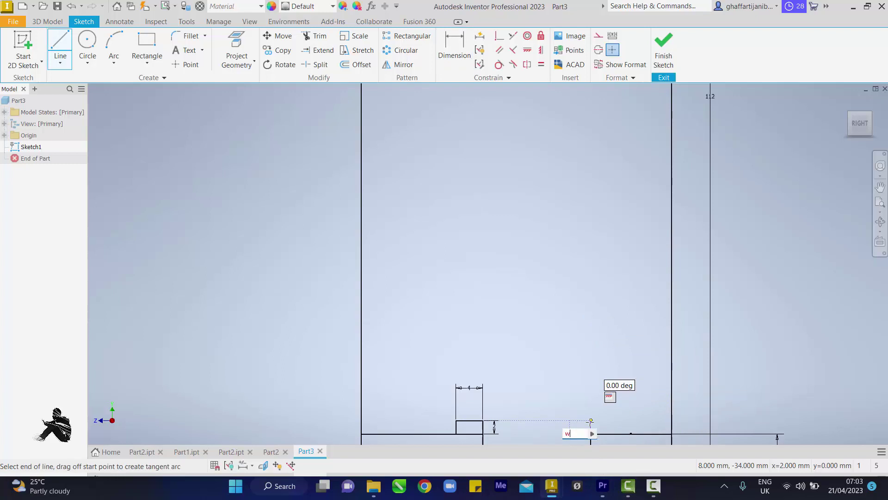
{"action": "key", "text": "BackSpace"}
{"action": "type", "text": "2"}
{"action": "key", "text": "Return"}
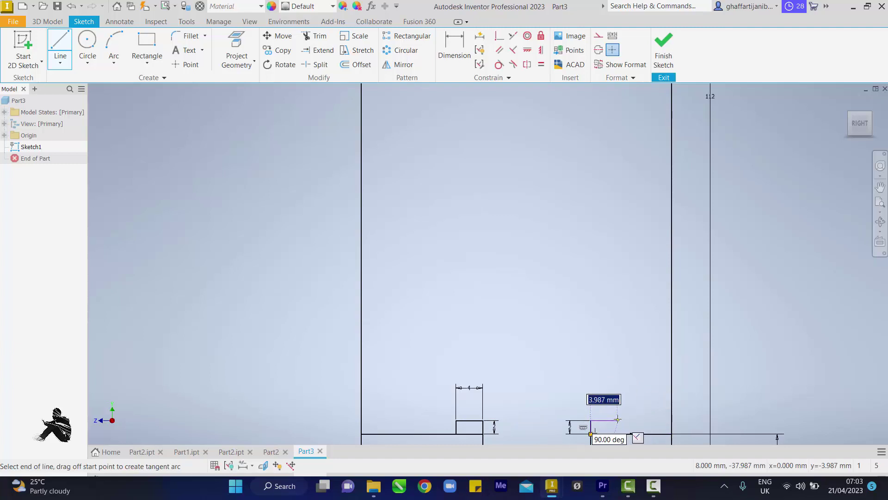
{"action": "type", "text": "4"}
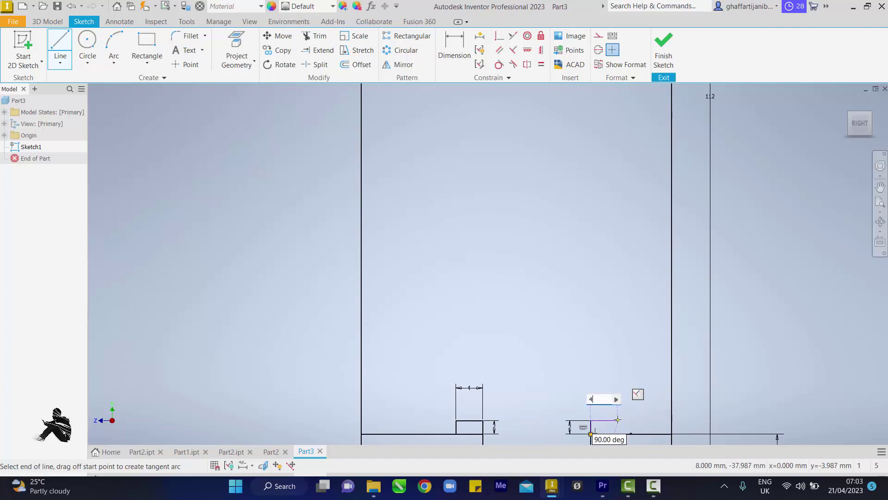
{"action": "key", "text": "Return"}
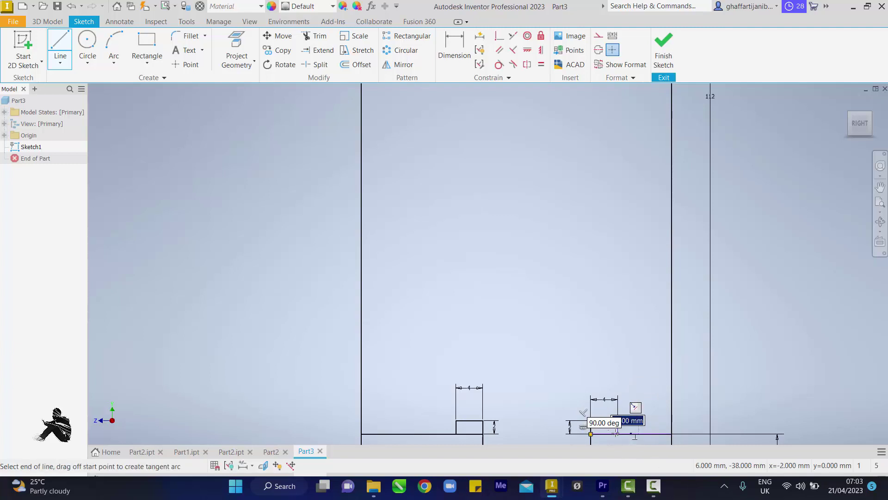
{"action": "left_click", "coordinate": [617, 433]}
{"action": "right_click", "coordinate": [636, 393]}
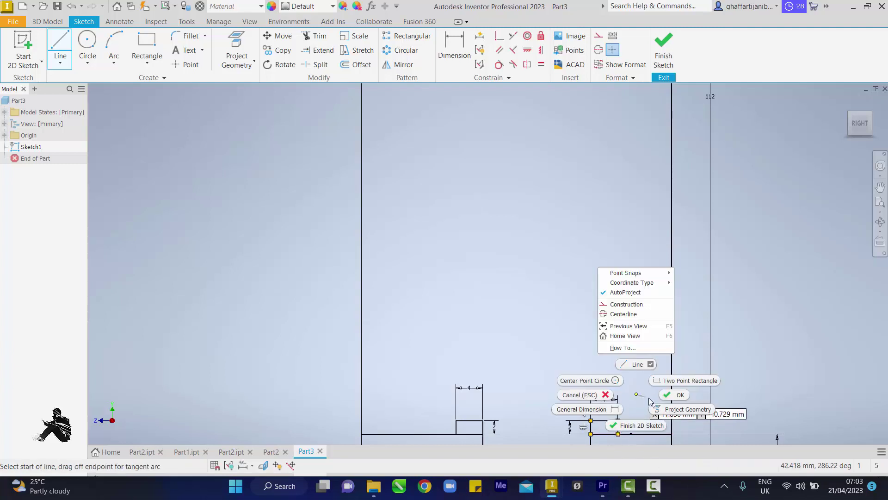
{"action": "left_click", "coordinate": [672, 394]}
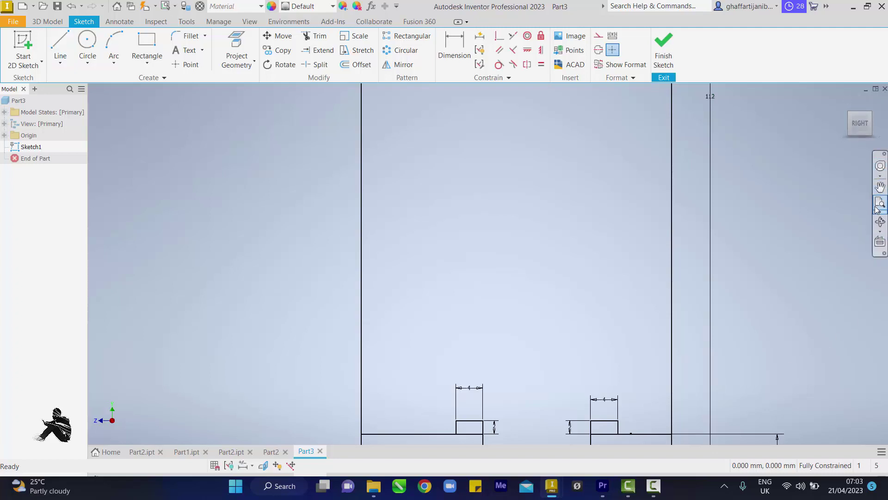
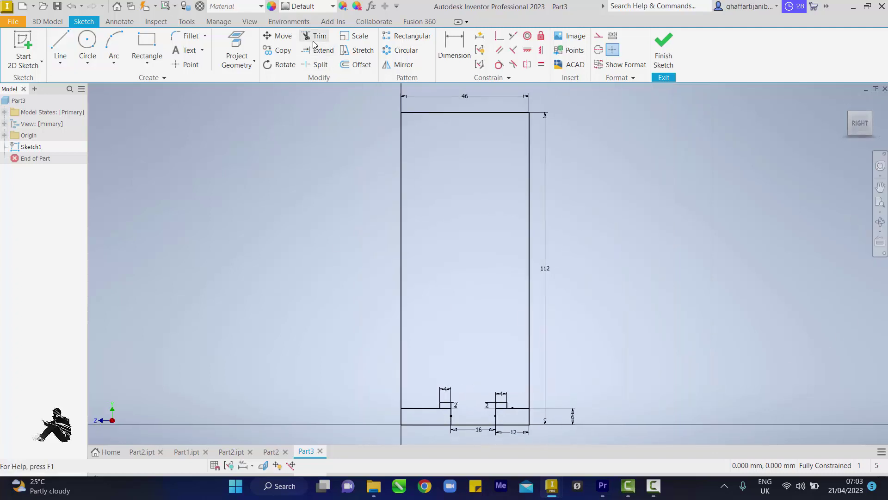
Step: Trim the outer edges around both lower corner notches and the line segments beneath the two small rectangles, leaving one continuous outline
{"action": "left_click", "coordinate": [446, 408]}
{"action": "left_click", "coordinate": [442, 424]}
{"action": "left_click", "coordinate": [496, 416]}
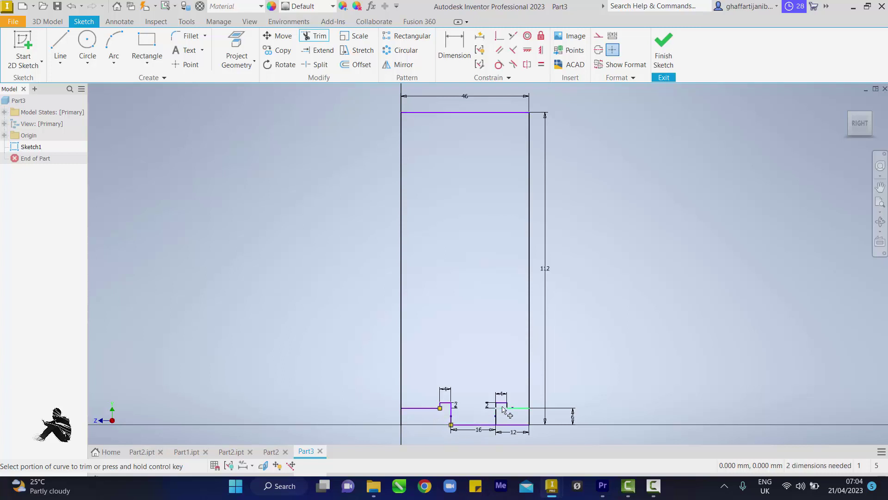
{"action": "left_click", "coordinate": [509, 409]}
{"action": "left_click", "coordinate": [513, 425]}
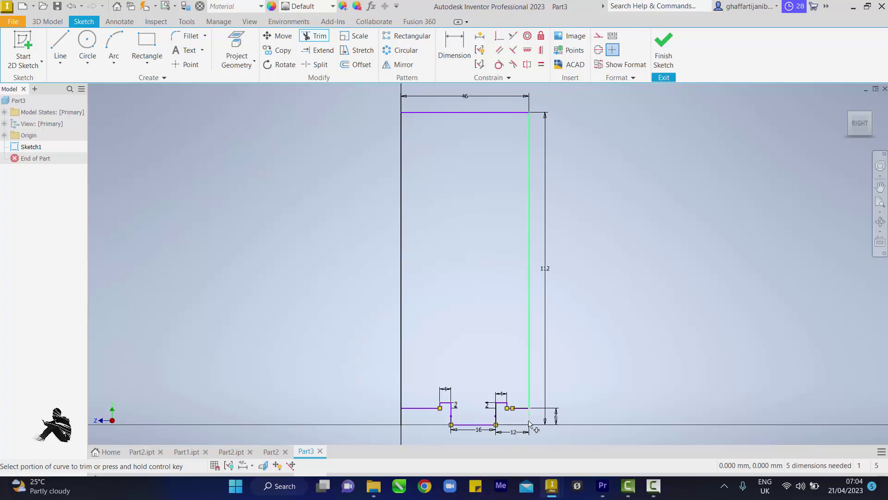
{"action": "left_click", "coordinate": [529, 422]}
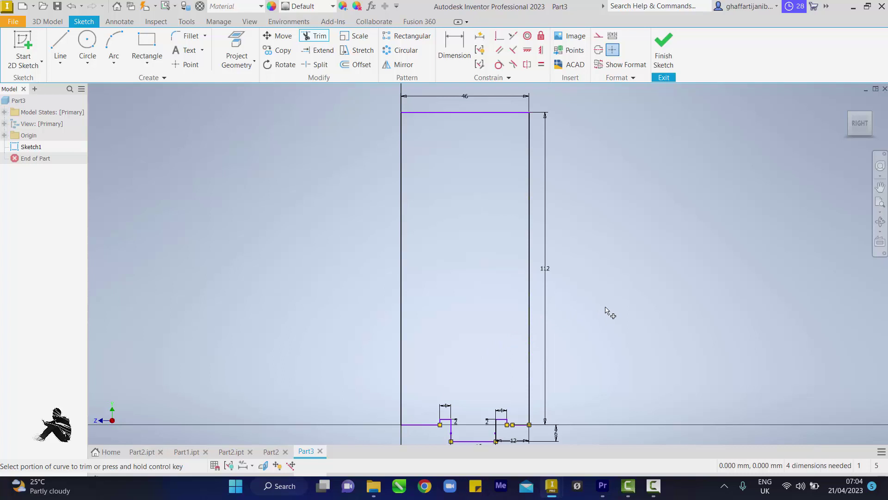
{"action": "right_click", "coordinate": [643, 304]}
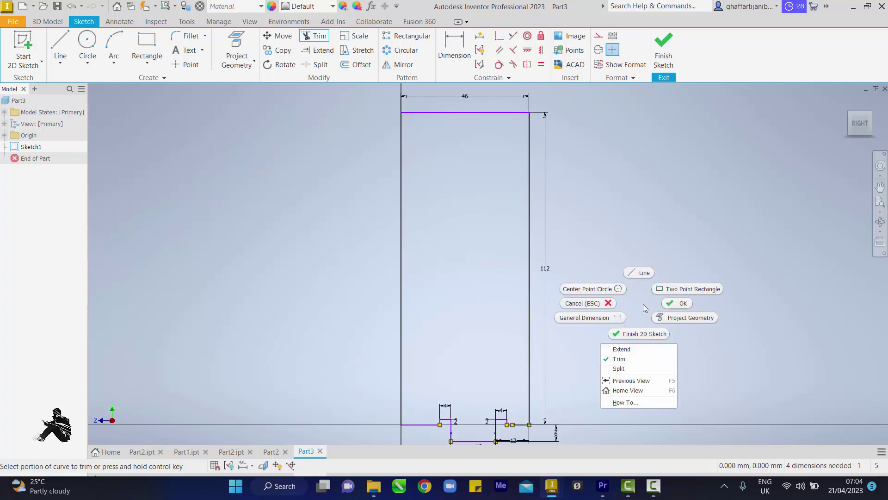
{"action": "left_click", "coordinate": [668, 308]}
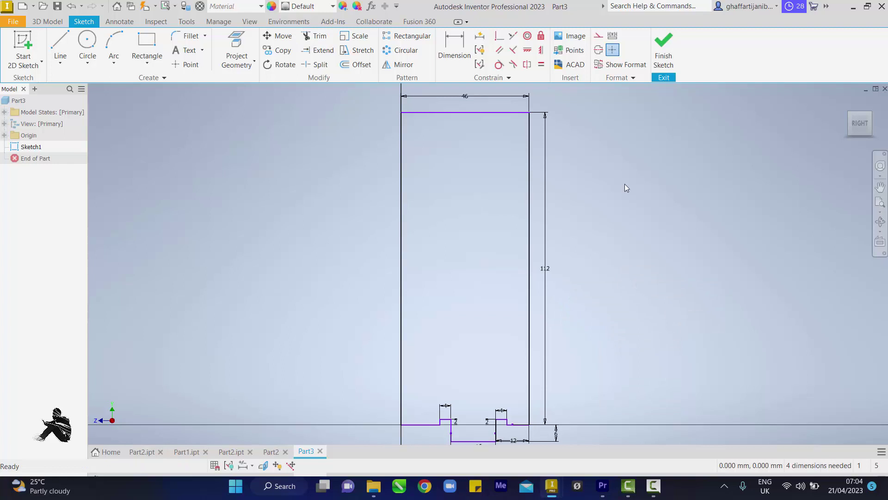
Step: Finish the sketch and extrude the notched profile 64 mm in the flipped direction
{"action": "left_click", "coordinate": [664, 46]}
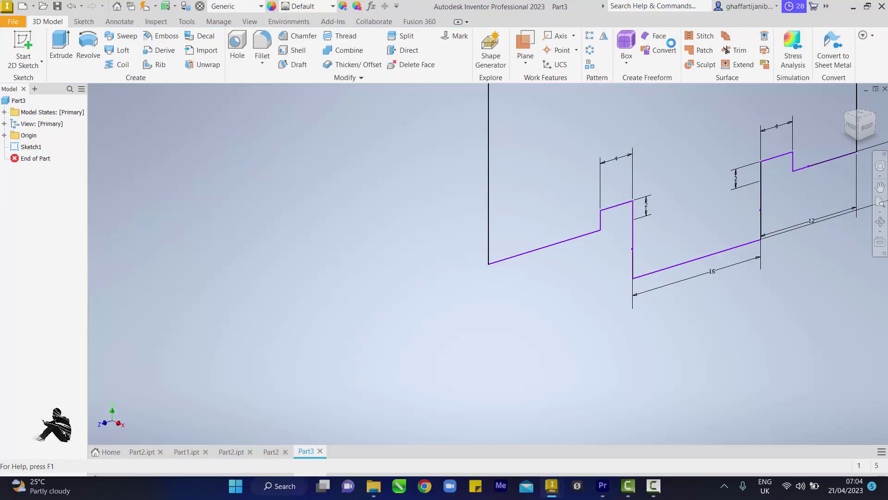
{"action": "left_click", "coordinate": [880, 201]}
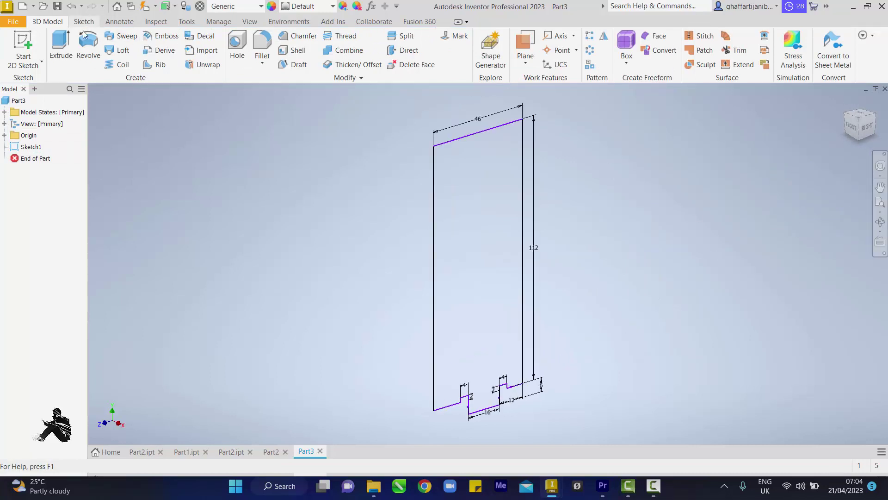
{"action": "left_click", "coordinate": [61, 46]}
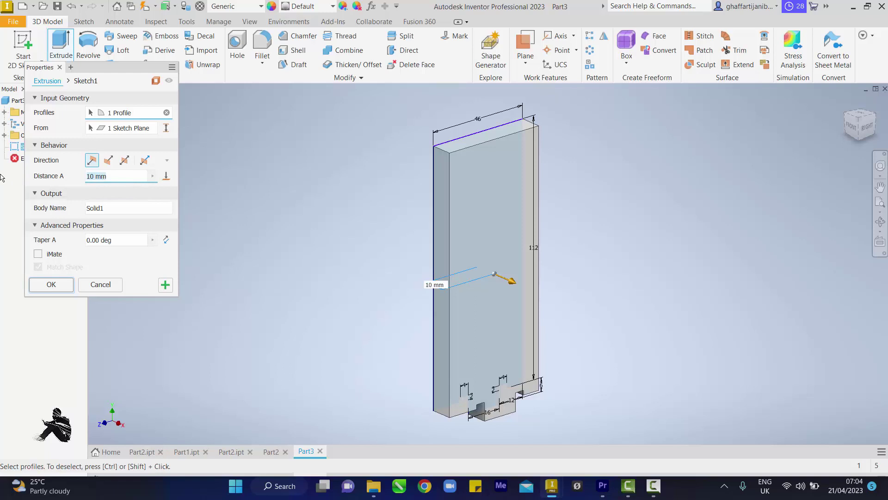
{"action": "left_click", "coordinate": [109, 161]}
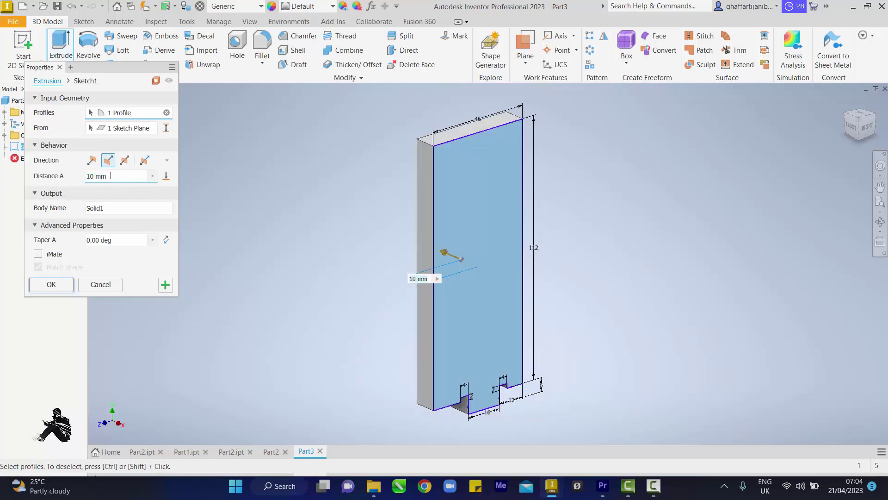
{"action": "type", "text": "6"}
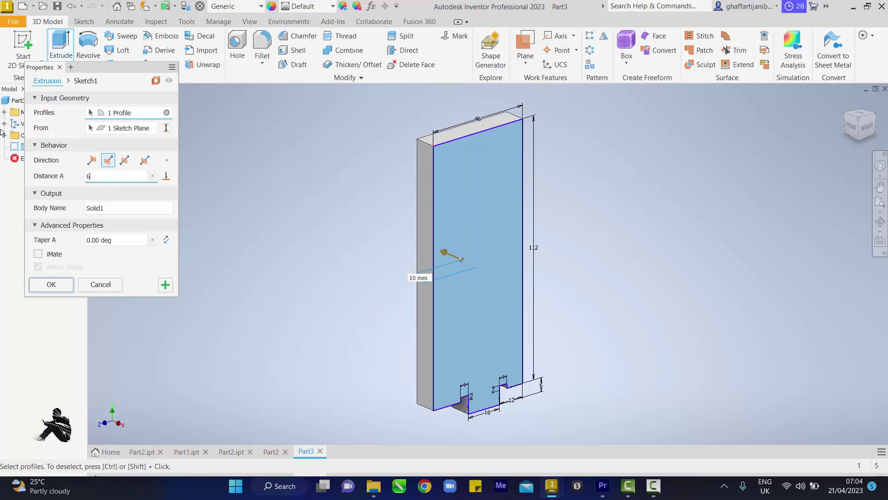
{"action": "type", "text": "4"}
{"action": "key", "text": "Return"}
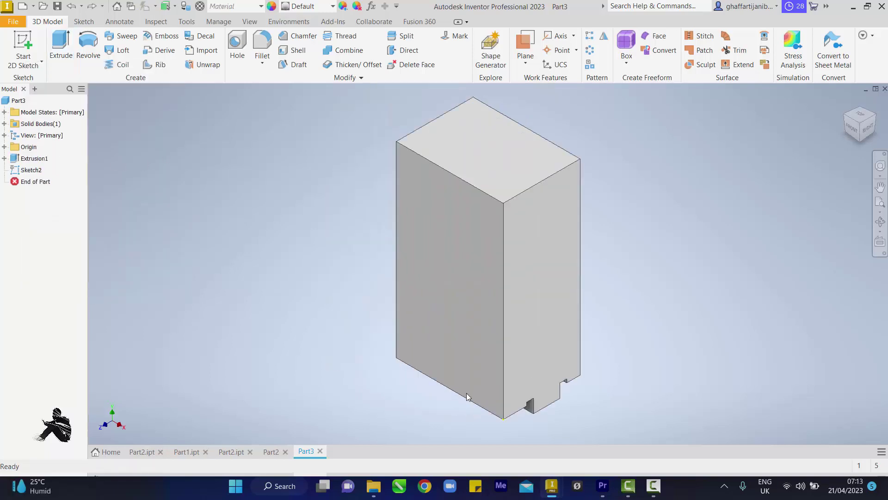
Step: Start a sketch on the block's front face and draw a line sloping down to the right, at about 78° to the left edge, overhanging both sides
{"action": "left_click", "coordinate": [478, 364]}
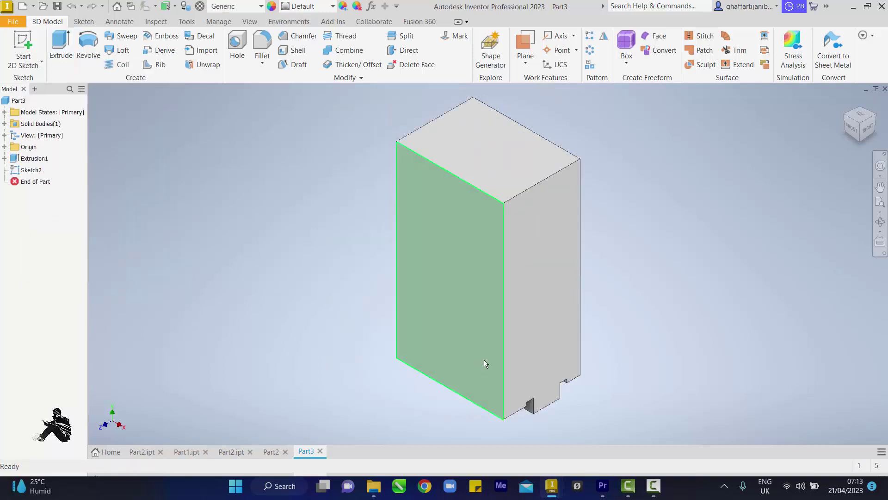
{"action": "left_click", "coordinate": [484, 360]}
{"action": "left_click", "coordinate": [540, 353]}
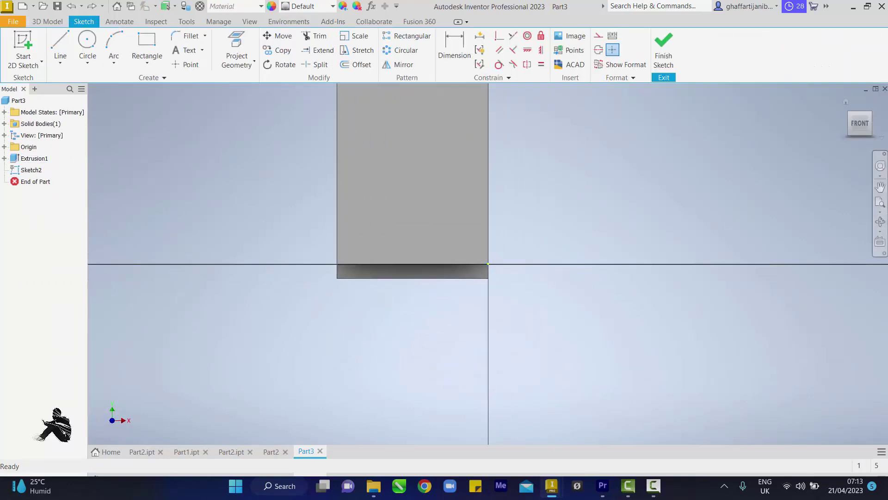
{"action": "left_click", "coordinate": [880, 202]}
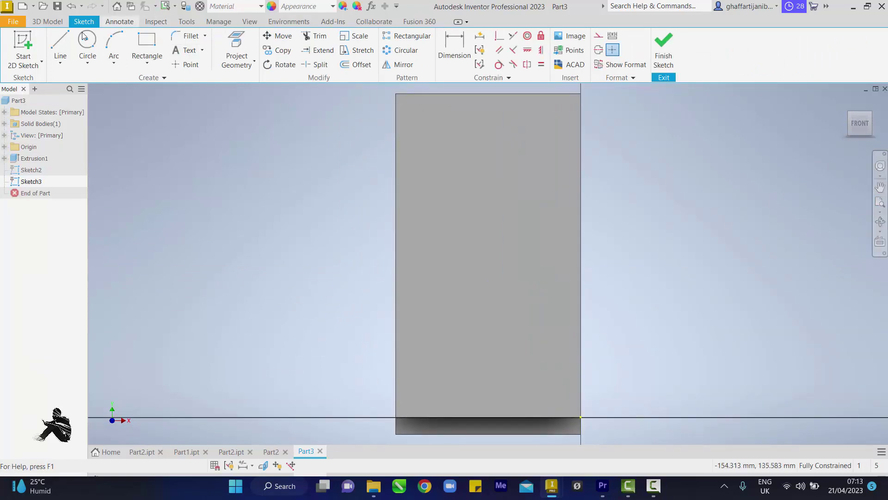
{"action": "left_click", "coordinate": [60, 44]}
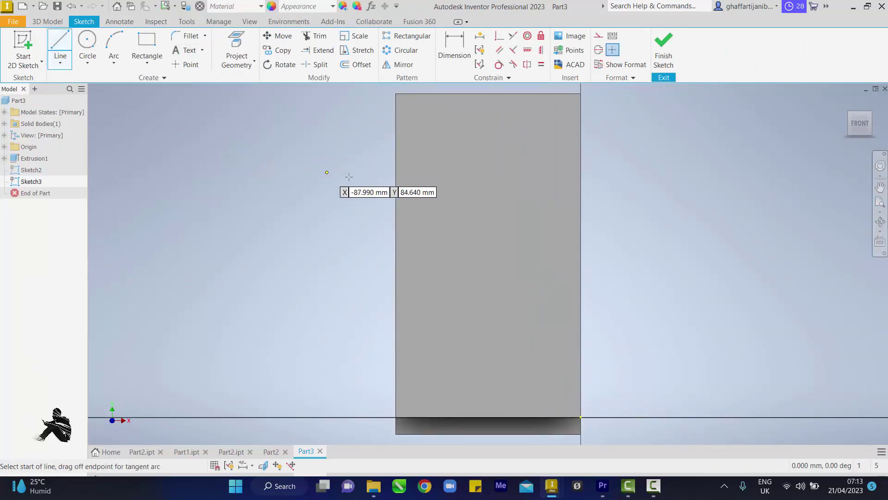
{"action": "left_click", "coordinate": [374, 269]}
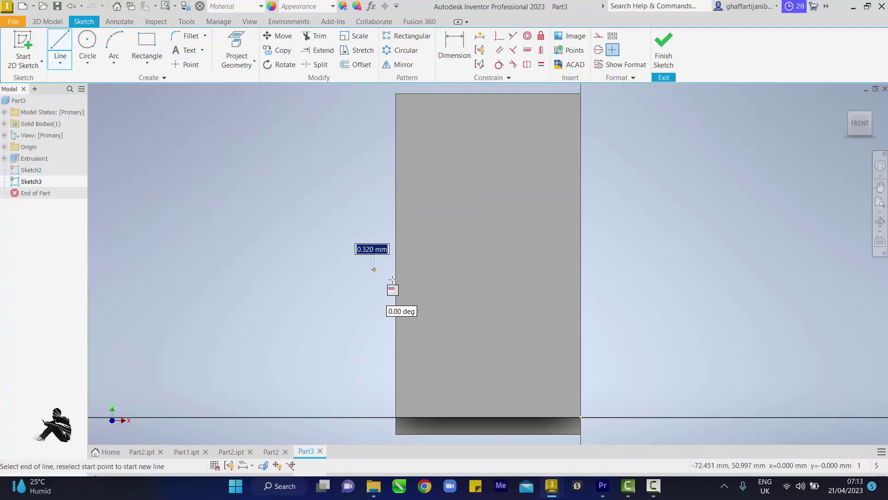
{"action": "left_click", "coordinate": [629, 323]}
{"action": "right_click", "coordinate": [656, 305]}
{"action": "left_click", "coordinate": [688, 305]}
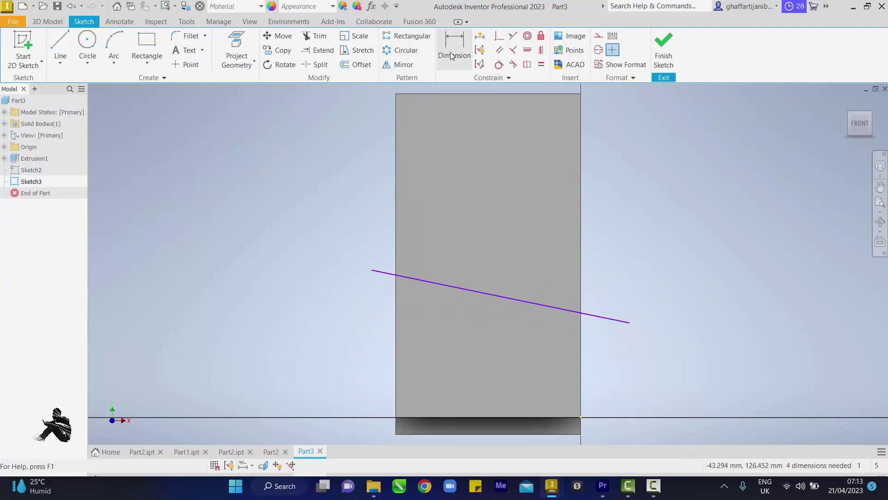
Step: Dimension the angle between the slanted line and the face's left edge as 70°
{"action": "left_click", "coordinate": [451, 55]}
{"action": "left_click", "coordinate": [418, 281]}
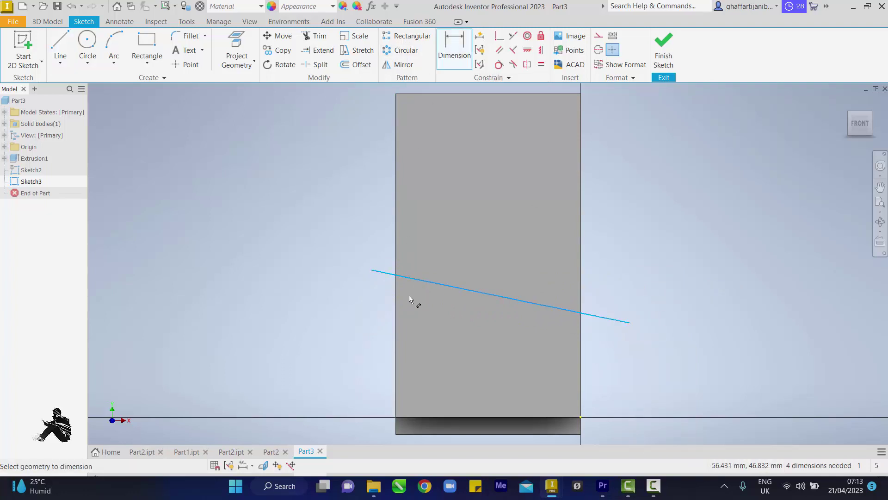
{"action": "left_click", "coordinate": [397, 315]}
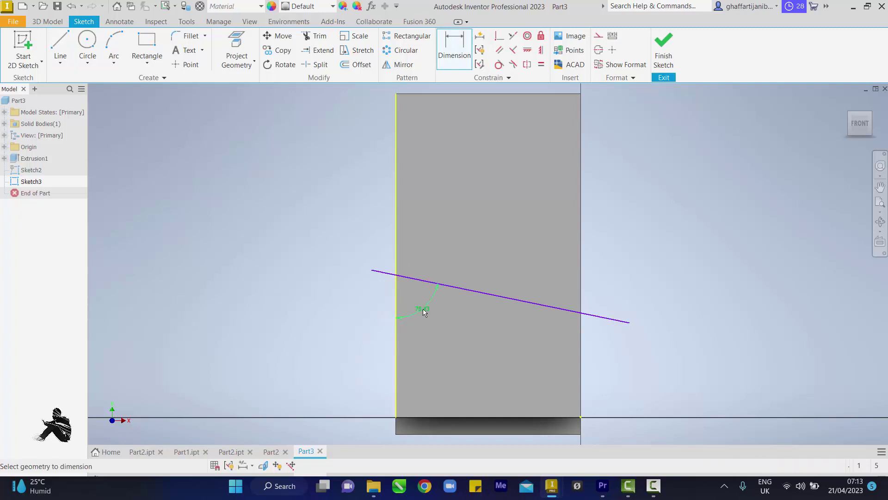
{"action": "left_click", "coordinate": [424, 309]}
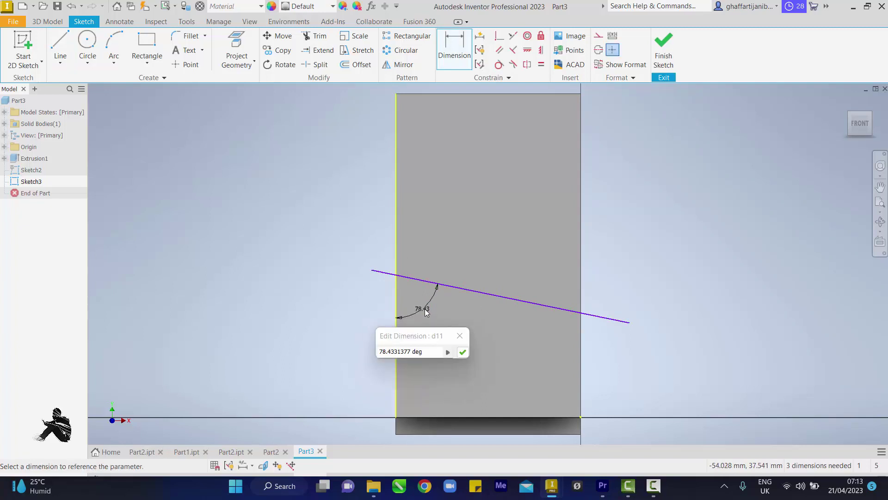
{"action": "type", "text": "70"}
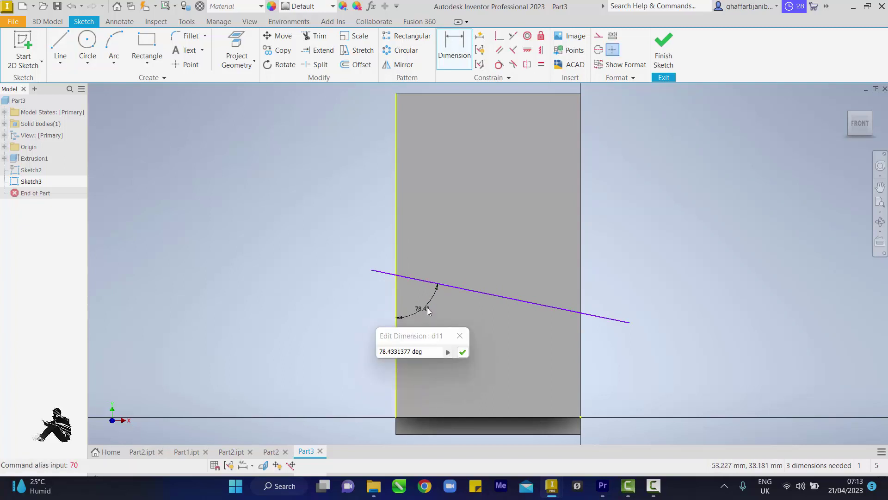
{"action": "left_click_drag", "start_coordinate": [422, 352], "coordinate": [381, 353]}
{"action": "type", "text": "70"}
{"action": "key", "text": "Return"}
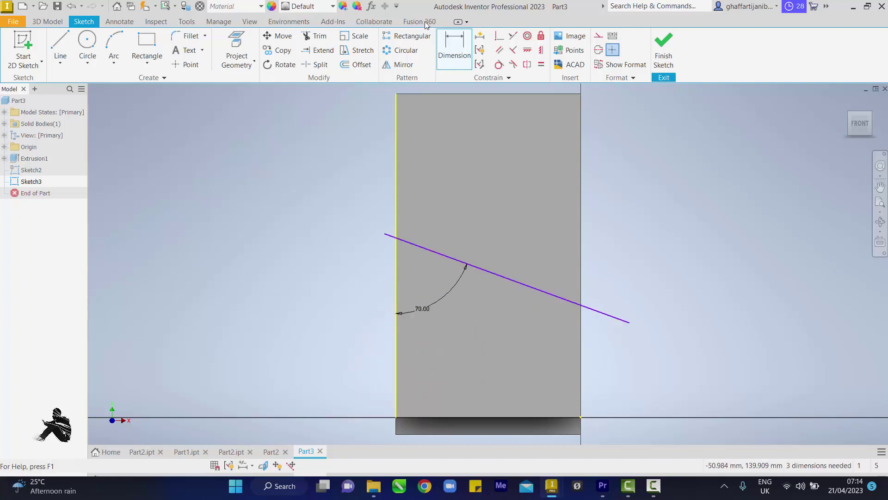
Step: Trim the end of the slanted line that extends past the face's left edge
{"action": "left_click", "coordinate": [463, 55]}
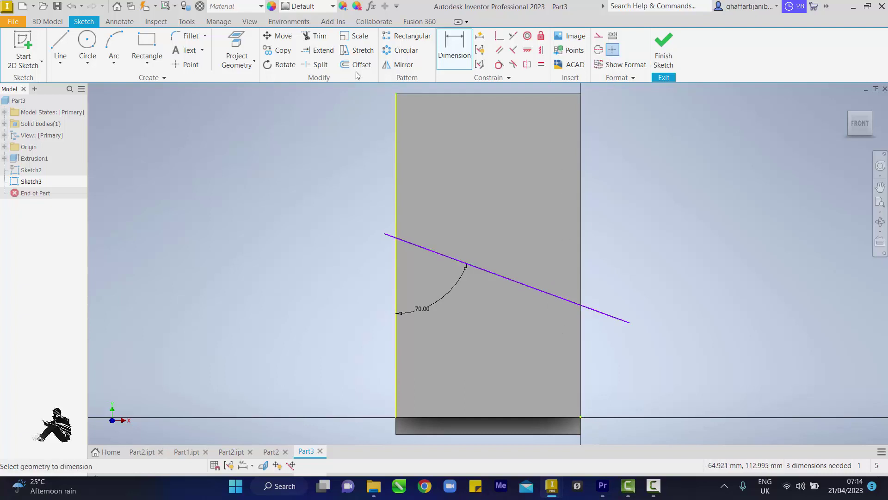
{"action": "left_click", "coordinate": [315, 37]}
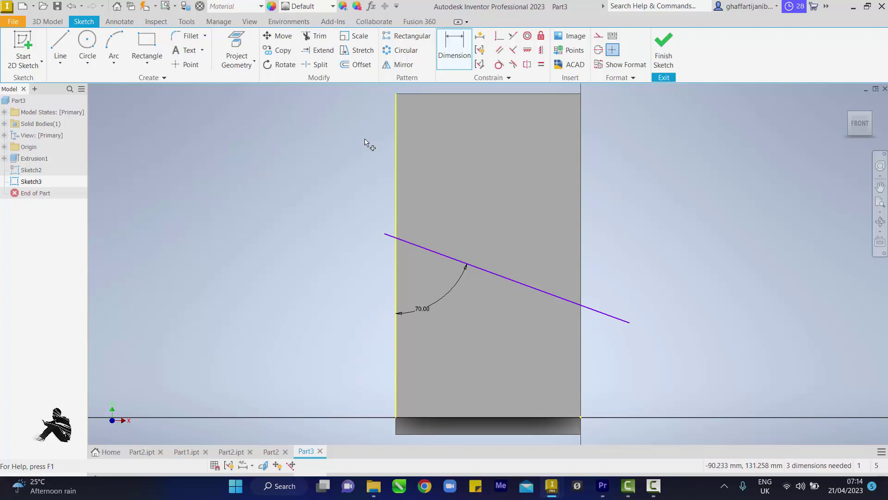
{"action": "left_click", "coordinate": [398, 248]}
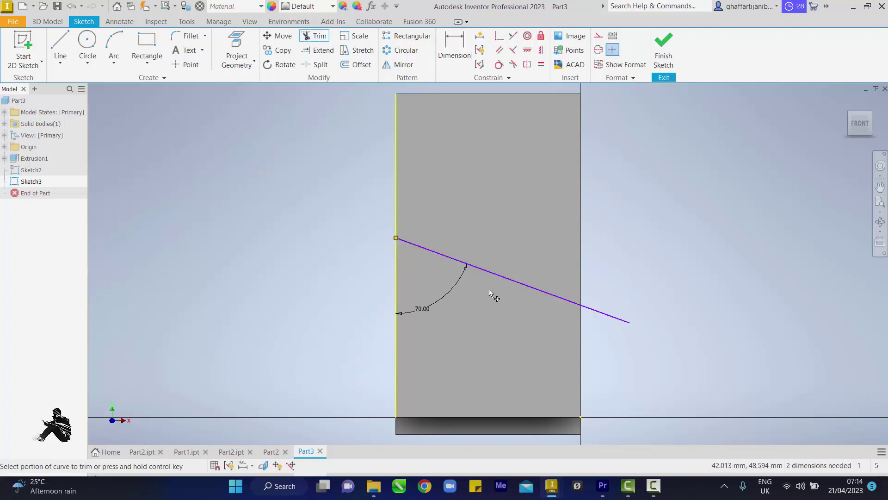
Step: Try to trim the slanted line's overhang past the face's right edge and undo that trim
{"action": "left_click", "coordinate": [601, 318]}
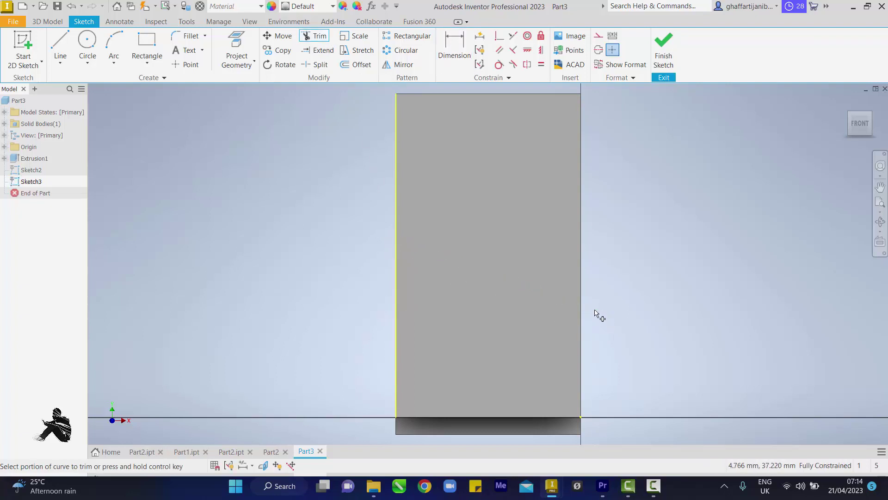
{"action": "key", "text": "ctrl+z"}
{"action": "key", "text": "Escape"}
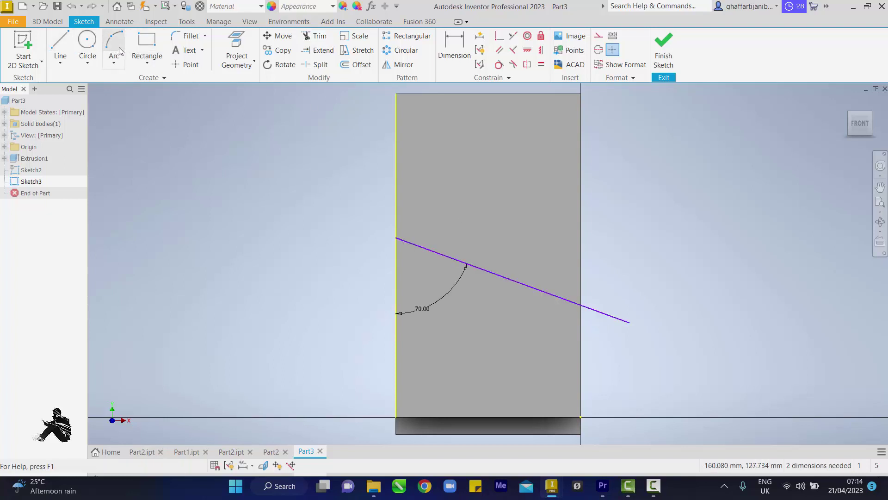
Step: Add a driven angular dimension between the slanted line and the face's right edge
{"action": "left_click", "coordinate": [454, 50]}
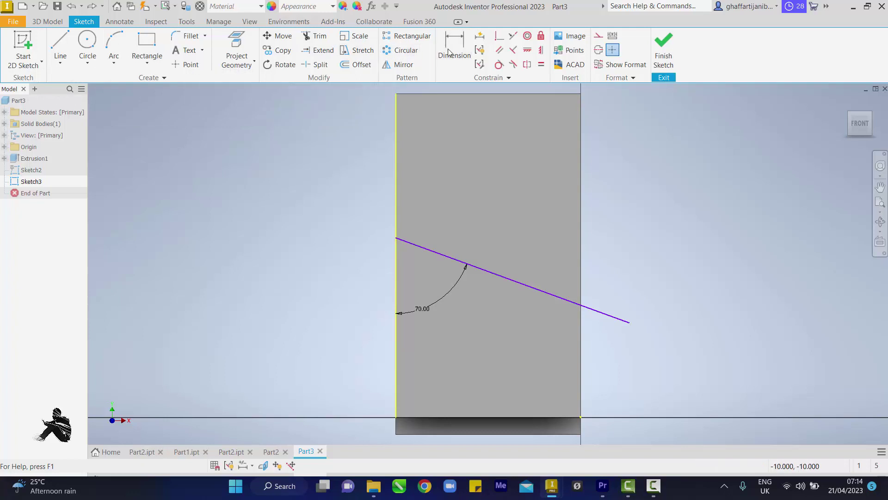
{"action": "left_click", "coordinate": [567, 299]}
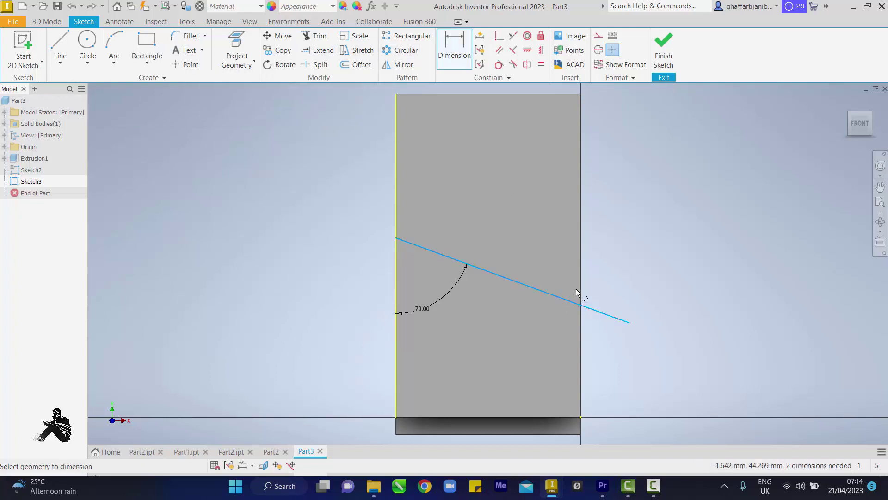
{"action": "left_click", "coordinate": [582, 290]}
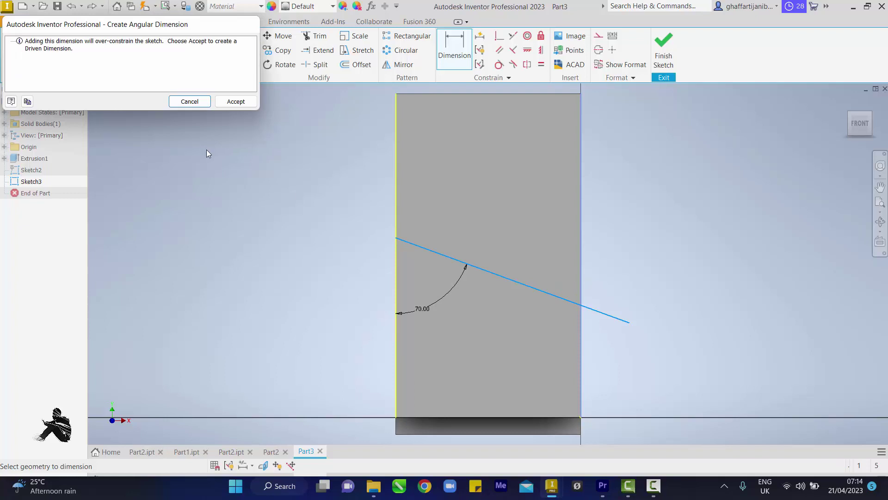
{"action": "left_click", "coordinate": [221, 104]}
Step: Trim the end of the slanted line that extends past the face's right edge
{"action": "left_click", "coordinate": [314, 37]}
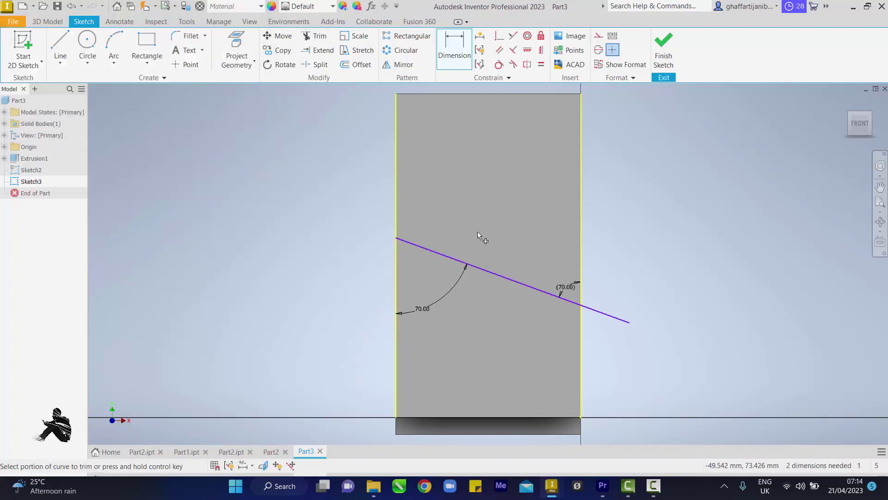
{"action": "left_click", "coordinate": [593, 310]}
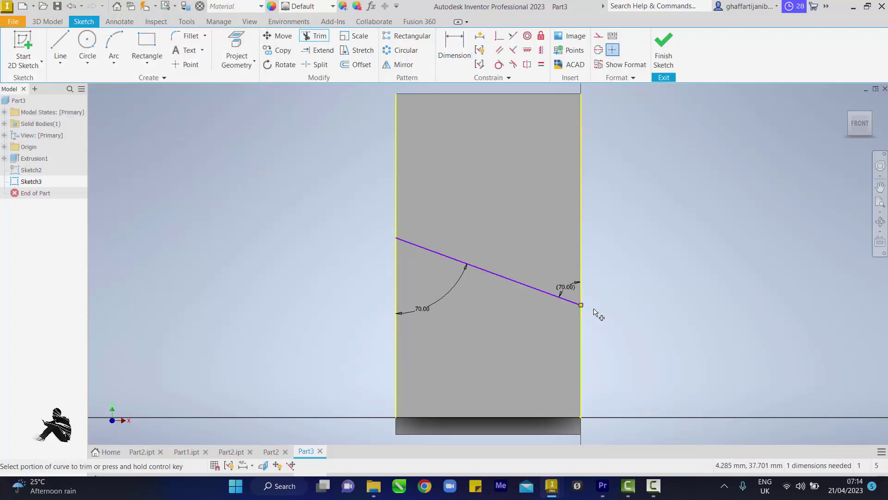
{"action": "key", "text": "Escape"}
Step: Dimension the height of the slanted line's right endpoint above the face's lower right corner as 18 mm
{"action": "left_click", "coordinate": [460, 51]}
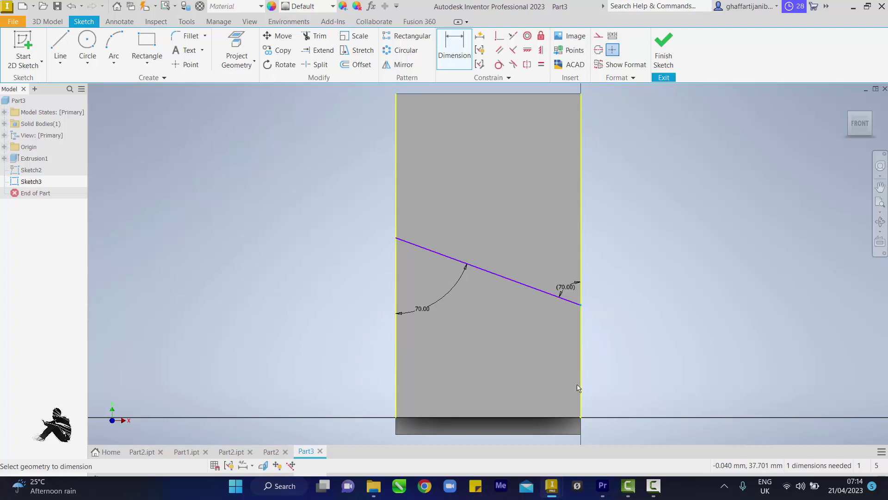
{"action": "left_click", "coordinate": [581, 418]}
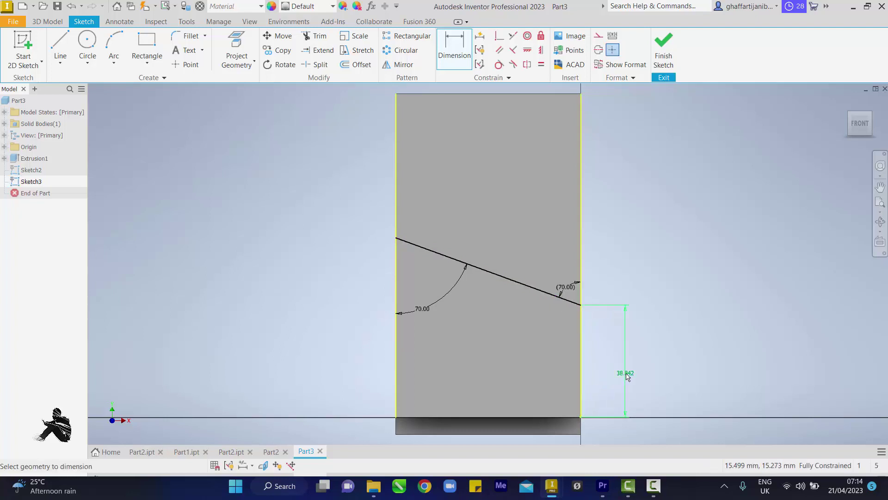
{"action": "left_click", "coordinate": [627, 376]}
{"action": "type", "text": "18"}
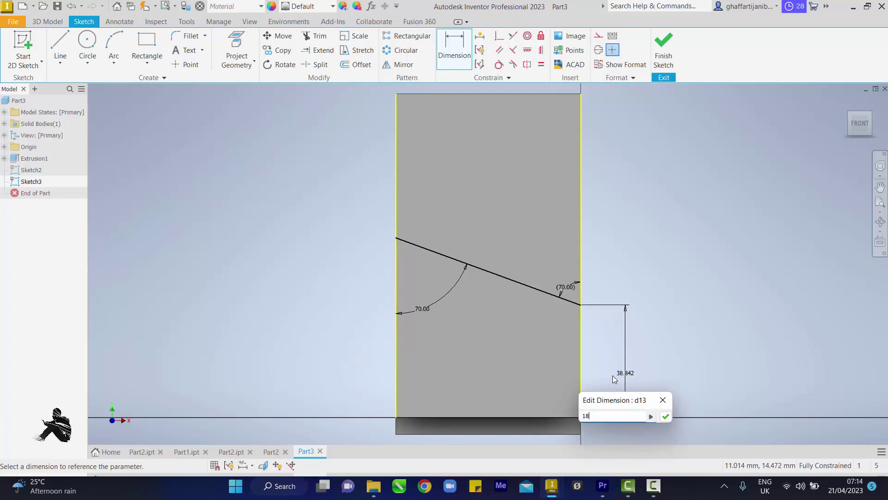
{"action": "key", "text": "Return"}
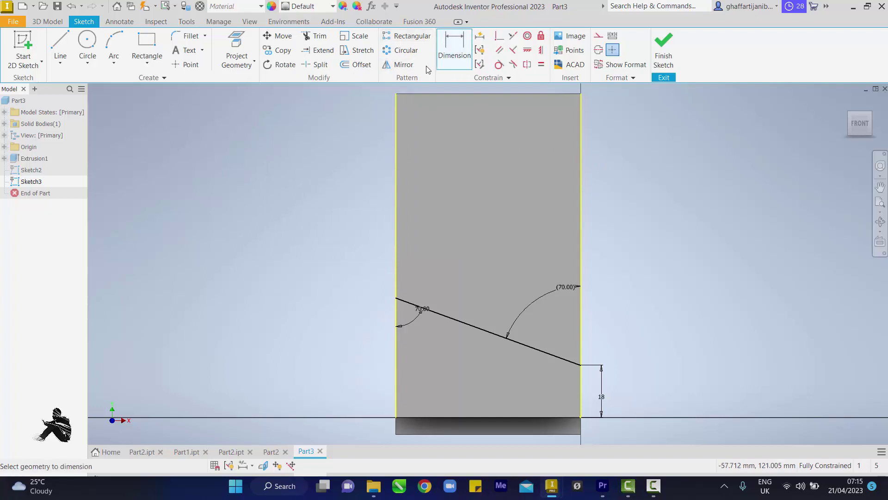
Step: Sketch a horizontal line across the face from its left edge to its right edge, about 19 mm below the top edge
{"action": "left_click", "coordinate": [60, 44]}
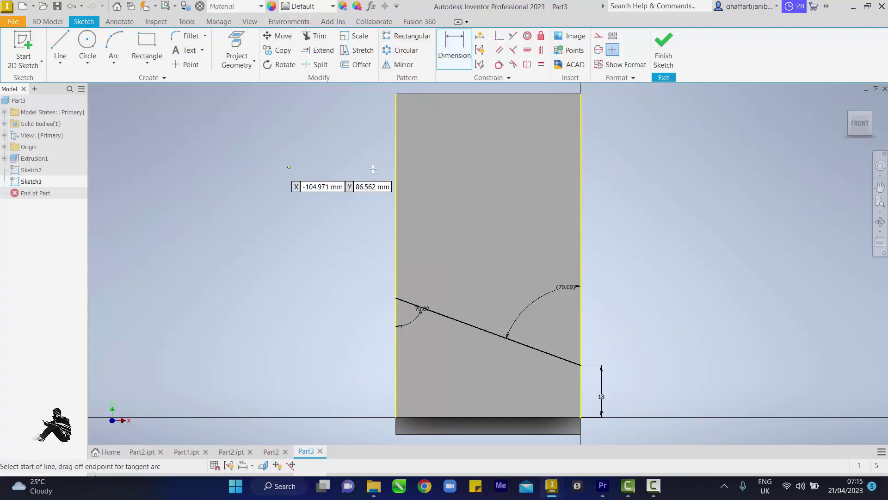
{"action": "left_click", "coordinate": [397, 149]}
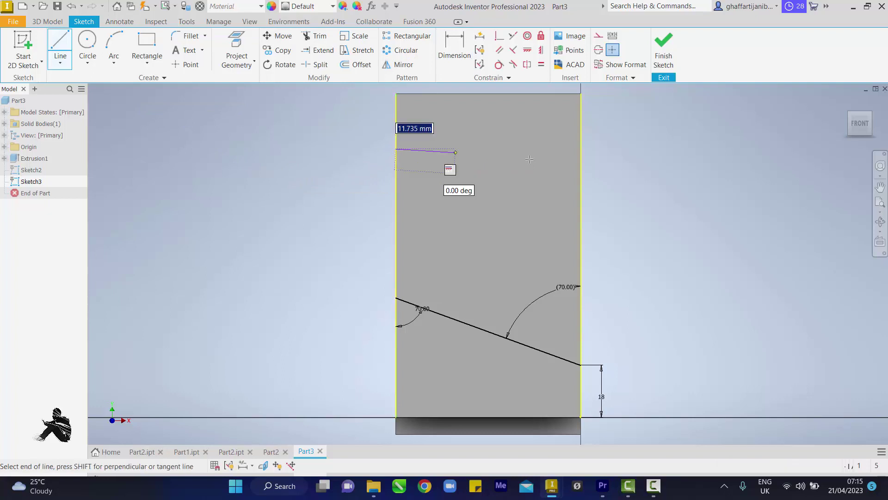
{"action": "double_click", "coordinate": [581, 149]}
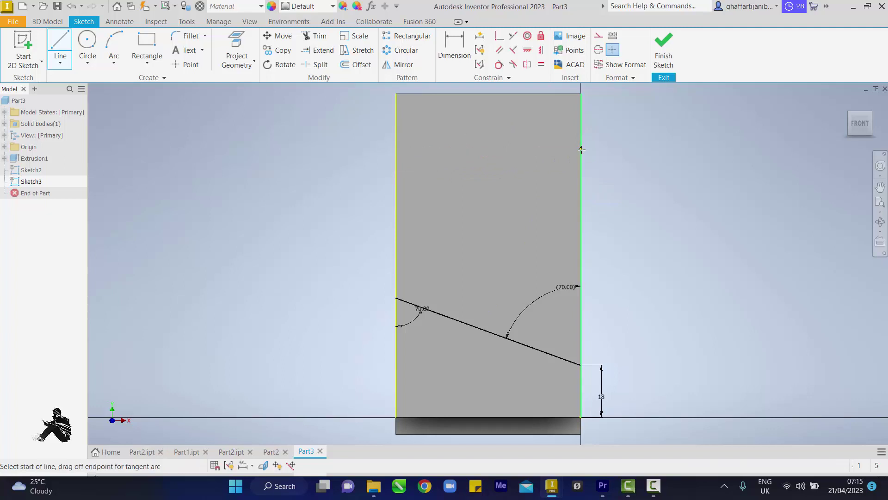
{"action": "right_click", "coordinate": [621, 149]}
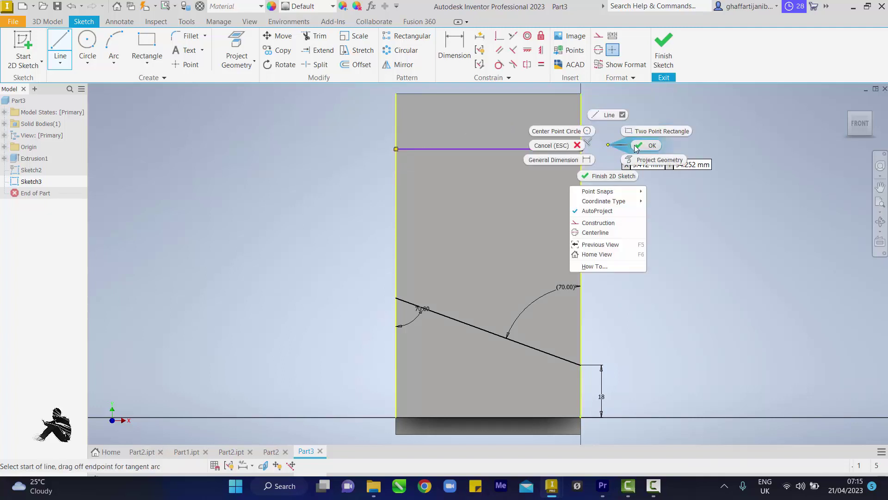
{"action": "key", "text": "Escape"}
Step: Dimension the distance between the face's top edge and the horizontal line as 20 mm
{"action": "key", "text": "d"}
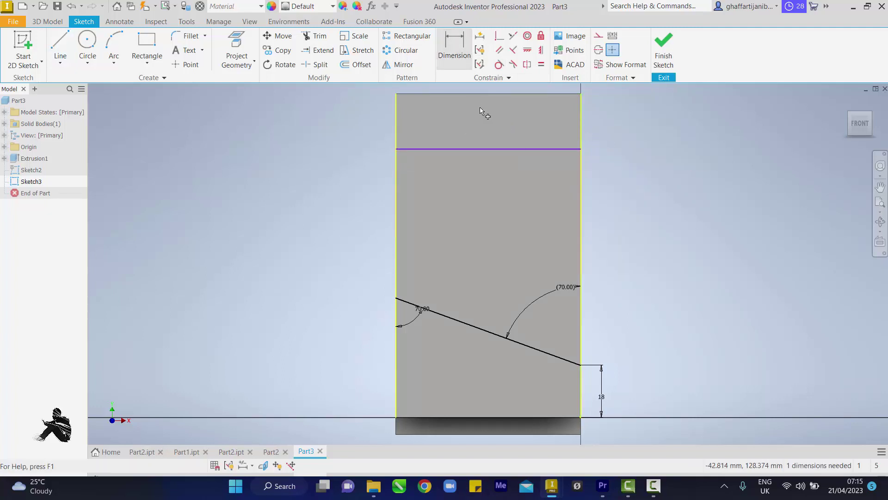
{"action": "left_click", "coordinate": [483, 94]}
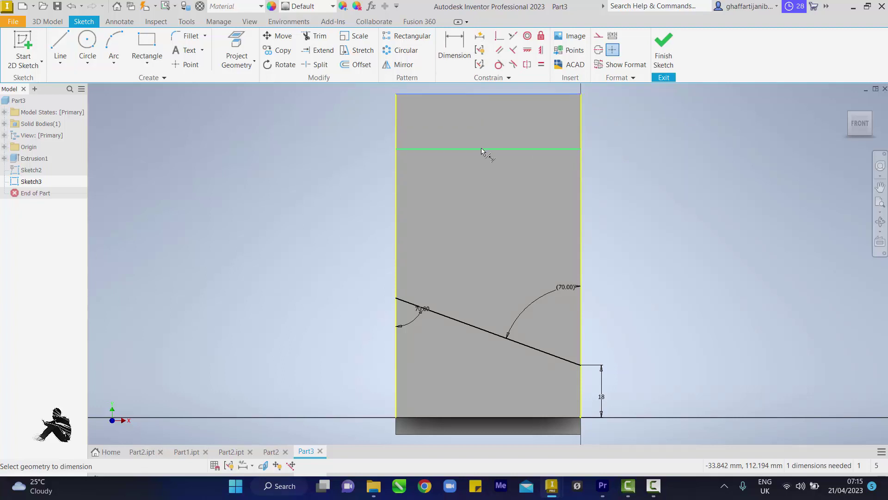
{"action": "left_click", "coordinate": [543, 148]}
{"action": "left_click", "coordinate": [623, 128]}
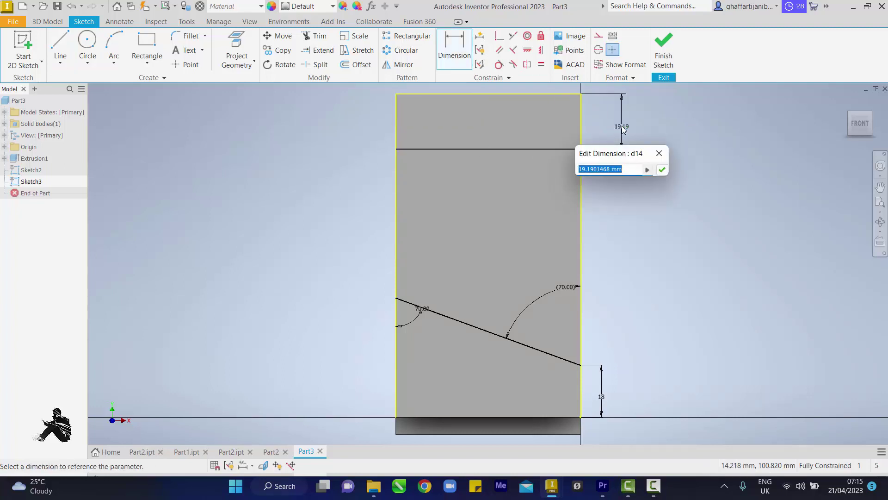
{"action": "type", "text": "20"}
{"action": "key", "text": "Return"}
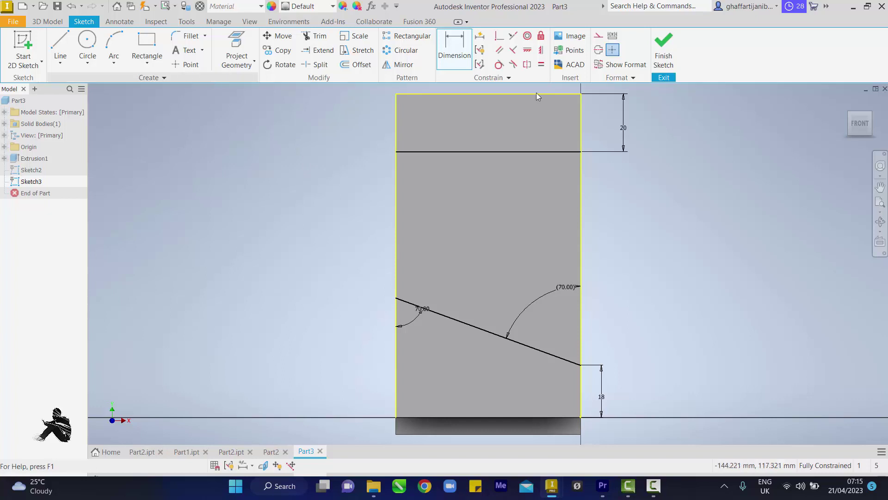
Step: Finish the sketch and cut the region between the horizontal and slanted lines 18 mm into the block with Extrude
{"action": "left_click", "coordinate": [665, 51]}
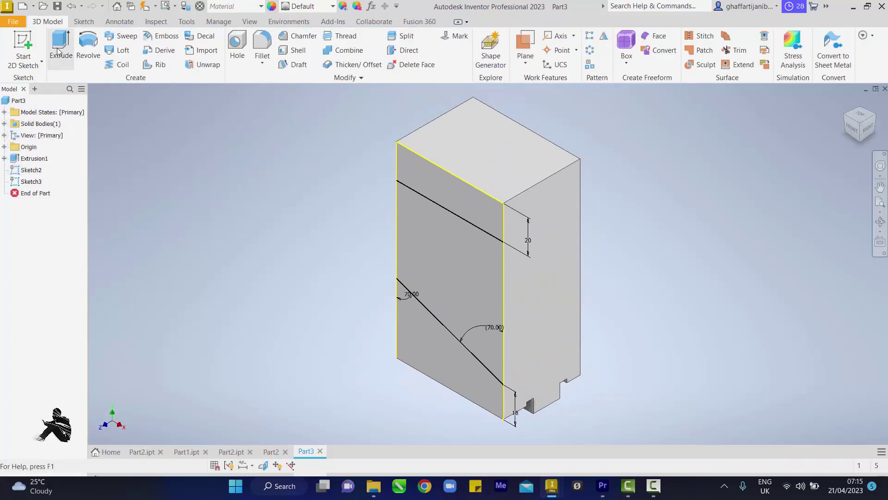
{"action": "left_click", "coordinate": [415, 226]}
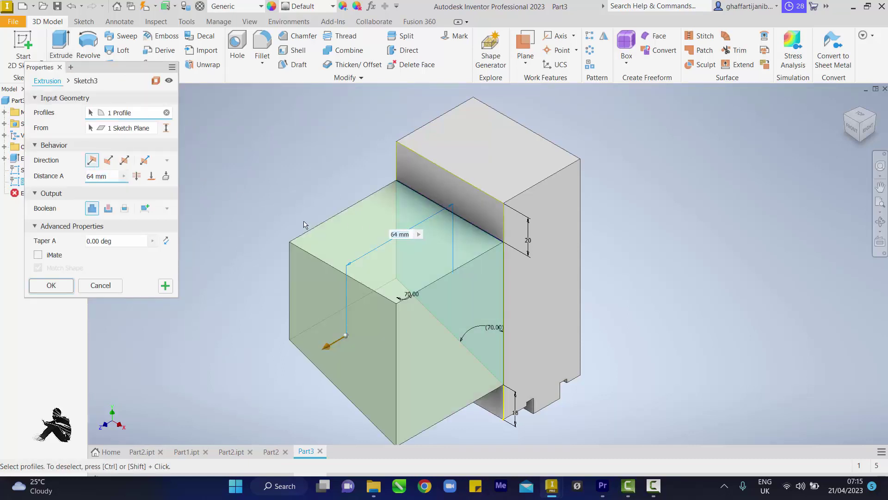
{"action": "left_click", "coordinate": [110, 209]}
{"action": "left_click", "coordinate": [110, 161]}
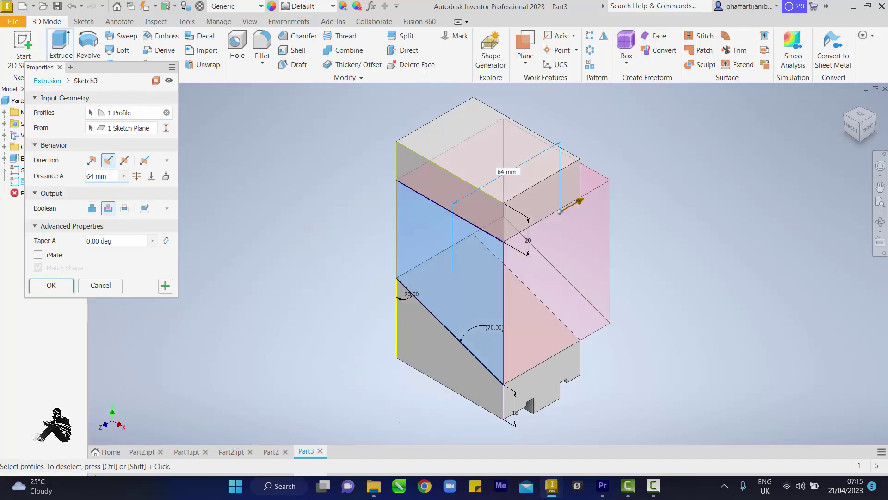
{"action": "left_click", "coordinate": [73, 177]}
{"action": "type", "text": "18"}
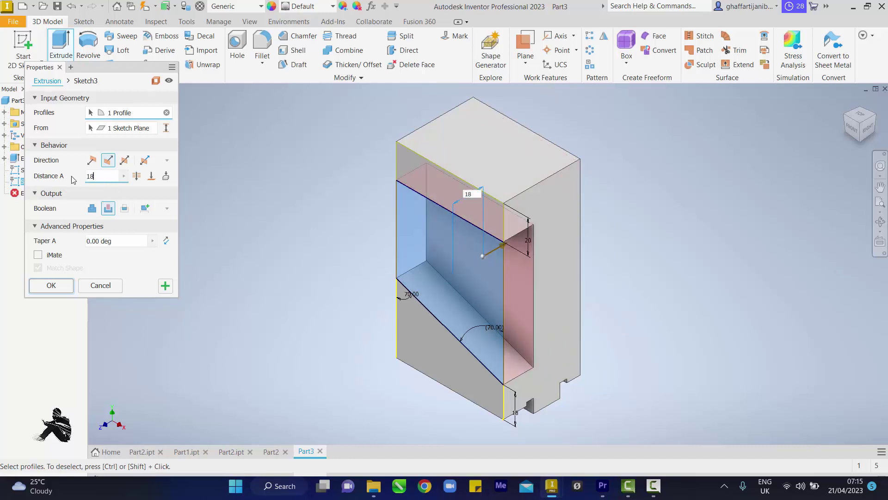
{"action": "key", "text": "Return"}
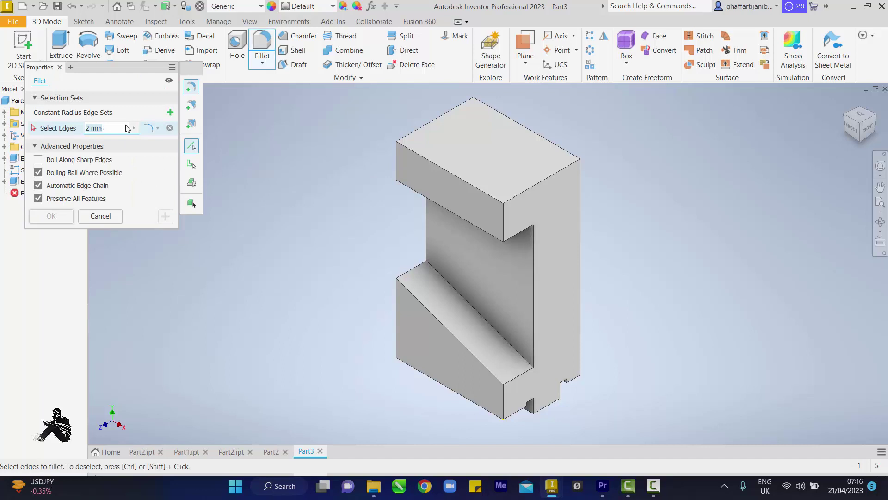
Step: Fillet the four top-face edges, the outer vertical corner edges and the front face's bottom edge with a 2 mm radius
{"action": "left_click", "coordinate": [435, 166]}
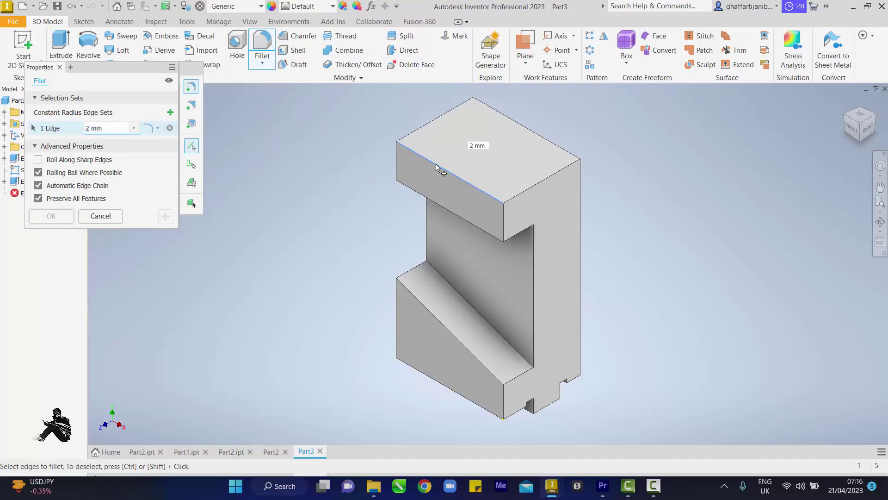
{"action": "left_click", "coordinate": [423, 129]}
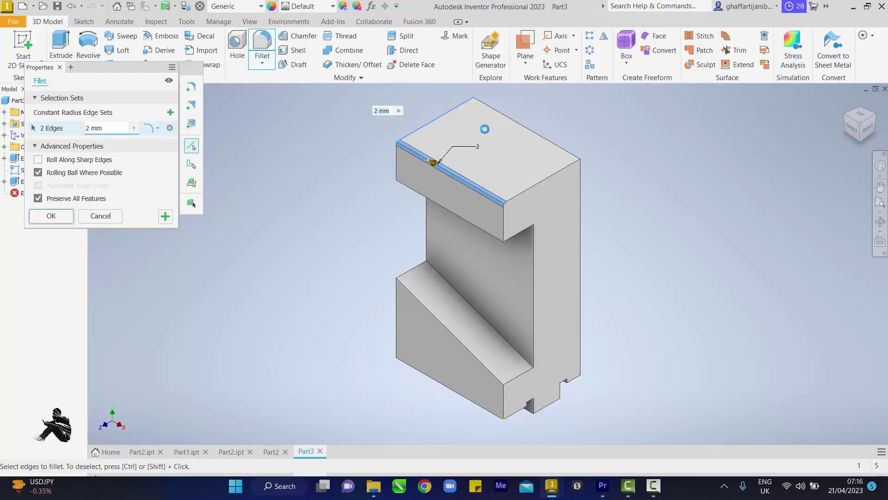
{"action": "left_click", "coordinate": [529, 132]}
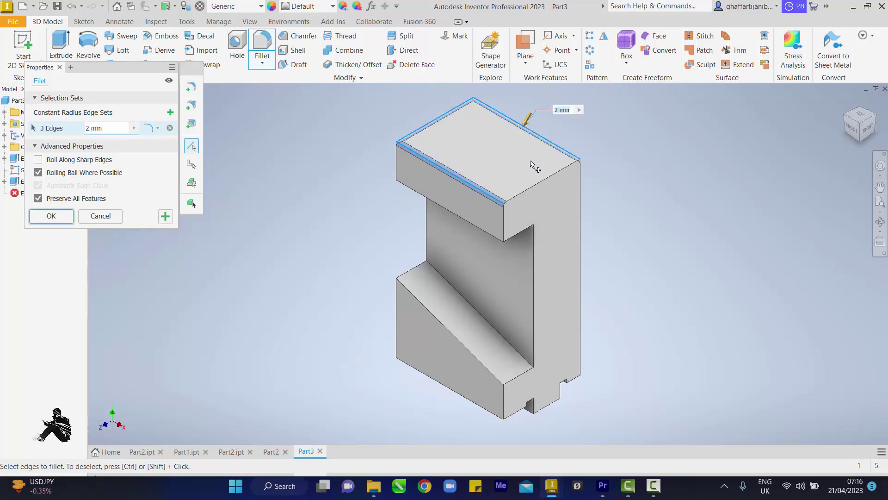
{"action": "left_click", "coordinate": [540, 183]}
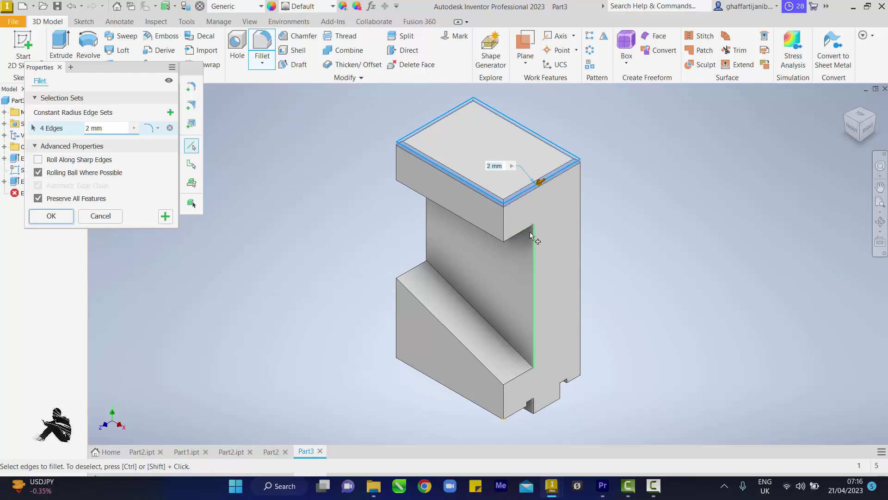
{"action": "left_click", "coordinate": [581, 221]}
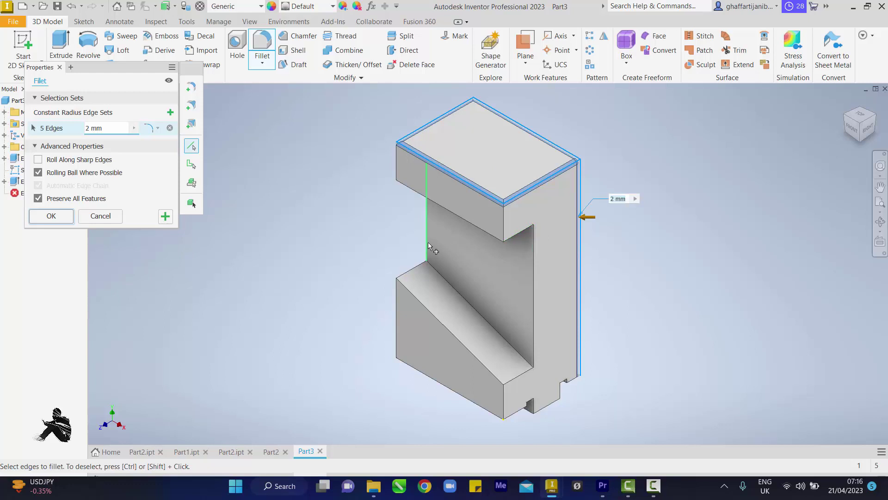
{"action": "left_click", "coordinate": [396, 352]}
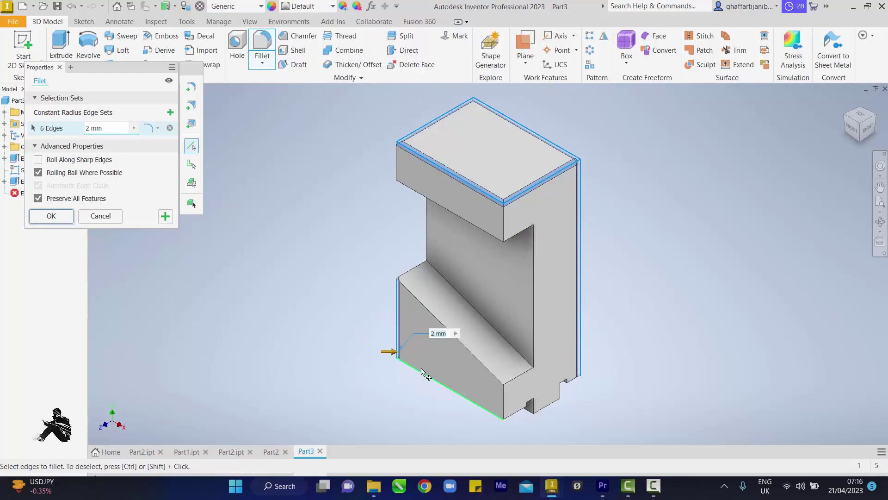
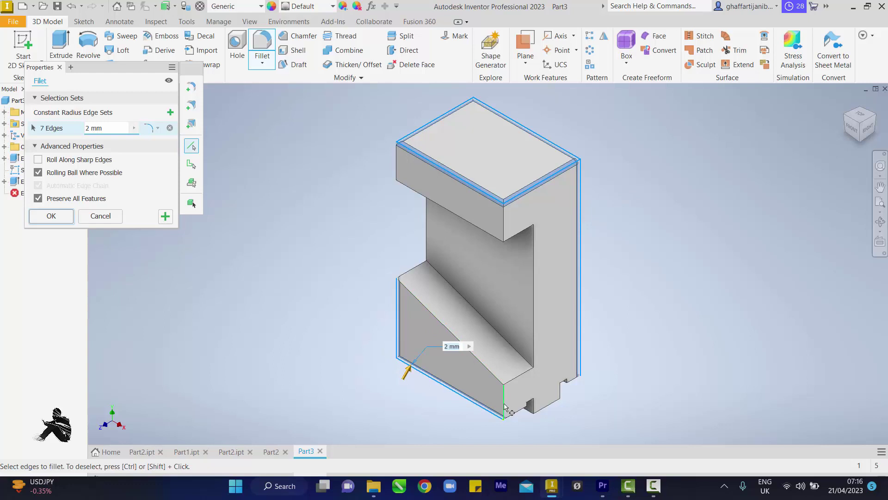
{"action": "left_click", "coordinate": [505, 407]}
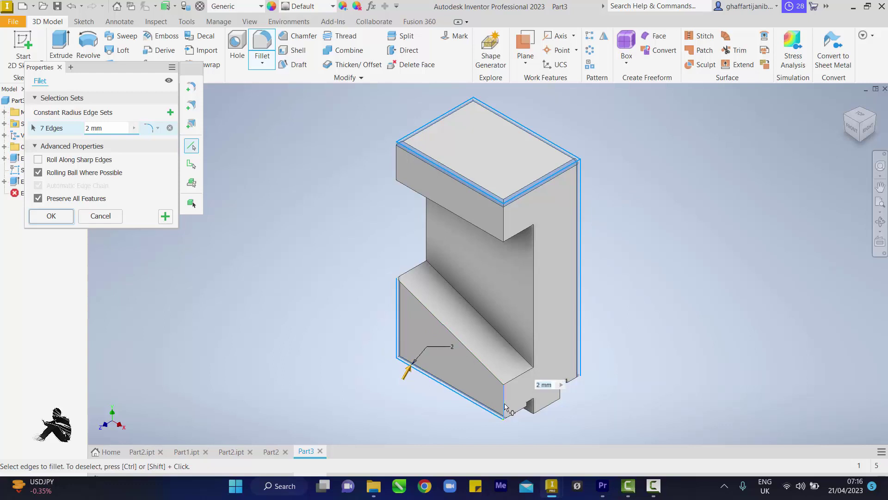
{"action": "left_click", "coordinate": [503, 232]}
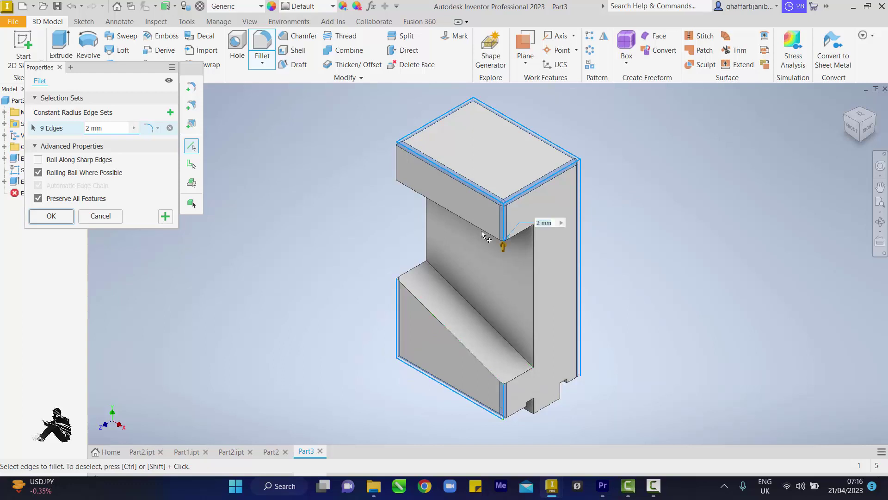
{"action": "left_click", "coordinate": [398, 172]}
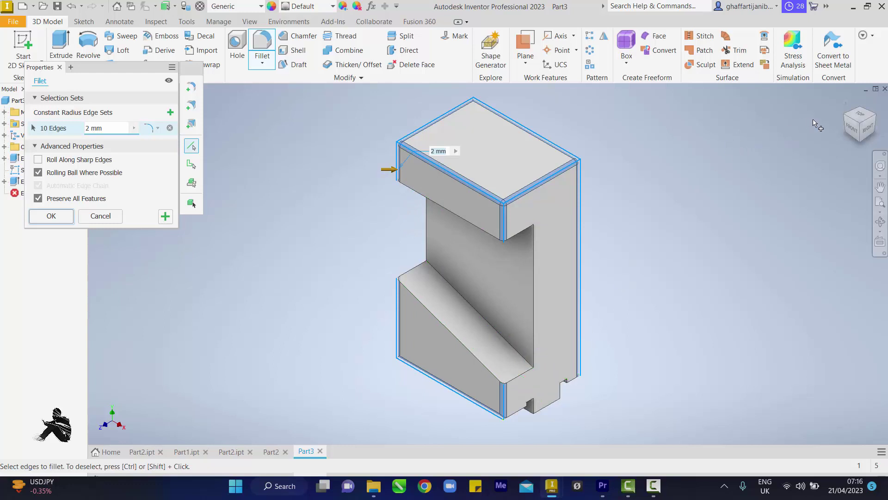
{"action": "left_click", "coordinate": [476, 145]}
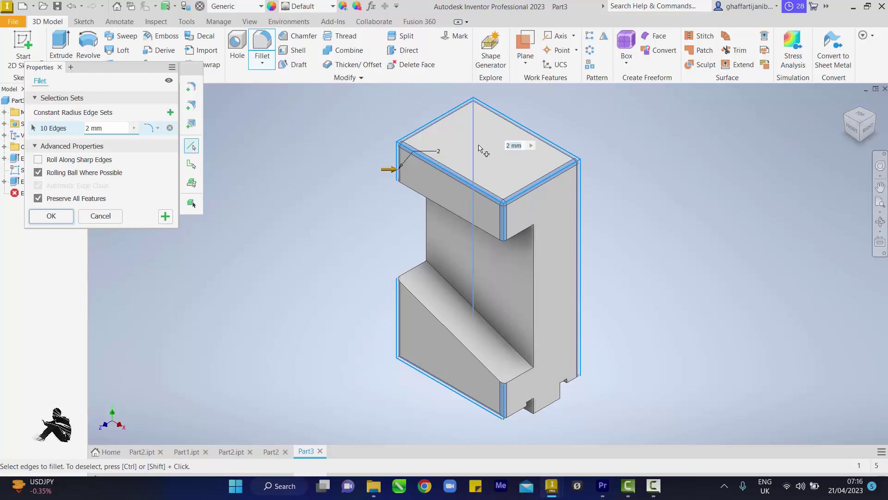
{"action": "right_click", "coordinate": [675, 242]}
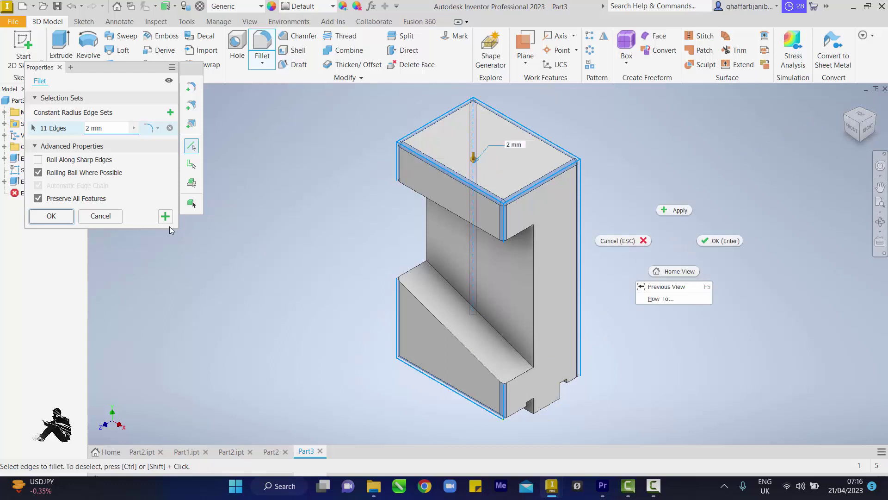
{"action": "left_click", "coordinate": [53, 216]}
{"action": "left_click", "coordinate": [54, 216]}
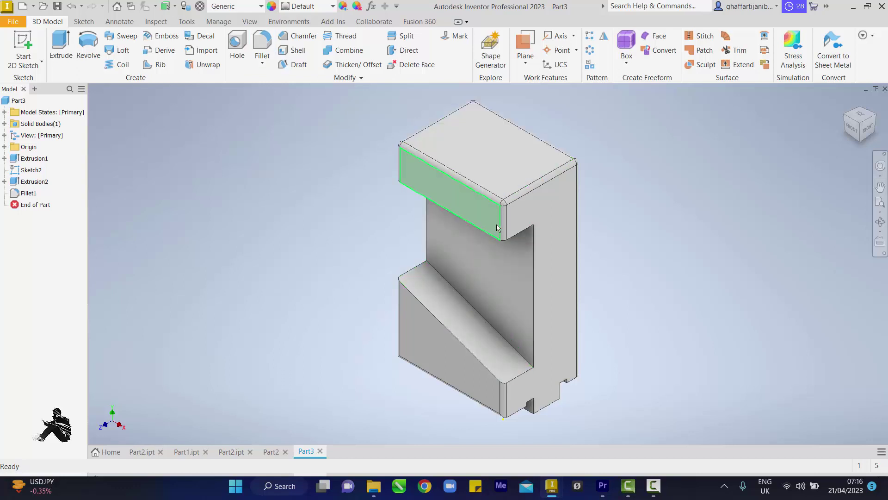
Step: Start a sketch on the top face and draw a horizontal construction line across it, about 15 mm below its upper edge
{"action": "left_click", "coordinate": [485, 165]}
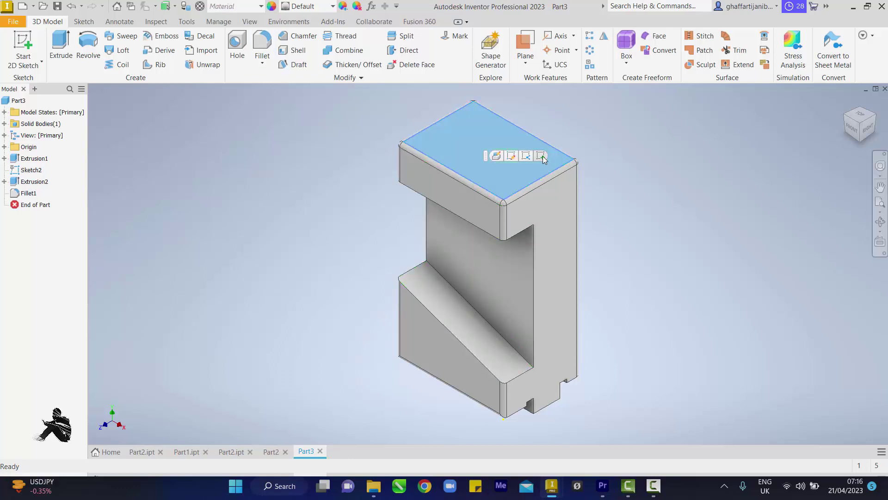
{"action": "key", "text": "s"}
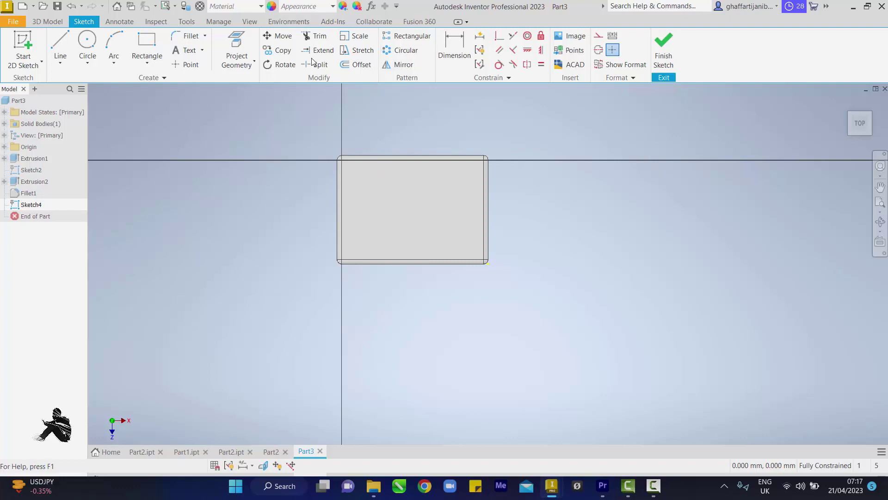
{"action": "left_click", "coordinate": [597, 36]}
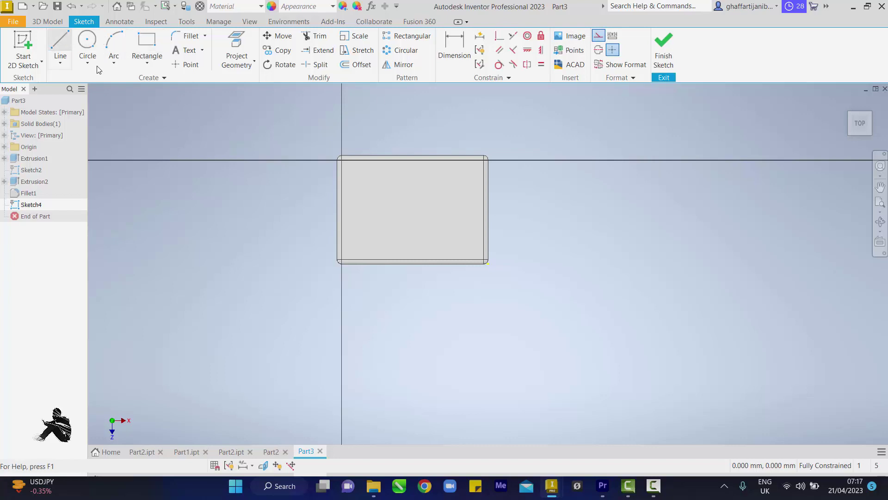
{"action": "key", "text": "l"}
{"action": "left_click", "coordinate": [311, 190]}
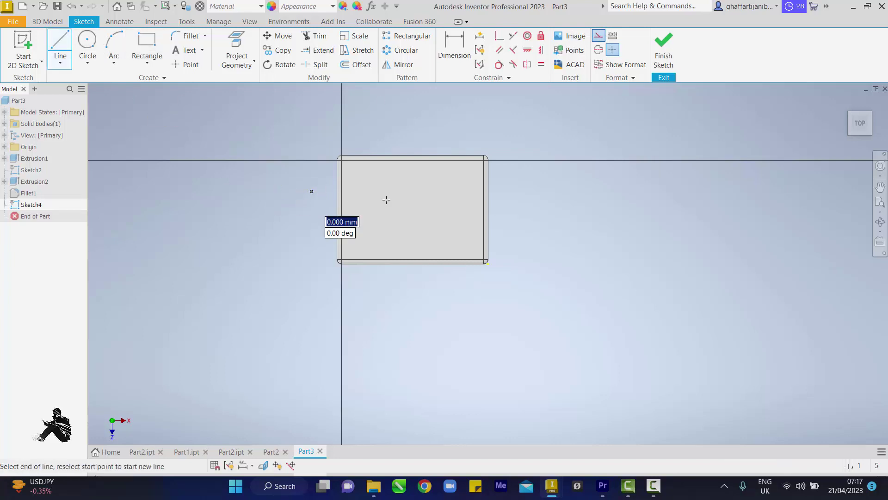
{"action": "left_click", "coordinate": [520, 191]}
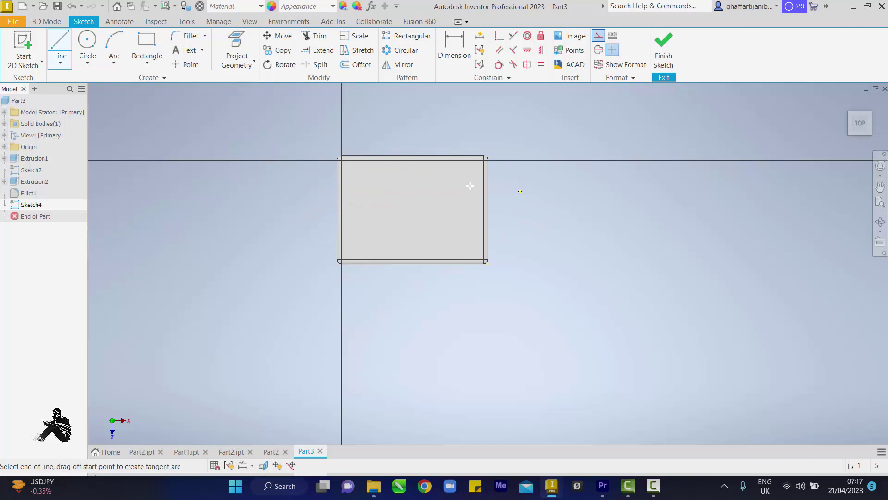
{"action": "right_click", "coordinate": [411, 124]}
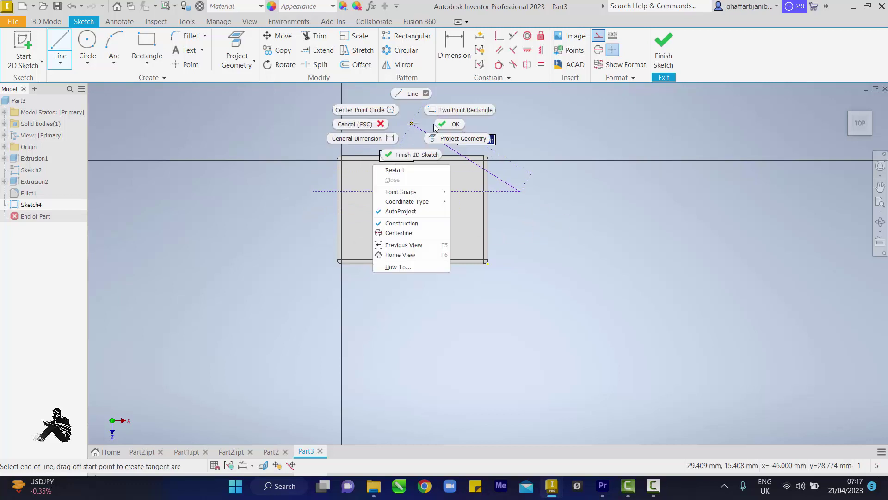
{"action": "left_click", "coordinate": [445, 123]}
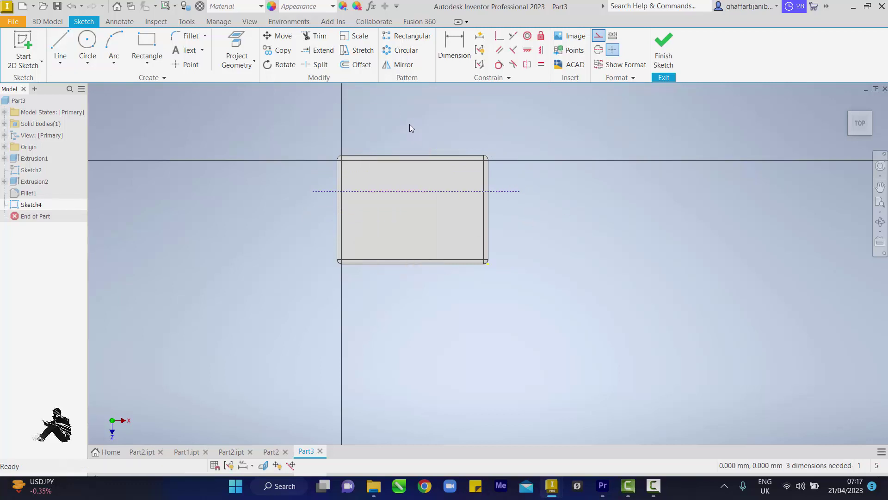
Step: Draw a vertical construction line about 80 mm long through the middle of the face, extending past its upper and lower edges
{"action": "left_click", "coordinate": [60, 47]}
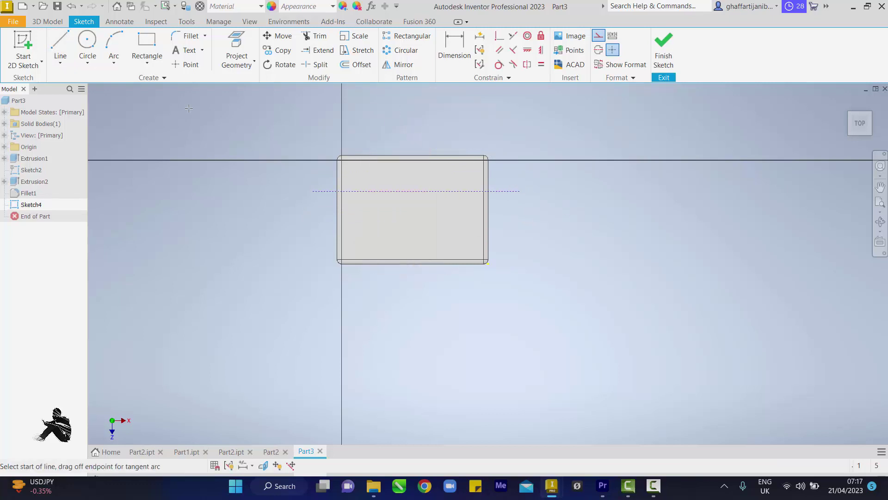
{"action": "left_click", "coordinate": [416, 108]}
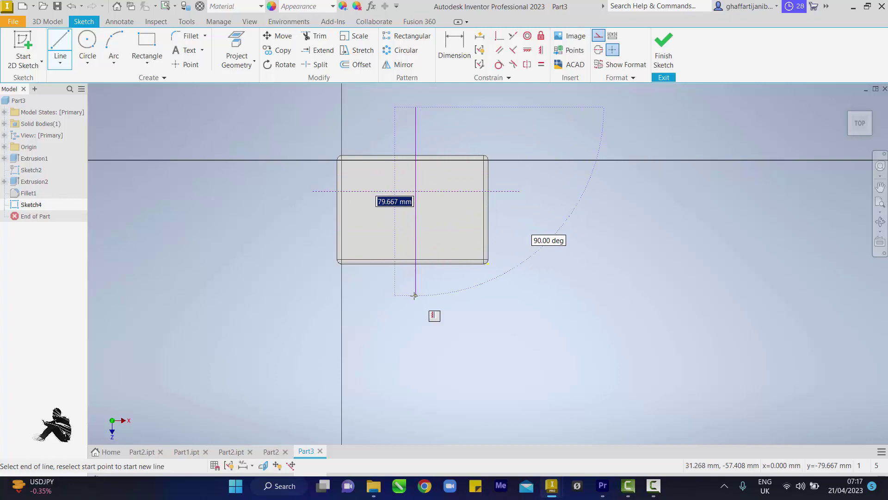
{"action": "left_click", "coordinate": [414, 295]}
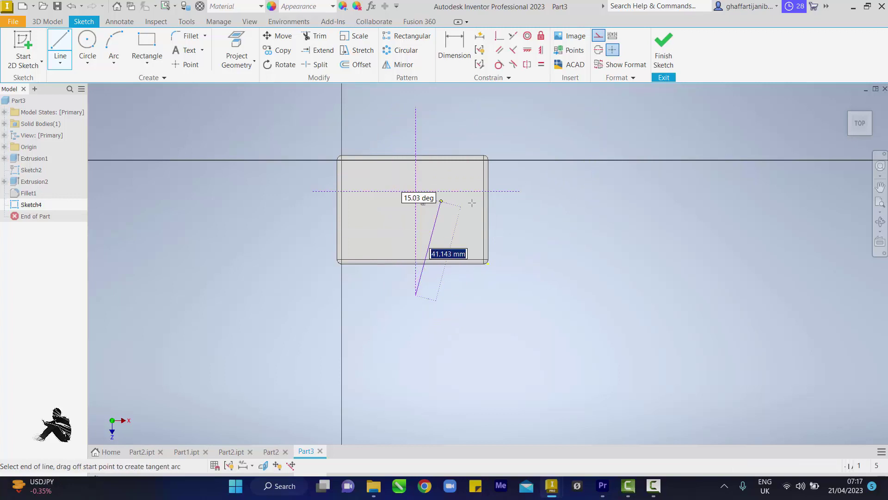
{"action": "right_click", "coordinate": [533, 230]}
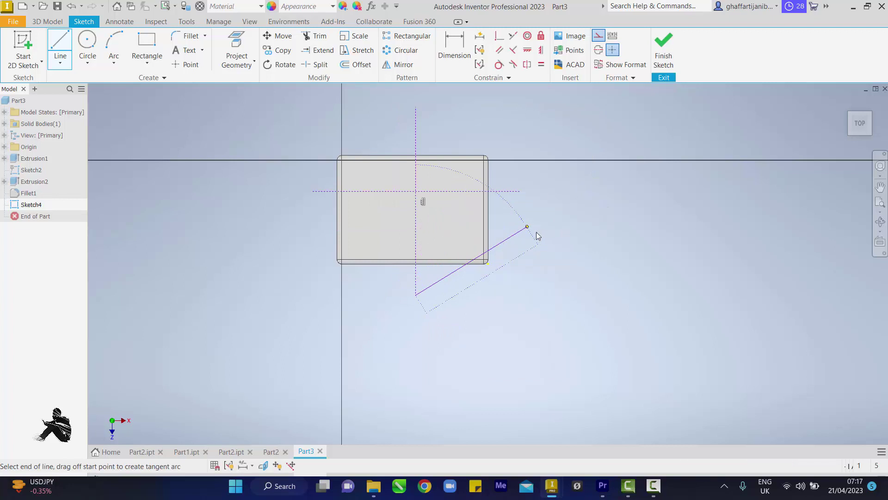
{"action": "key", "text": "Escape"}
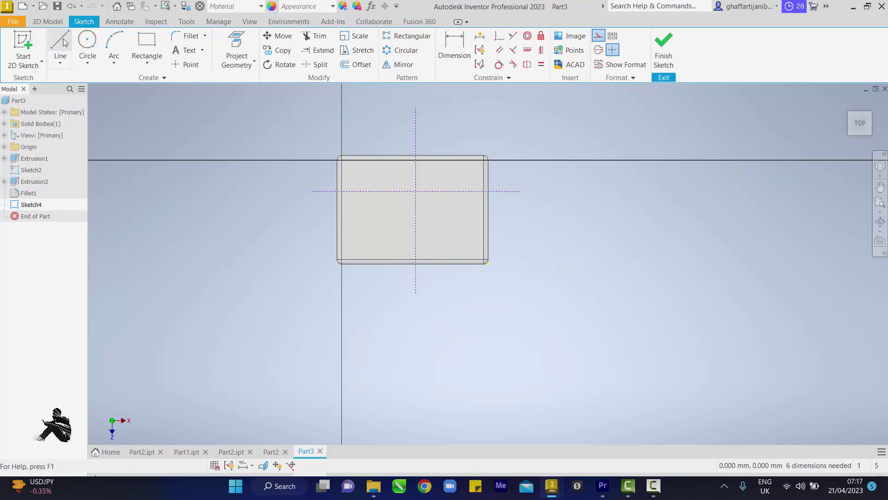
Step: Draw a second horizontal construction line across the lower half of the face, extending past both side edges
{"action": "left_click", "coordinate": [60, 46]}
{"action": "left_click", "coordinate": [304, 233]}
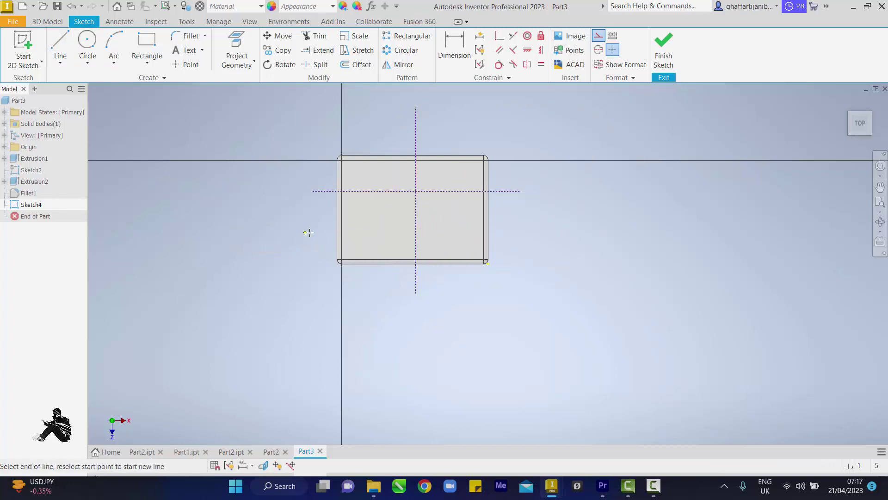
{"action": "left_click", "coordinate": [546, 233]}
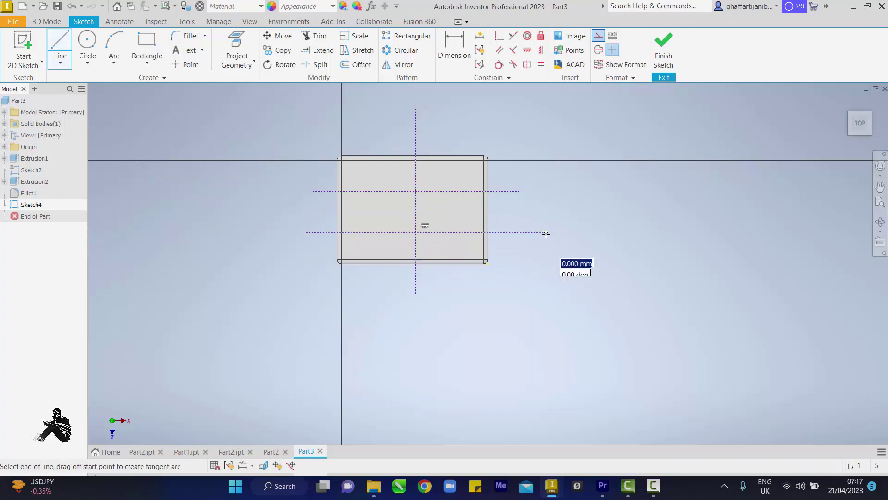
Step: Dimension the upper horizontal construction line 20 mm from the top face's upper edge
{"action": "left_click", "coordinate": [455, 58]}
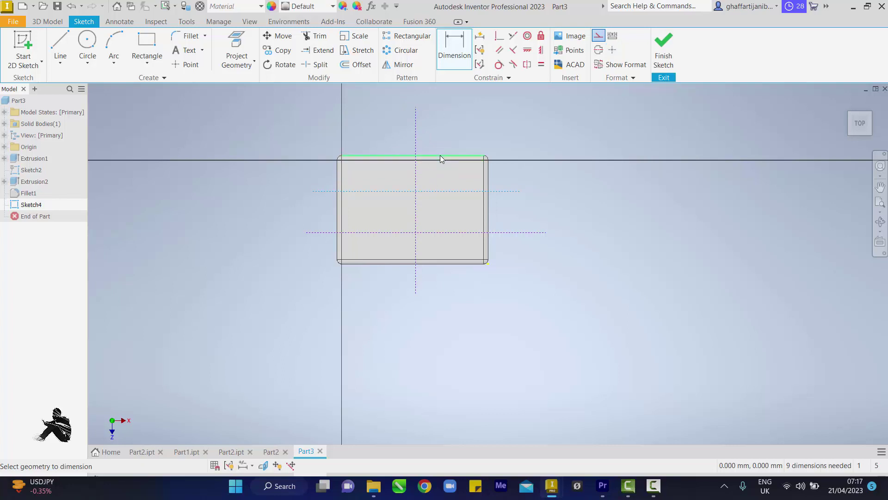
{"action": "left_click", "coordinate": [482, 159]}
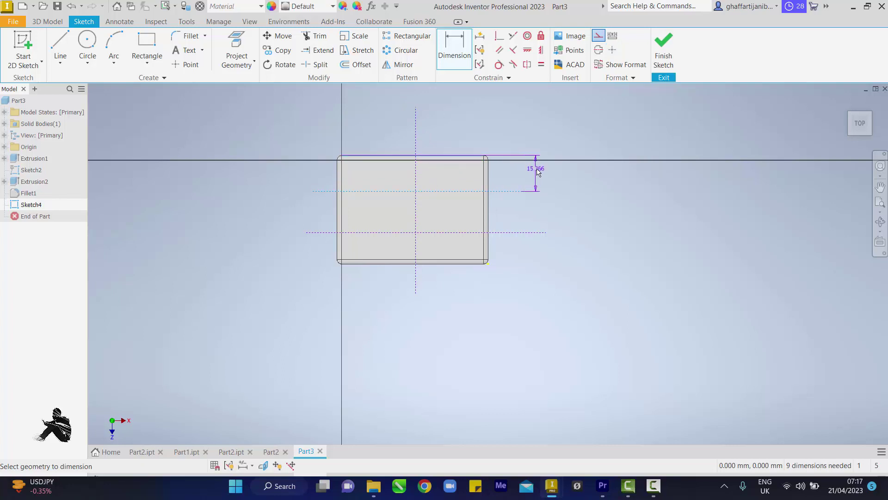
{"action": "left_click", "coordinate": [537, 171]}
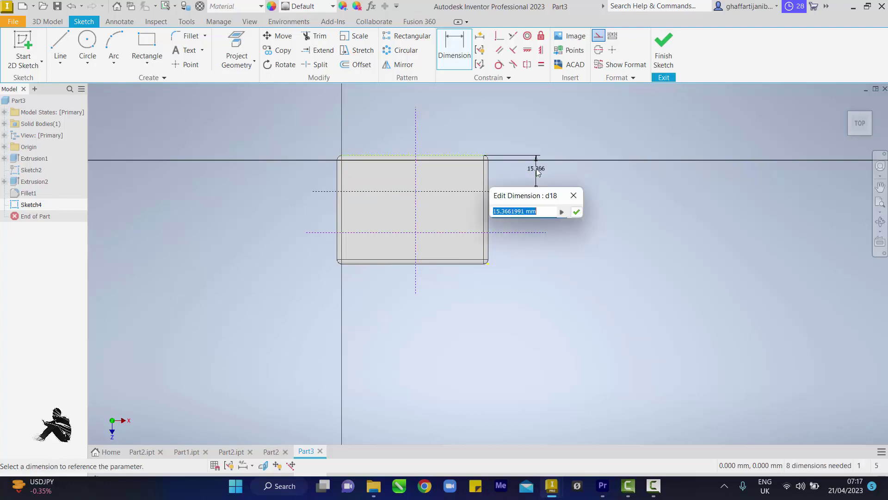
{"action": "type", "text": "20"}
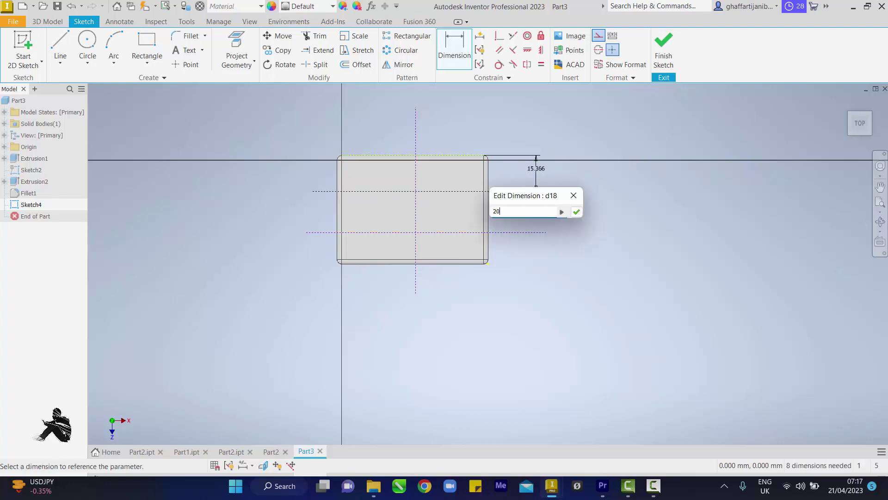
{"action": "key", "text": "Return"}
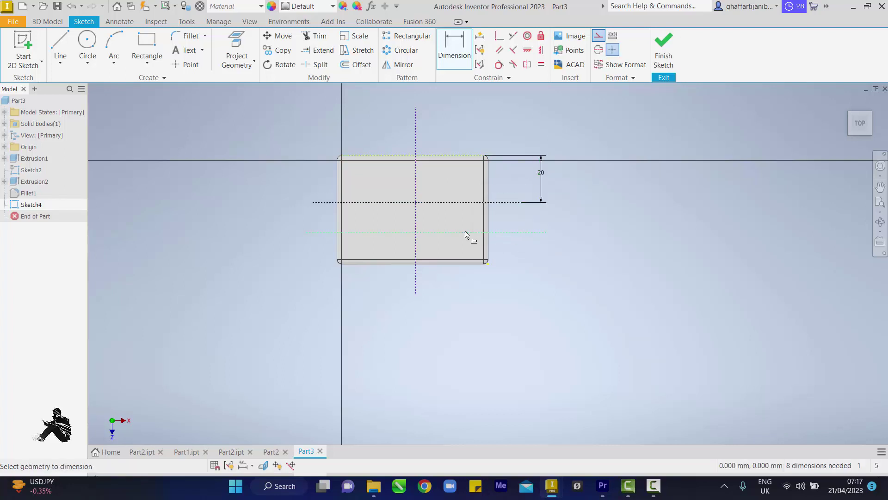
Step: Dimension the lower horizontal construction line 9 mm from the top face's lower edge
{"action": "left_click", "coordinate": [467, 233]}
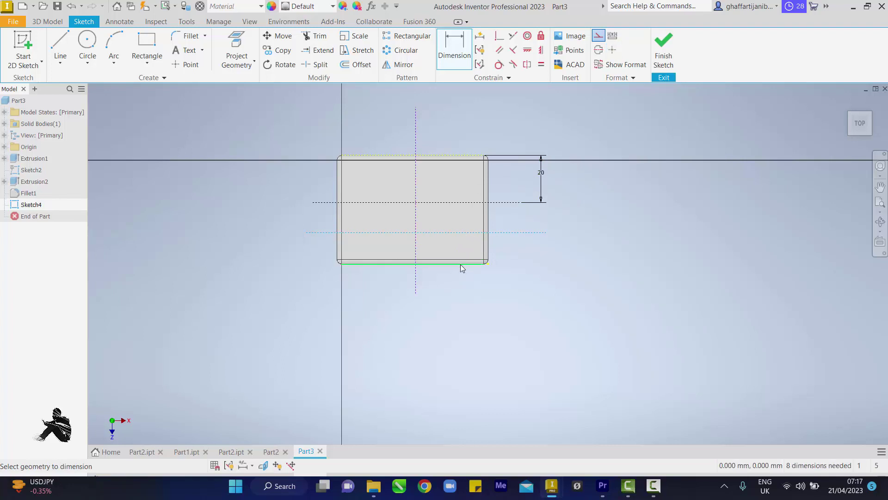
{"action": "left_click", "coordinate": [460, 264]}
{"action": "left_click", "coordinate": [541, 251]}
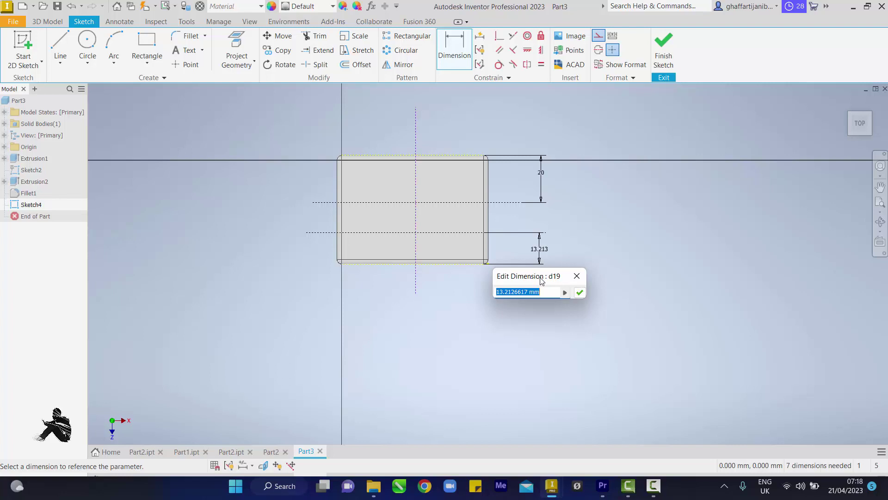
{"action": "type", "text": "9"}
{"action": "left_click", "coordinate": [580, 292]}
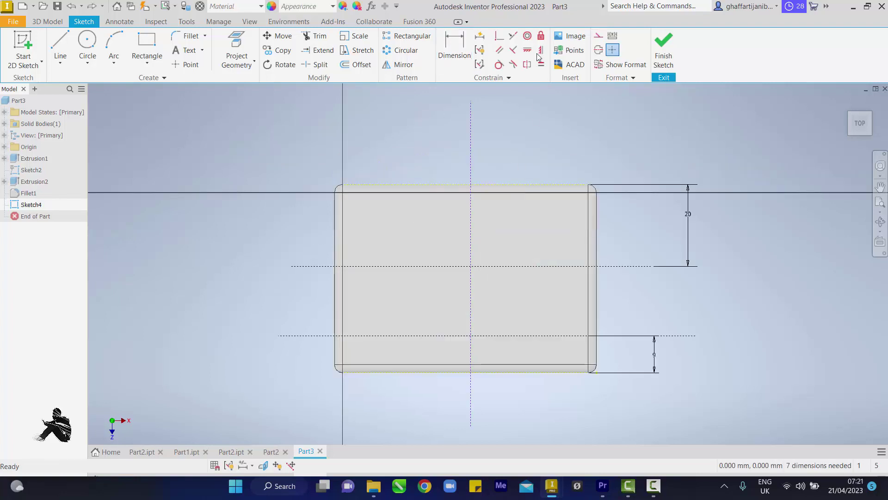
Step: Draw a 10.5 mm diameter circle where the vertical and upper horizontal construction lines cross
{"action": "left_click", "coordinate": [87, 44]}
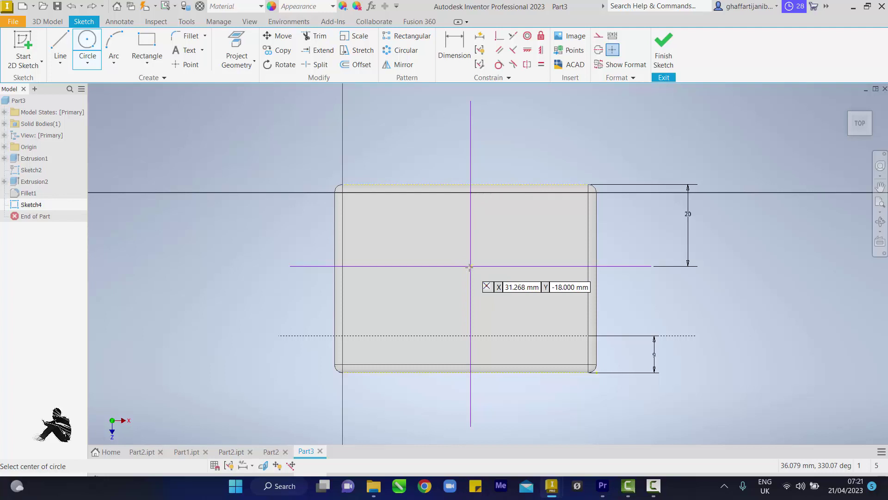
{"action": "left_click", "coordinate": [471, 266]}
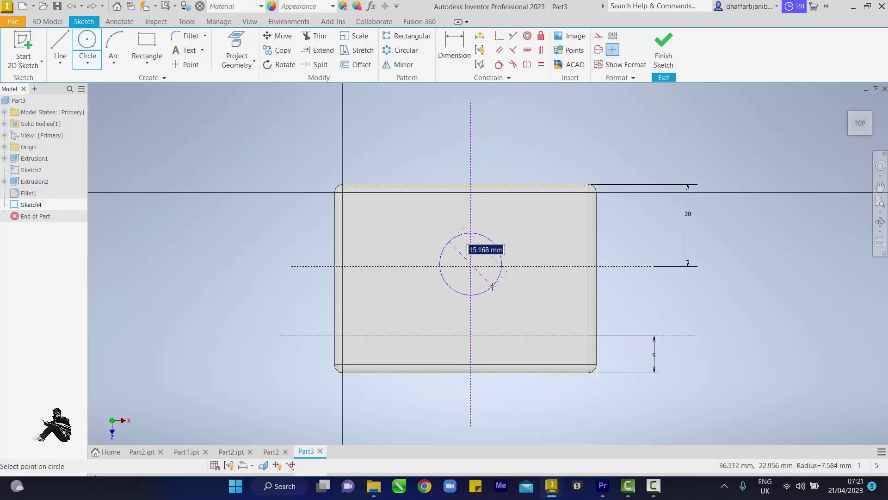
{"action": "type", "text": "10.5"}
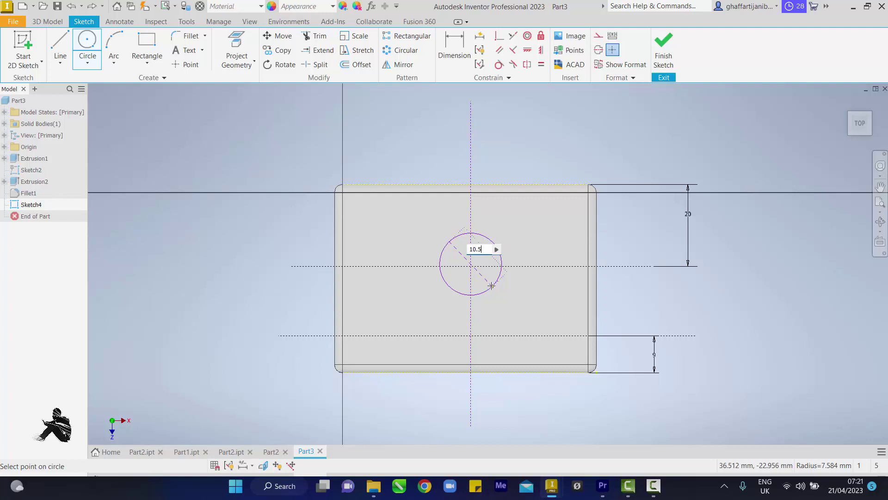
{"action": "key", "text": "Return"}
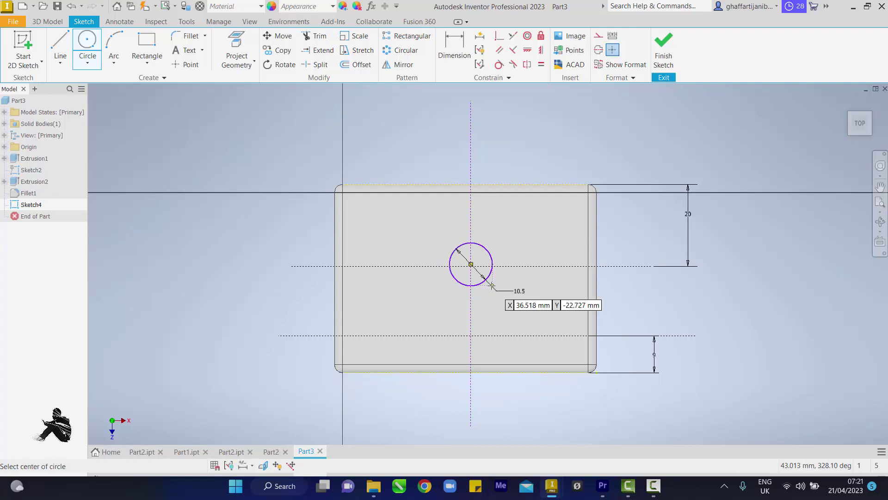
Step: Draw two 10 mm diameter circles centred on the lower horizontal construction line, one on each side of the vertical construction line
{"action": "left_click", "coordinate": [391, 335]}
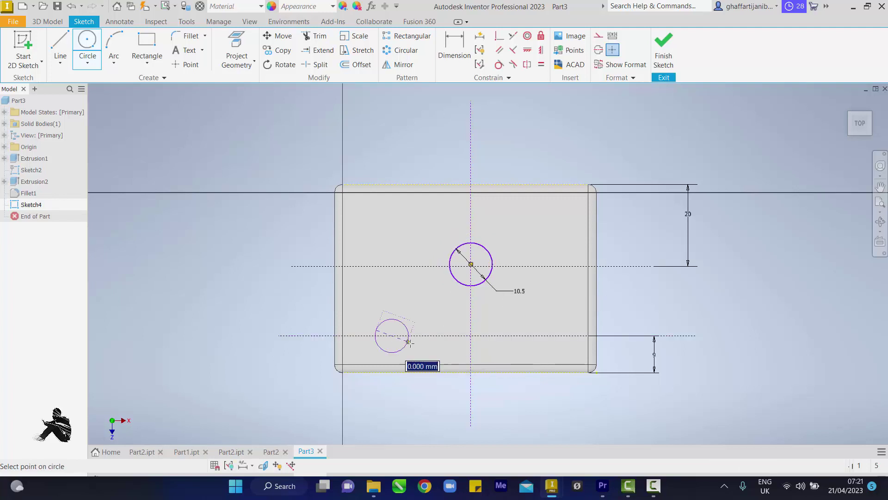
{"action": "type", "text": "1"}
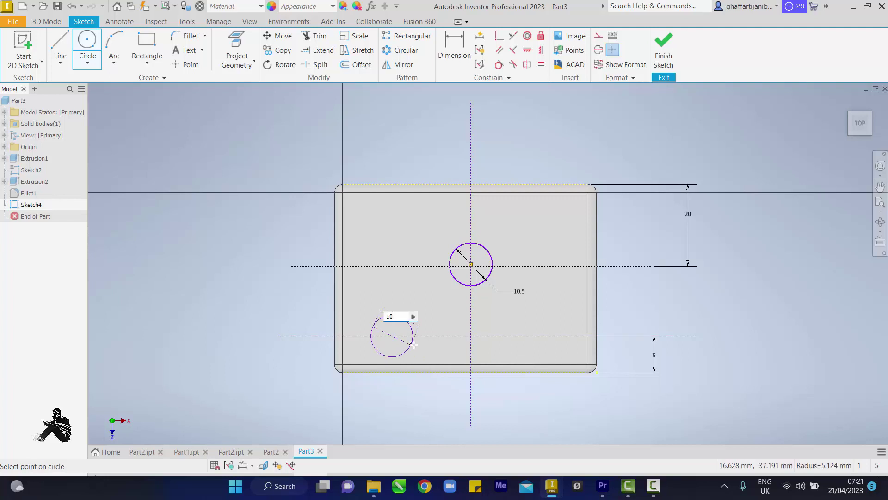
{"action": "type", "text": "000"}
{"action": "key", "text": "Return"}
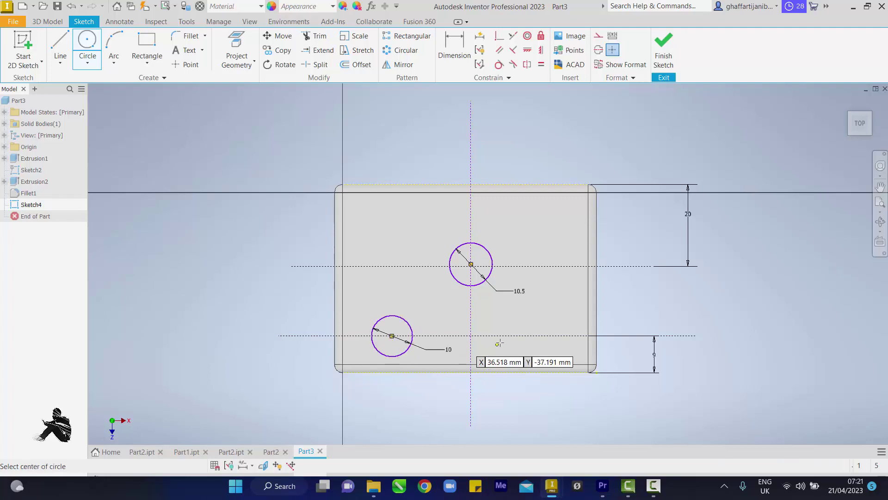
{"action": "left_click", "coordinate": [534, 337]}
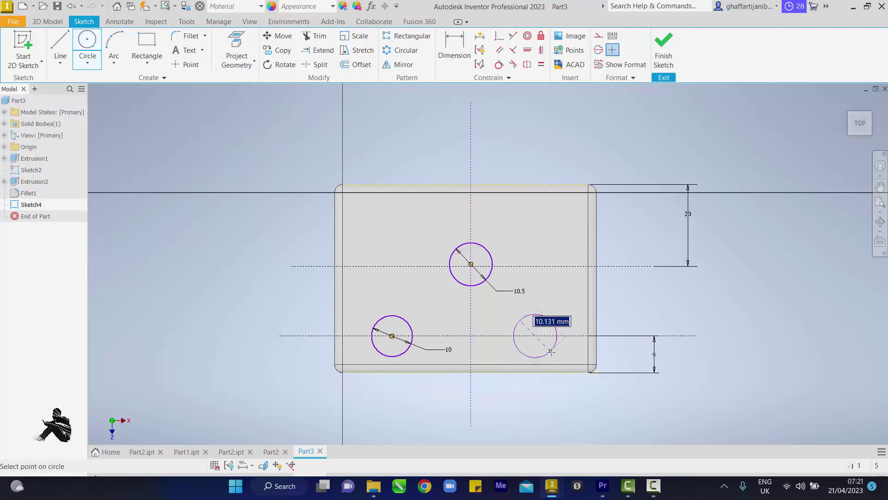
{"action": "type", "text": "1"}
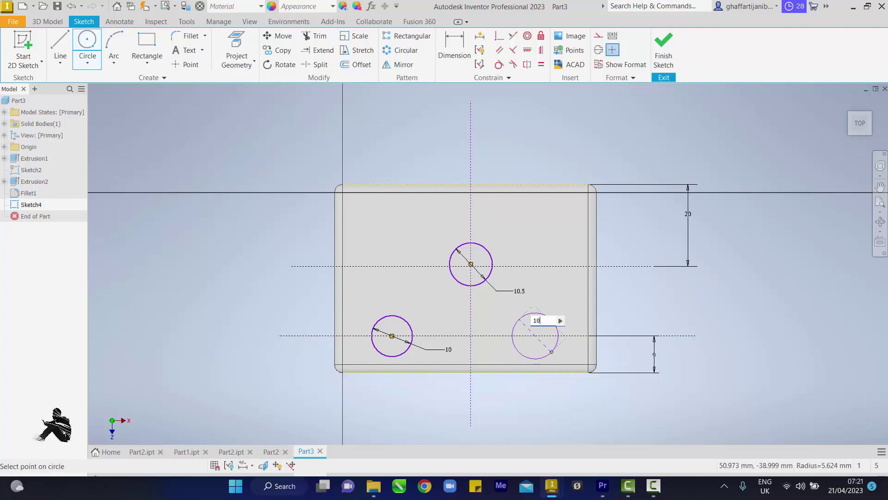
{"action": "type", "text": "000"}
{"action": "key", "text": "Return"}
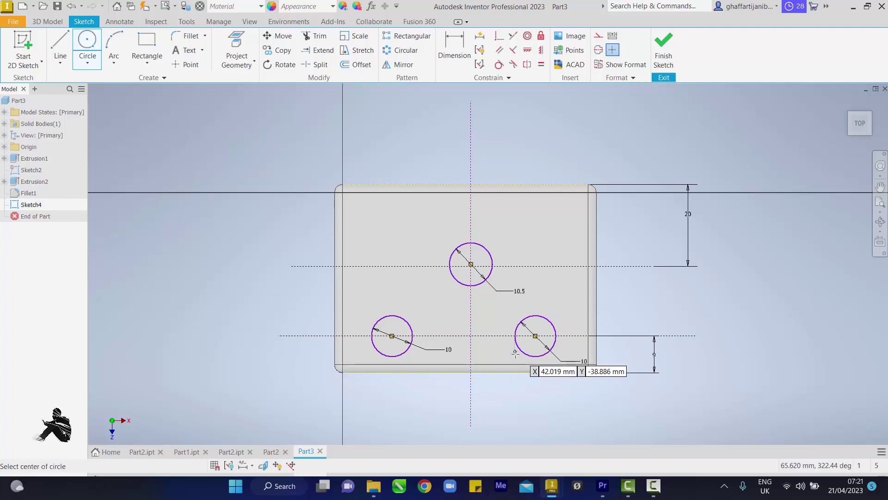
{"action": "right_click", "coordinate": [512, 403]}
{"action": "left_click", "coordinate": [537, 395]}
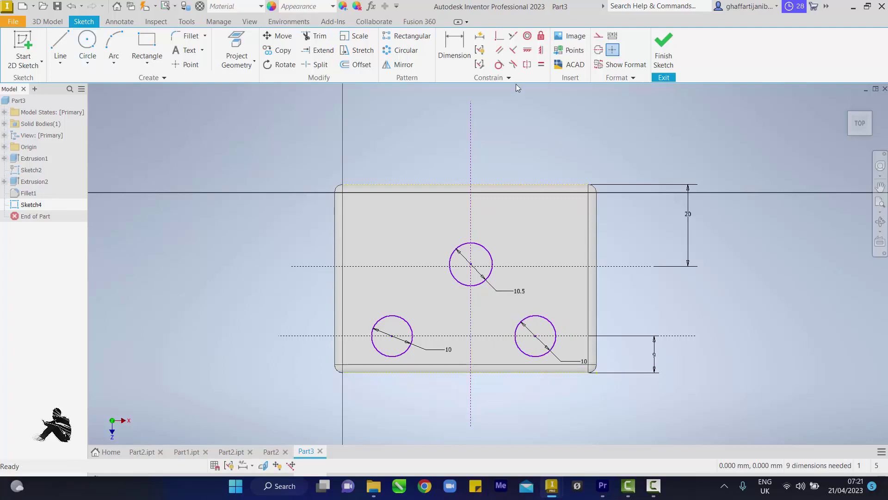
Step: Make the centres of the two 10 mm circles symmetric about the vertical construction line
{"action": "key", "text": "s"}
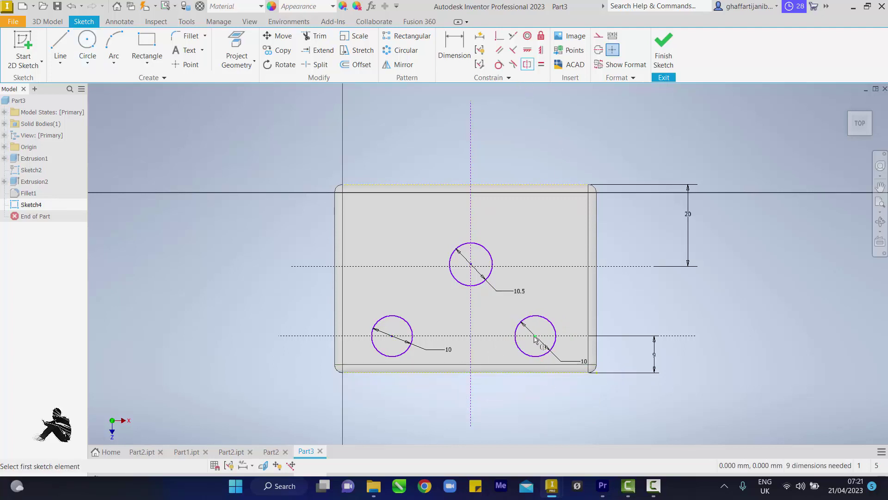
{"action": "left_click", "coordinate": [536, 340]}
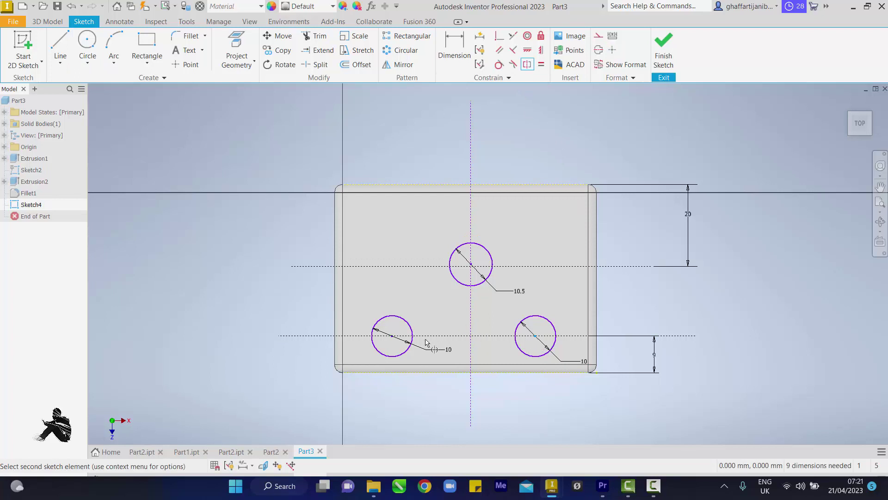
{"action": "left_click", "coordinate": [391, 338]}
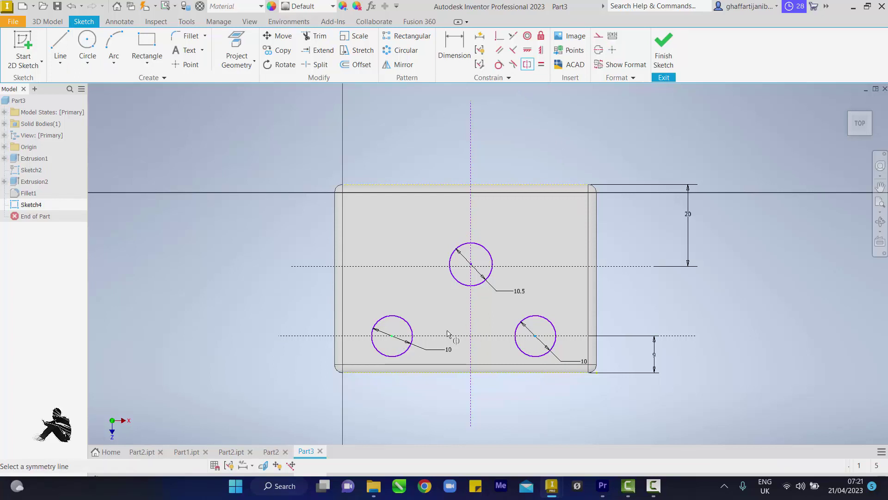
{"action": "left_click", "coordinate": [472, 323]}
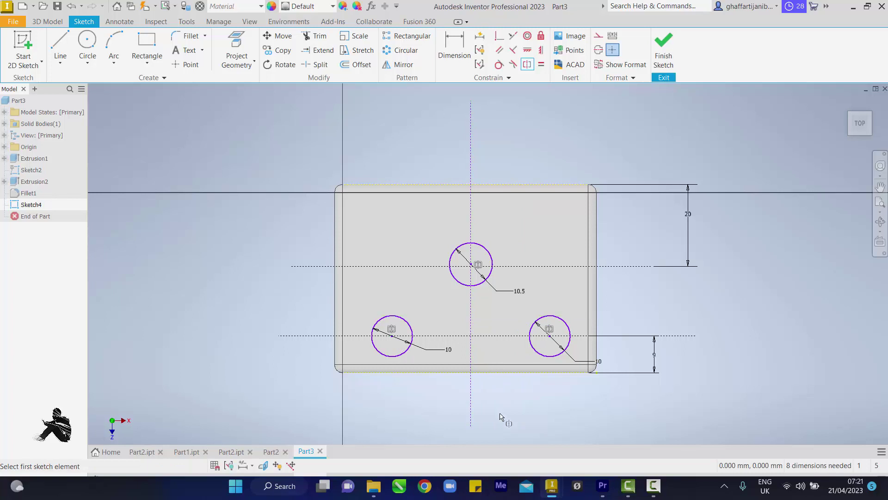
Step: Set the horizontal distance between the centres of the two 10 mm circles to 40 mm and finish the sketch
{"action": "left_click", "coordinate": [454, 55]}
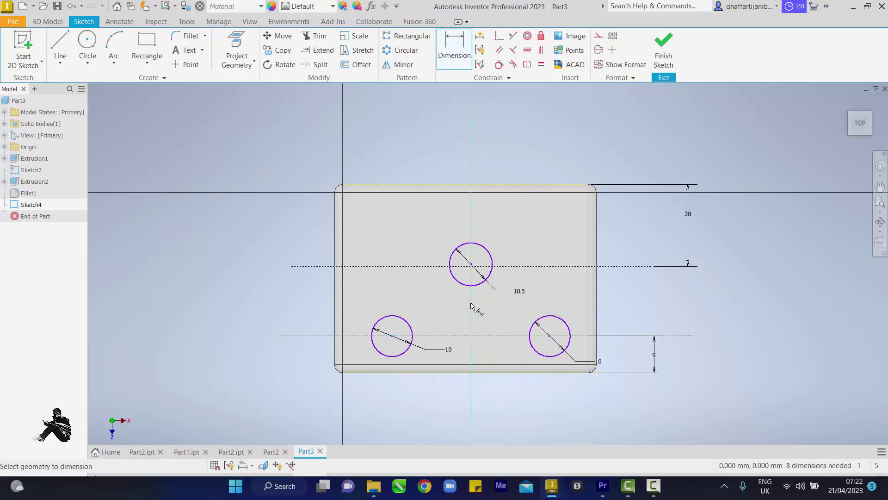
{"action": "left_click", "coordinate": [471, 305]}
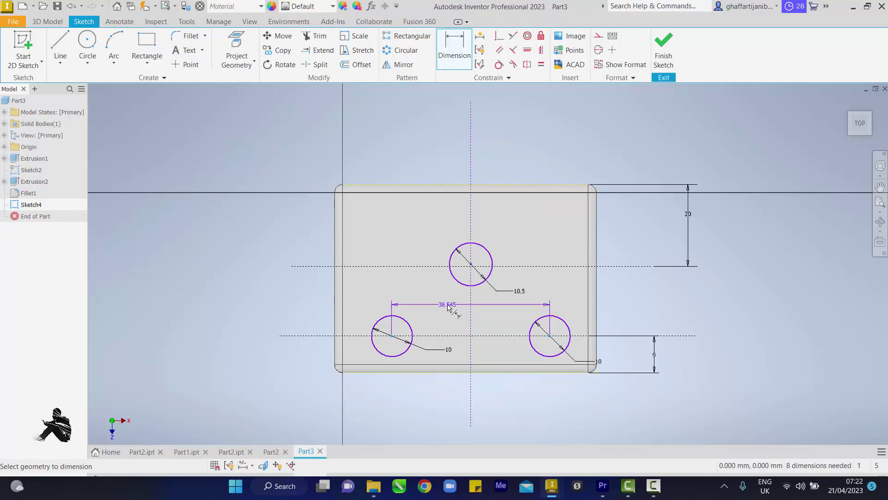
{"action": "left_click", "coordinate": [451, 305]}
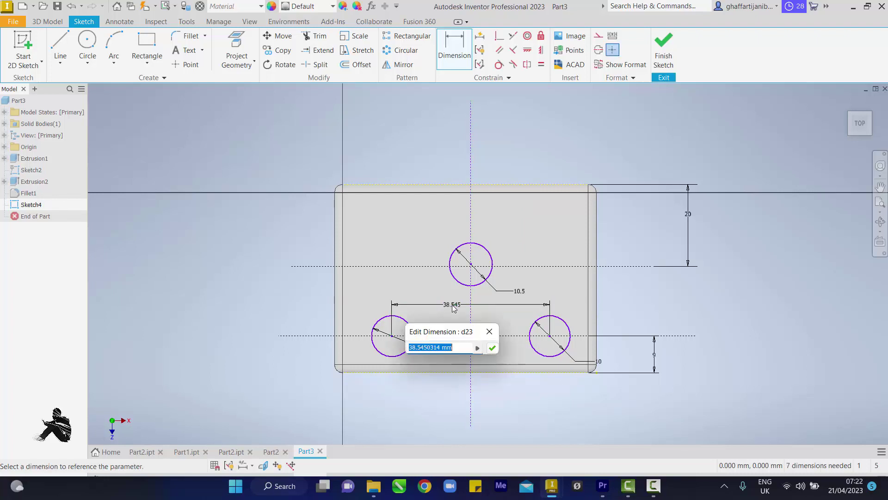
{"action": "left_click", "coordinate": [461, 348]}
{"action": "key", "text": "BackSpace"}
{"action": "key", "text": "BackSpace"}
{"action": "key", "text": "BackSpace"}
{"action": "key", "text": "BackSpace"}
{"action": "key", "text": "BackSpace"}
{"action": "key", "text": "BackSpace"}
{"action": "key", "text": "BackSpace"}
{"action": "key", "text": "BackSpace"}
{"action": "key", "text": "BackSpace"}
{"action": "key", "text": "BackSpace"}
{"action": "key", "text": "BackSpace"}
{"action": "key", "text": "BackSpace"}
{"action": "key", "text": "BackSpace"}
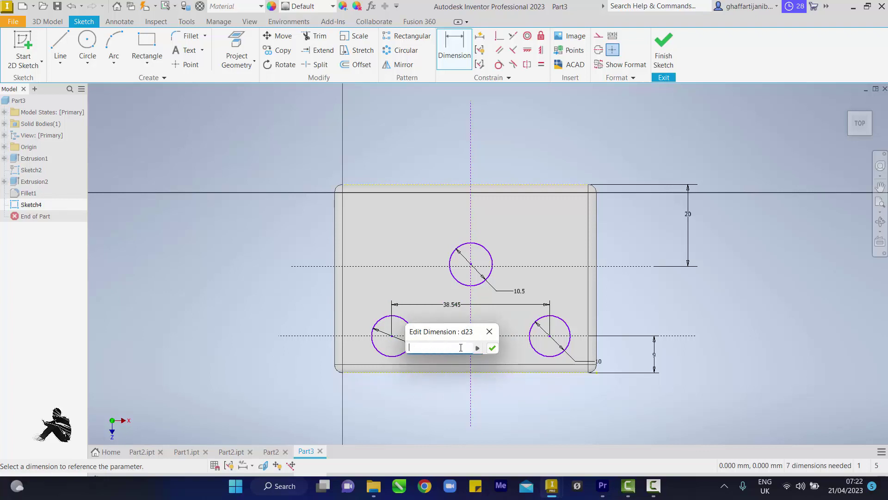
{"action": "type", "text": "40"}
{"action": "key", "text": "Return"}
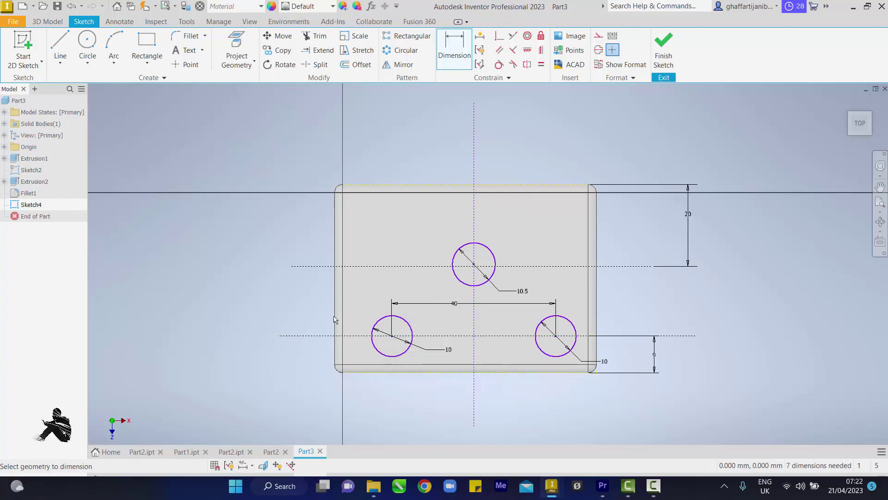
{"action": "right_click", "coordinate": [647, 316]}
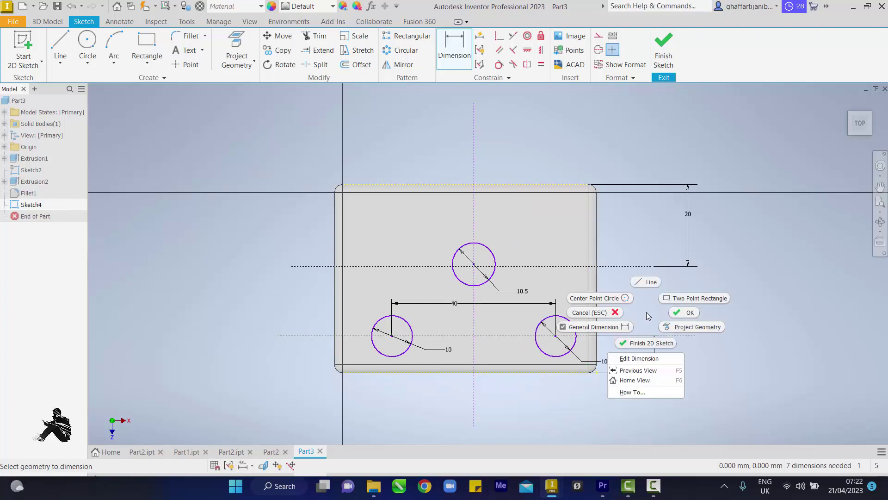
{"action": "left_click", "coordinate": [682, 313]}
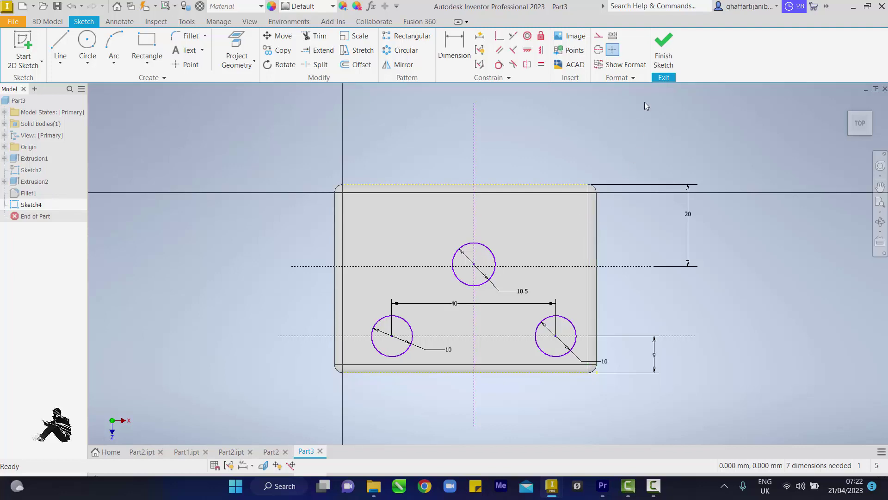
{"action": "left_click", "coordinate": [664, 55]}
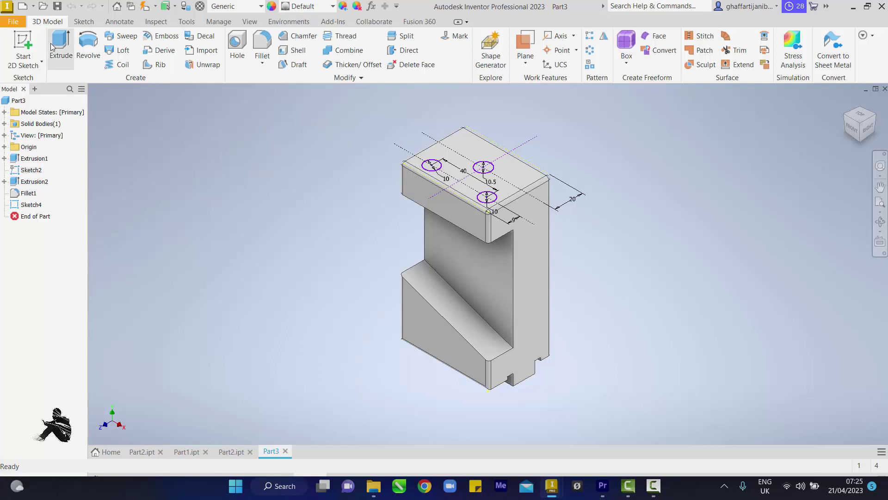
Step: Cut-extrude the two 10 mm circles 18 mm down into the block and apply it, keeping the Extrude command open
{"action": "left_click", "coordinate": [52, 45]}
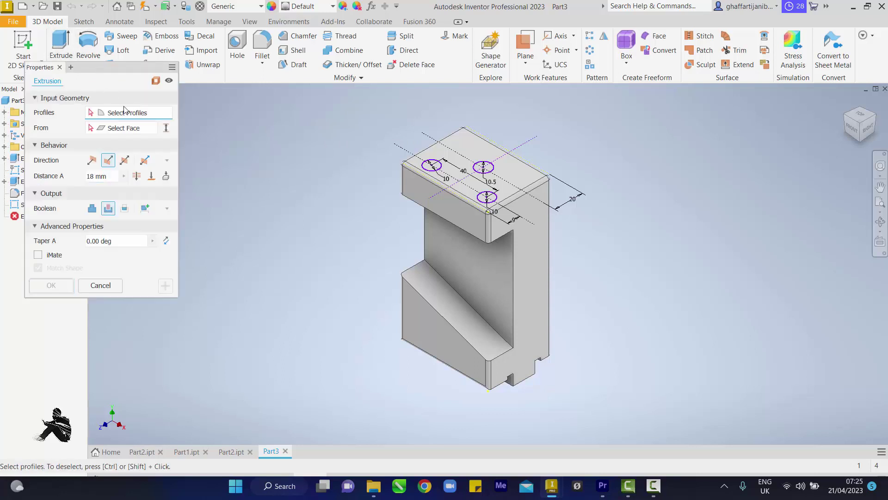
{"action": "left_click", "coordinate": [431, 169]}
{"action": "left_click", "coordinate": [484, 195]}
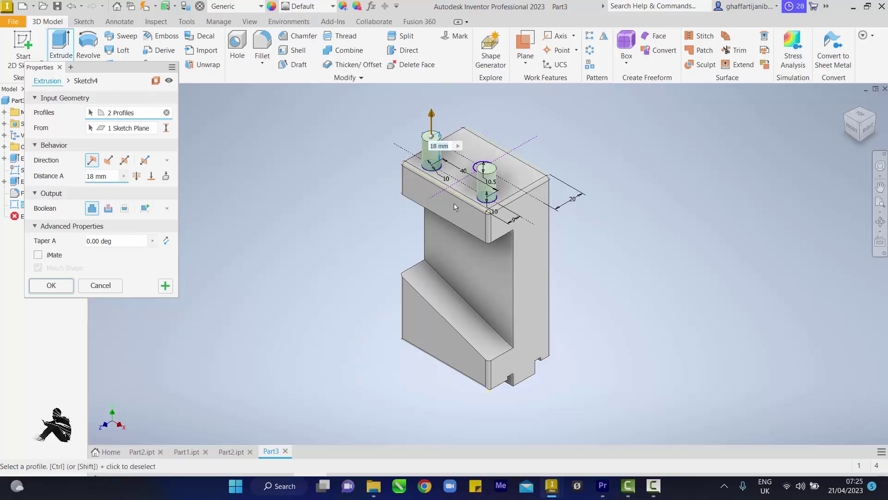
{"action": "left_click", "coordinate": [113, 207]}
{"action": "left_click", "coordinate": [109, 207]}
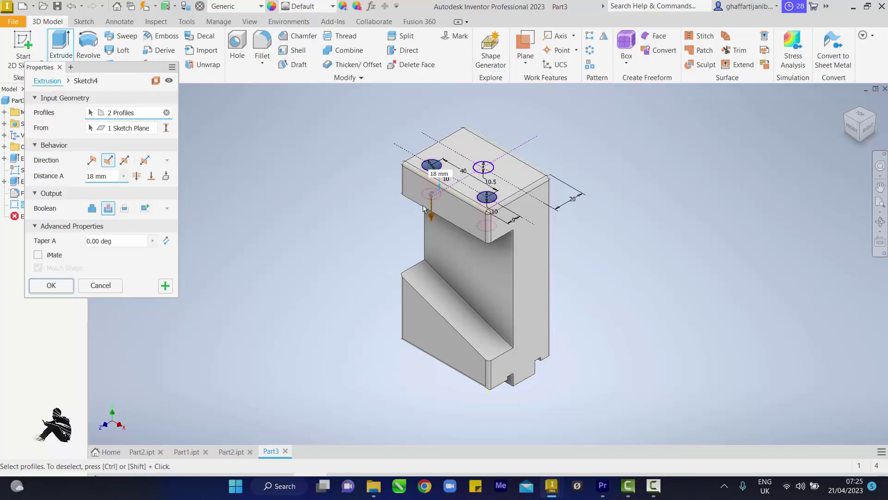
{"action": "left_click", "coordinate": [166, 287]}
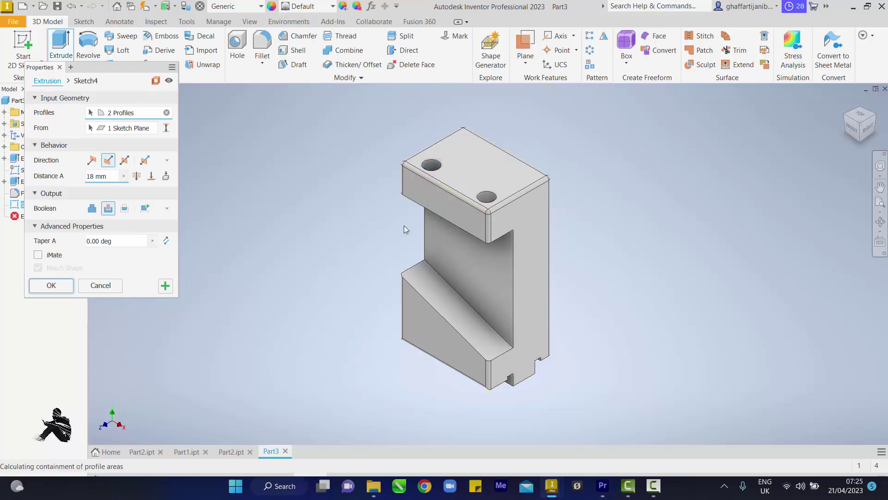
Step: Cut-extrude the 10.5 mm circle on the top face through all of the block
{"action": "left_click", "coordinate": [485, 167]}
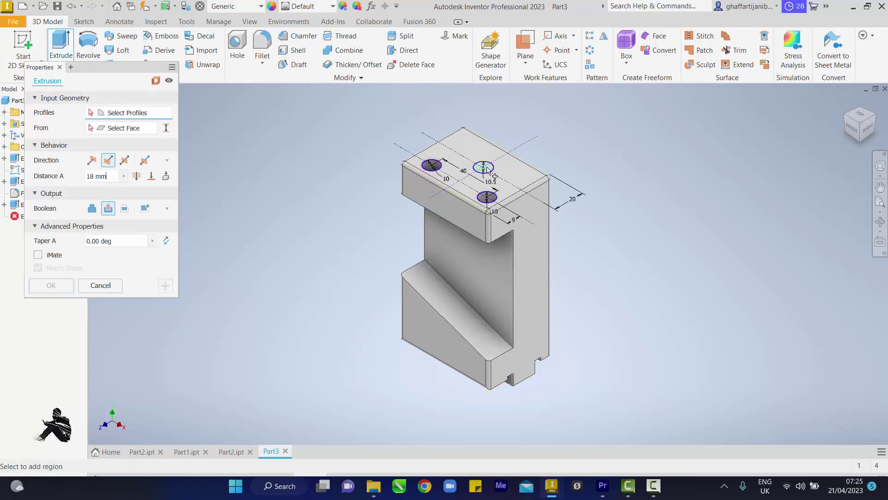
{"action": "left_click", "coordinate": [109, 208]}
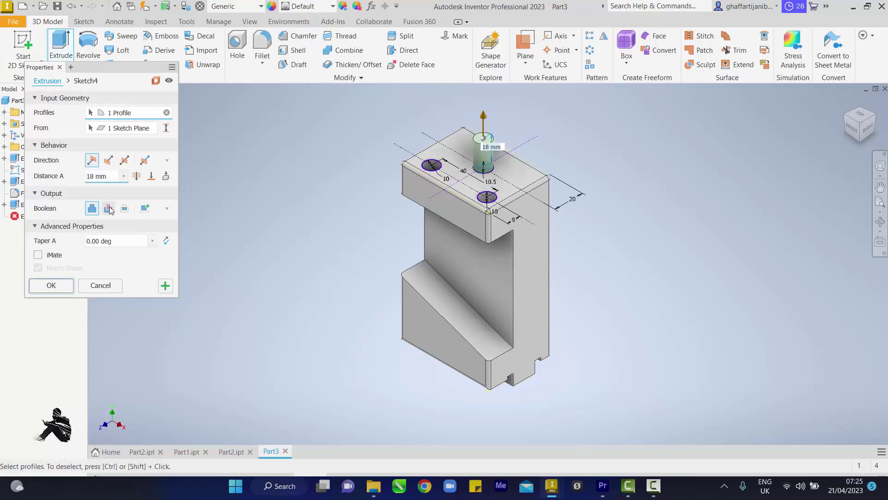
{"action": "left_click", "coordinate": [137, 176]}
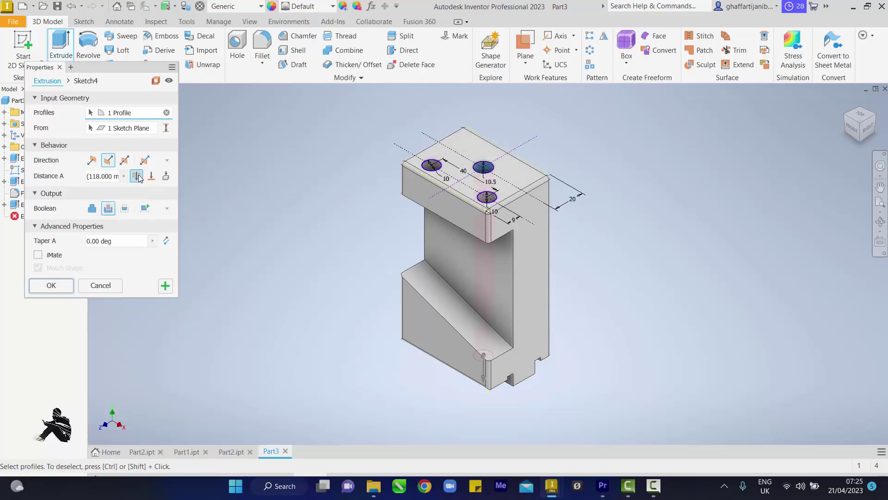
{"action": "left_click", "coordinate": [51, 286]}
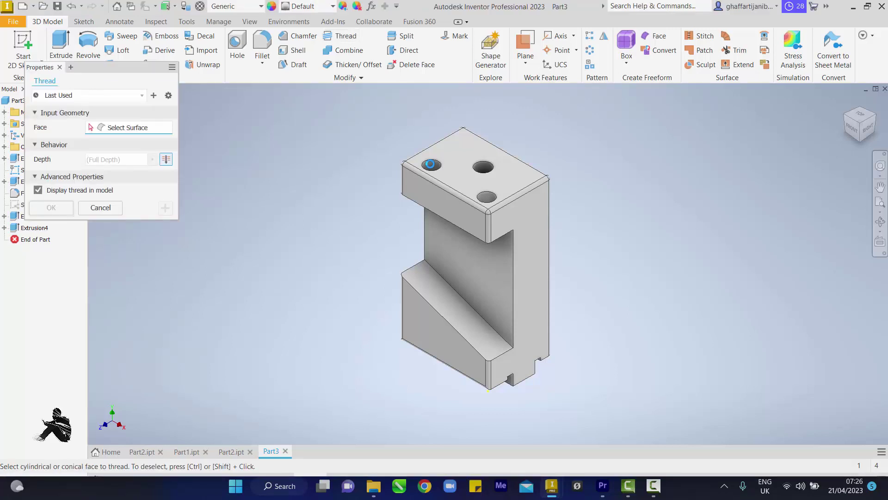
Step: Add full-depth M10x1.5 class 6H ANSI Metric M Profile threads to the two 10 mm holes, displayed in the model
{"action": "left_click", "coordinate": [432, 170]}
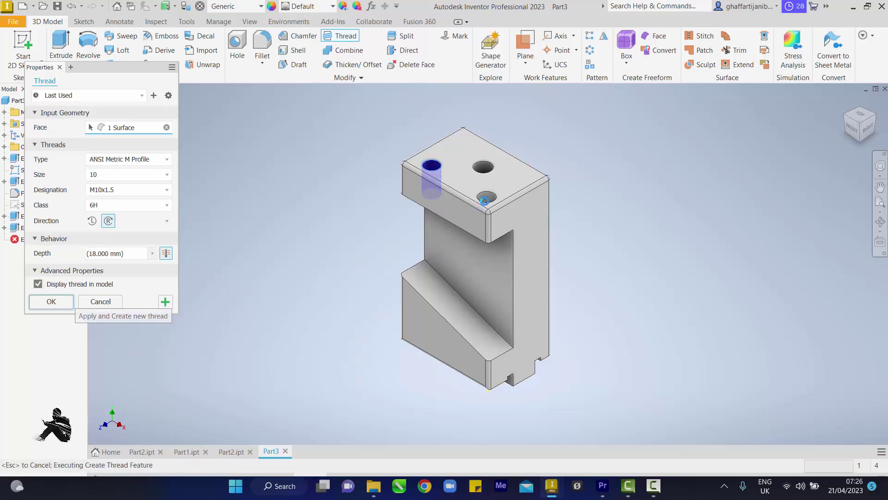
{"action": "left_click", "coordinate": [487, 204]}
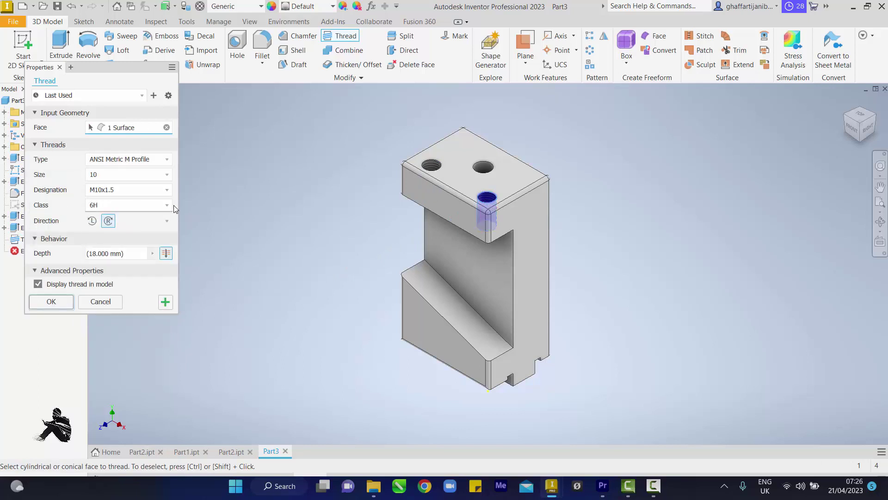
{"action": "left_click", "coordinate": [52, 301]}
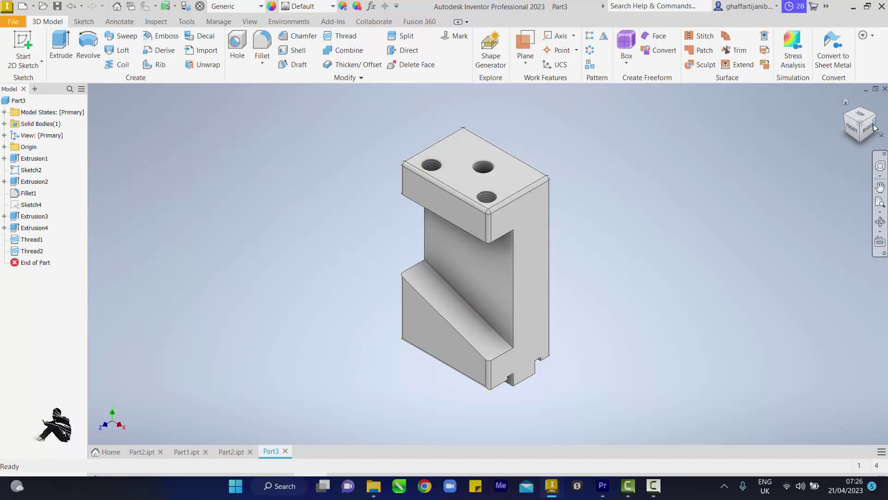
Step: Start a new sketch on the left side face of the block
{"action": "mouse_move", "coordinate": [867, 139]}
{"action": "left_mouse_down"}
{"action": "mouse_move", "coordinate": [860, 139]}
{"action": "mouse_move", "coordinate": [860, 185]}
{"action": "mouse_move", "coordinate": [856, 125]}
{"action": "mouse_move", "coordinate": [858, 143]}
{"action": "left_mouse_up"}
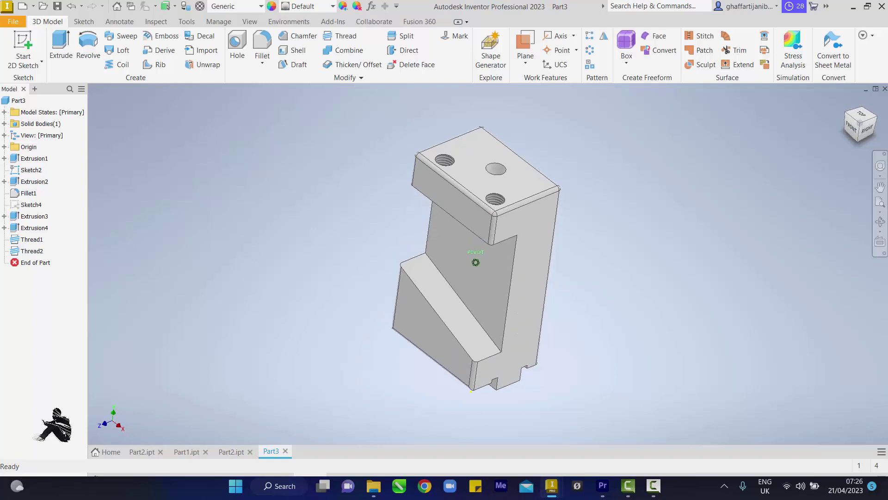
{"action": "left_click_drag", "start_coordinate": [858, 143], "coordinate": [859, 139]}
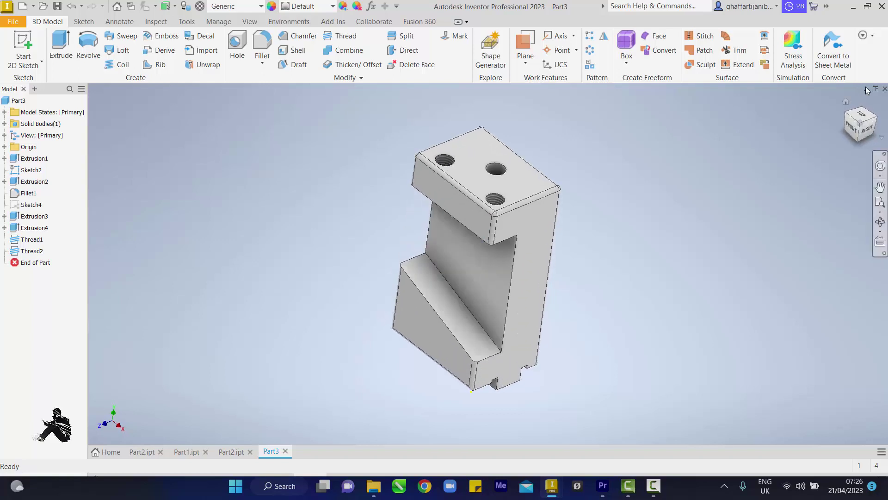
{"action": "left_click", "coordinate": [855, 128]}
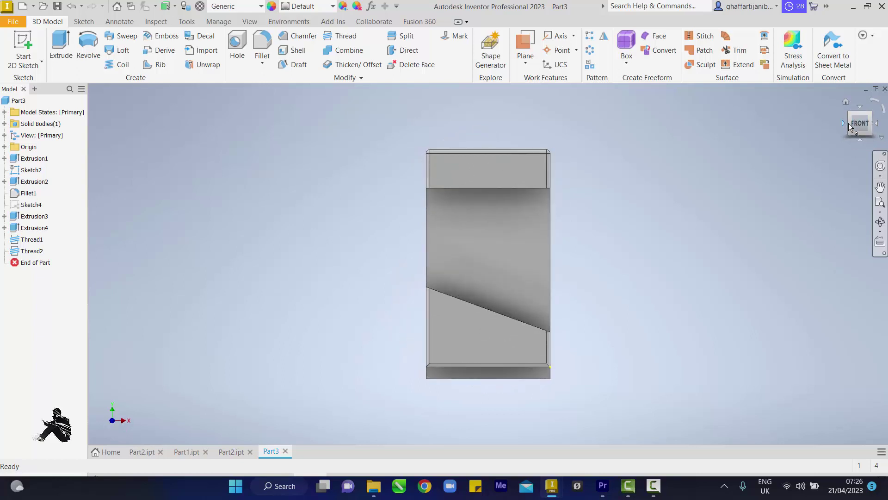
{"action": "left_click", "coordinate": [848, 123]}
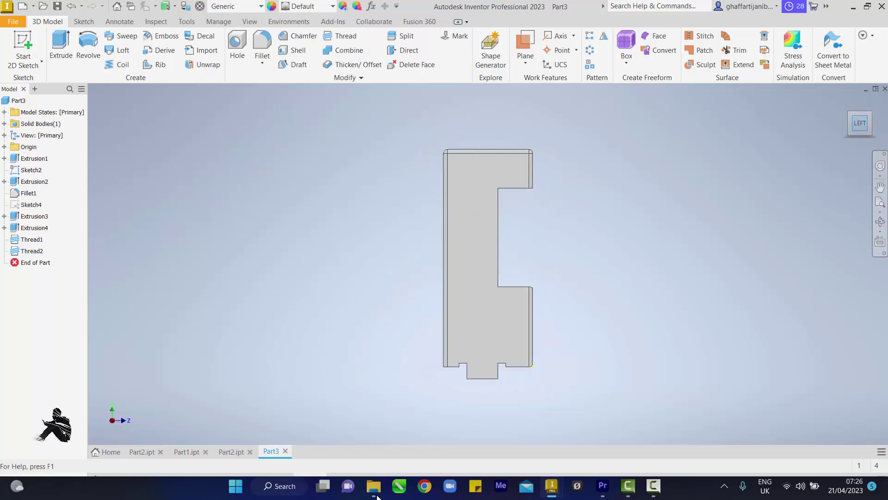
{"action": "left_click", "coordinate": [492, 350]}
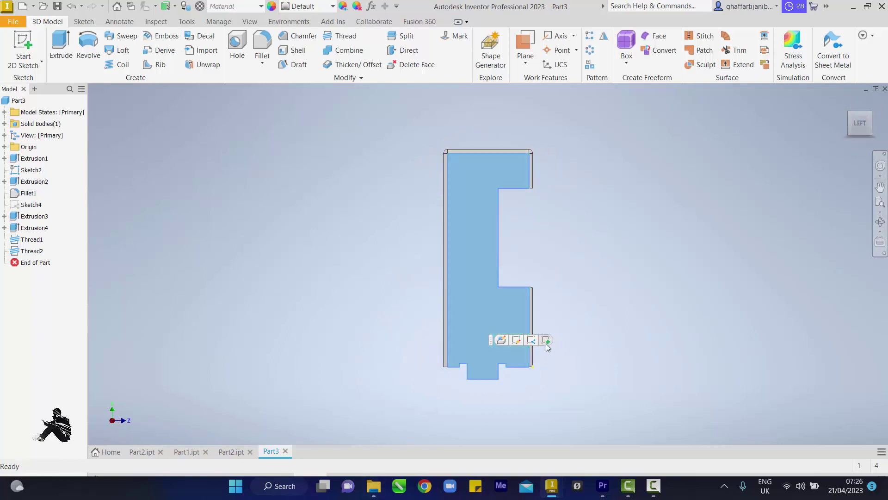
{"action": "left_click", "coordinate": [545, 341]}
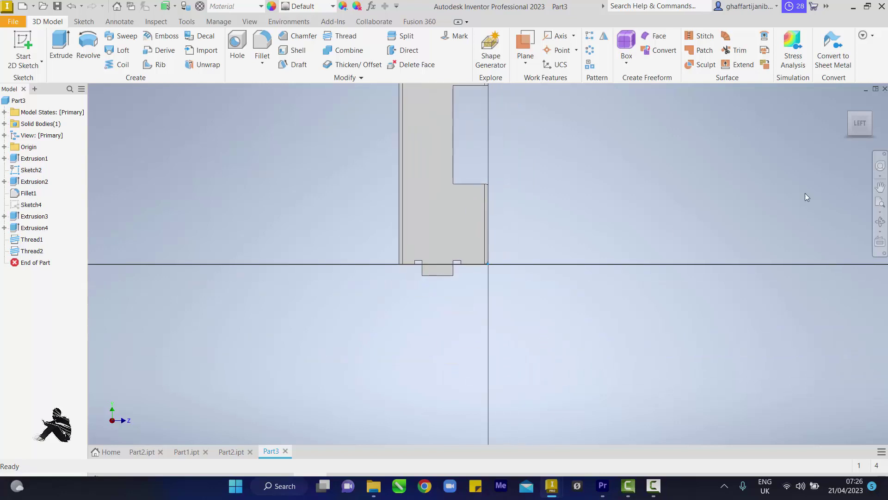
{"action": "left_click", "coordinate": [880, 202]}
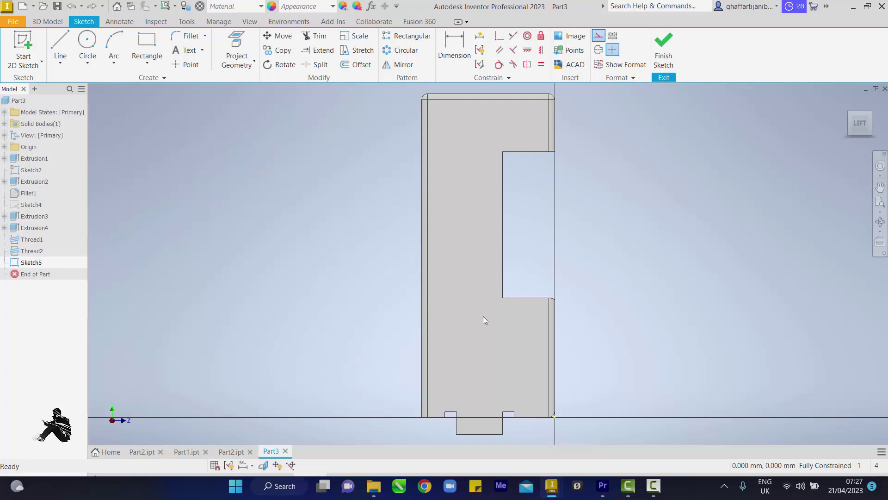
Step: Draw a horizontal construction line across the lower part of the side face, extending past its front edge
{"action": "left_click", "coordinate": [59, 44]}
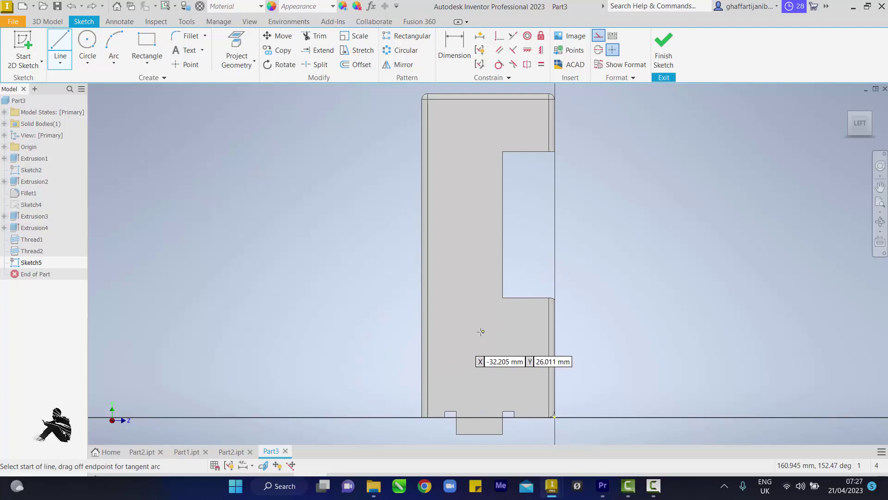
{"action": "left_click", "coordinate": [475, 330]}
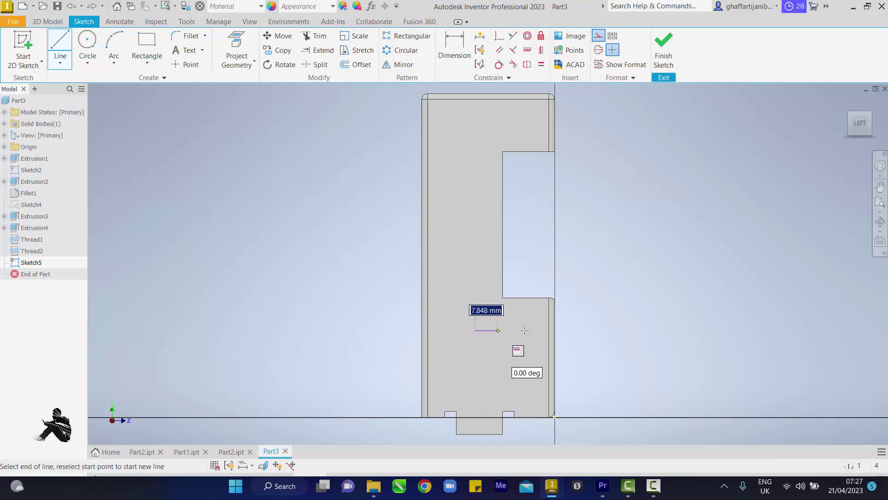
{"action": "left_click", "coordinate": [583, 331]}
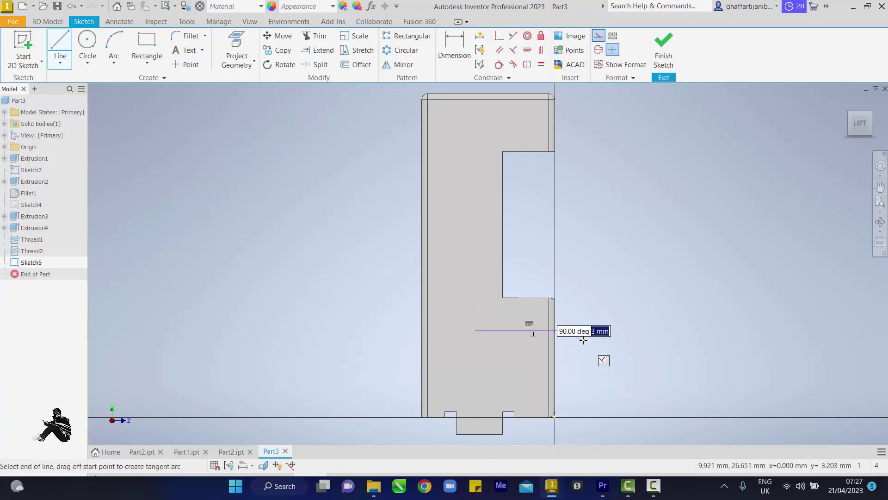
{"action": "right_click", "coordinate": [584, 346]}
{"action": "left_click", "coordinate": [611, 337]}
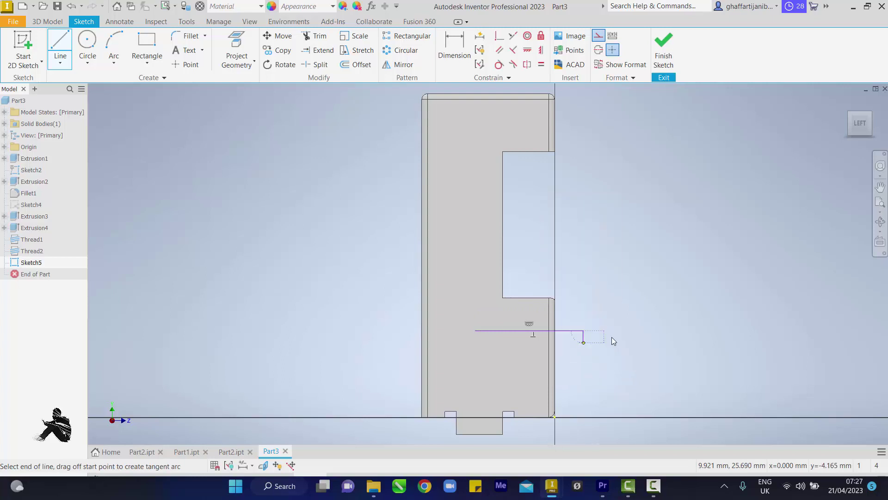
Step: Set the height of the horizontal construction line above the block's bottom edge to 30 mm
{"action": "left_click", "coordinate": [462, 58]}
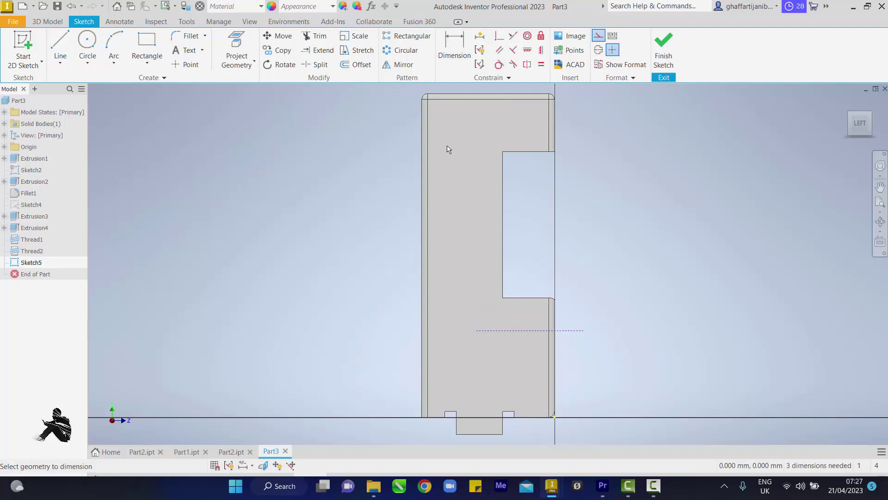
{"action": "left_click", "coordinate": [536, 418]}
{"action": "left_click", "coordinate": [530, 330]}
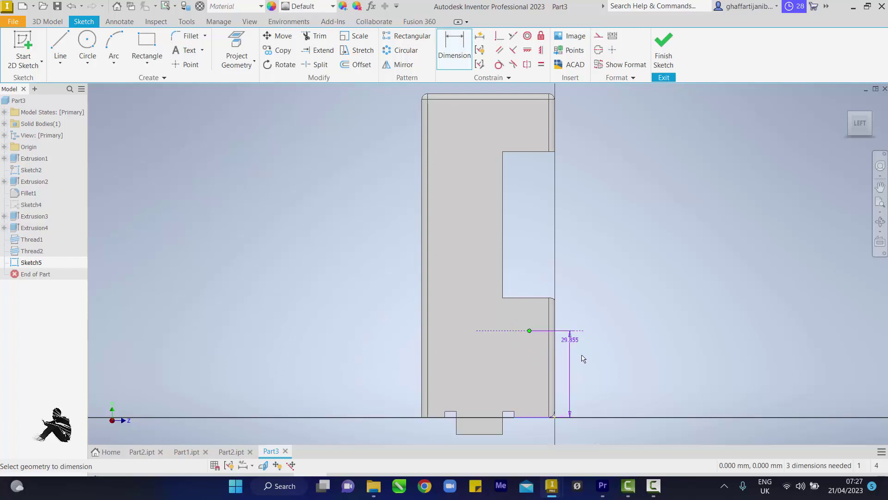
{"action": "left_click", "coordinate": [587, 368]}
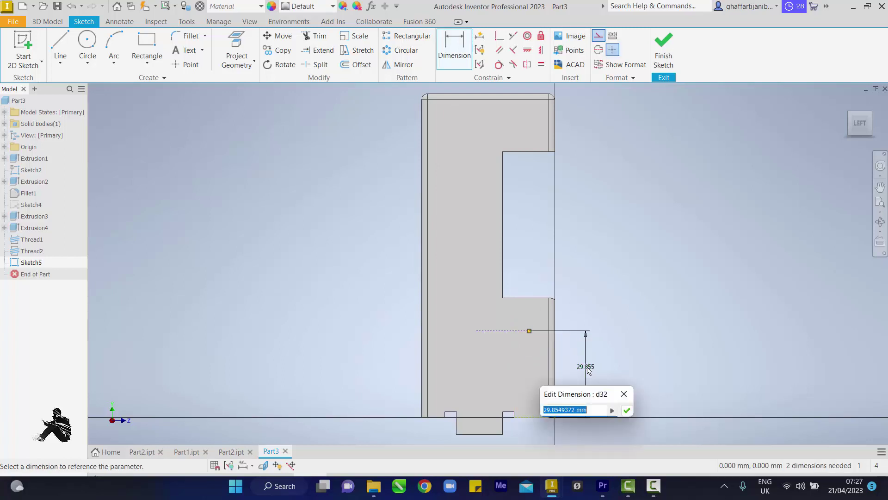
{"action": "type", "text": "30"}
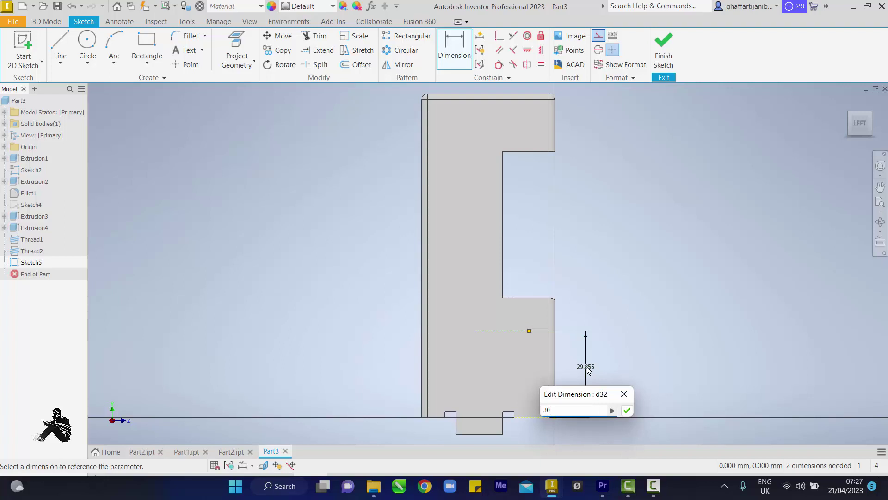
{"action": "key", "text": "Return"}
{"action": "key", "text": "Escape"}
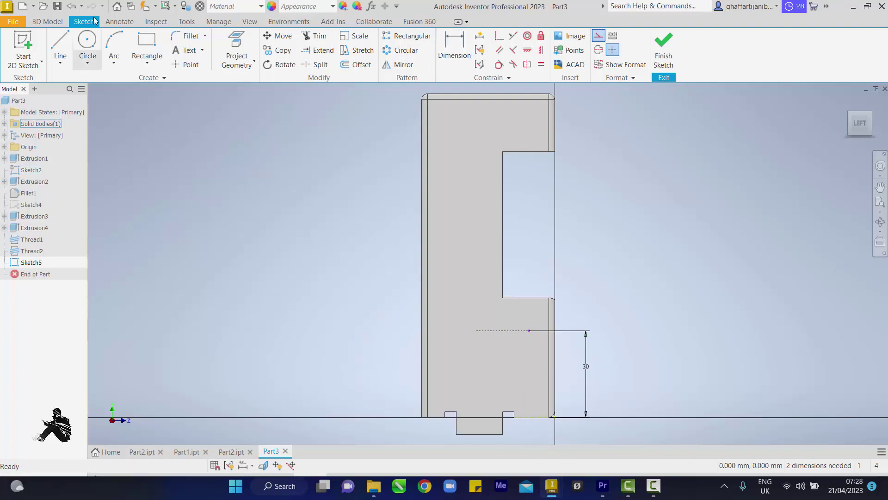
Step: Draw two concentric circles of 11 mm and 8 mm diameter centred on the horizontal construction line, below the notch
{"action": "left_click", "coordinate": [88, 40]}
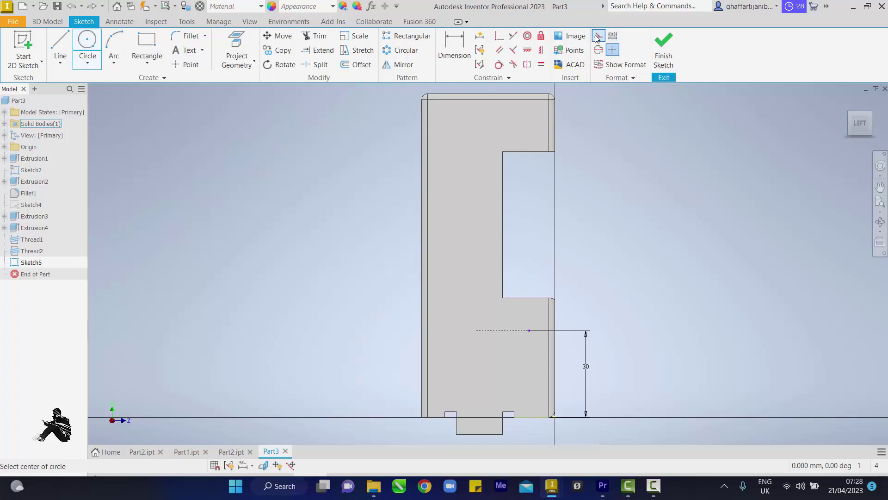
{"action": "left_click", "coordinate": [520, 330]}
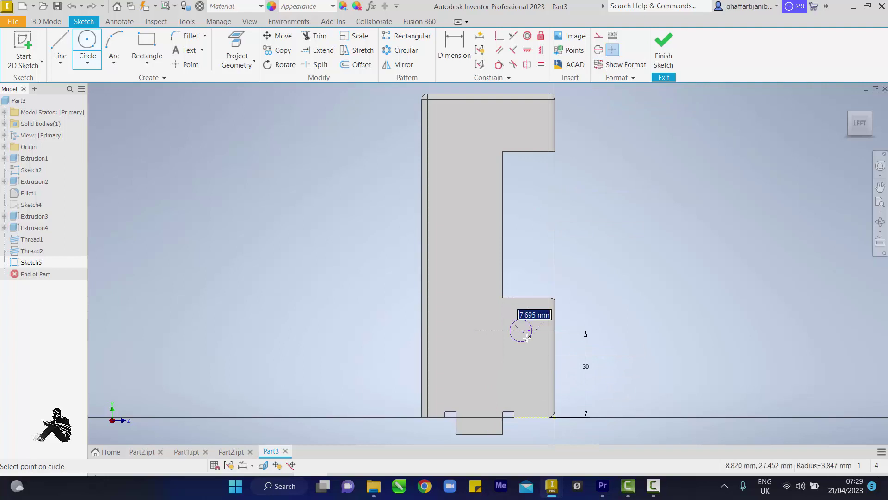
{"action": "type", "text": "11"}
{"action": "key", "text": "Tab"}
{"action": "key", "text": "Return"}
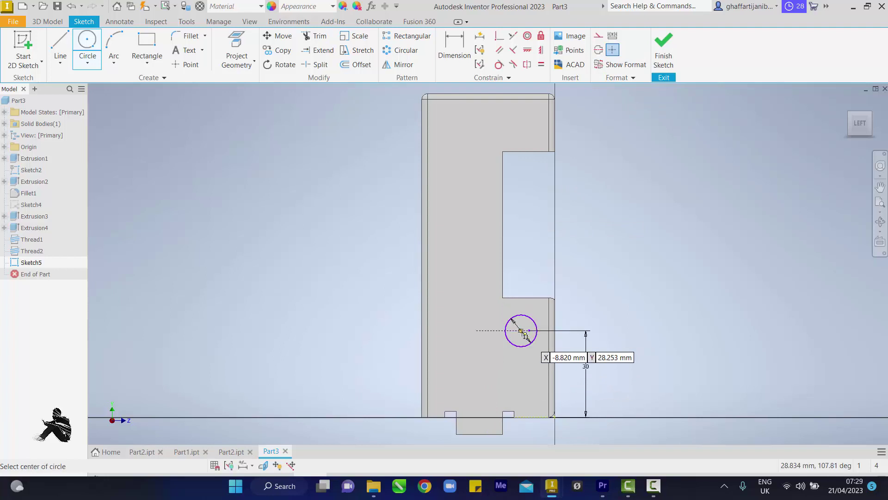
{"action": "left_click", "coordinate": [521, 331]}
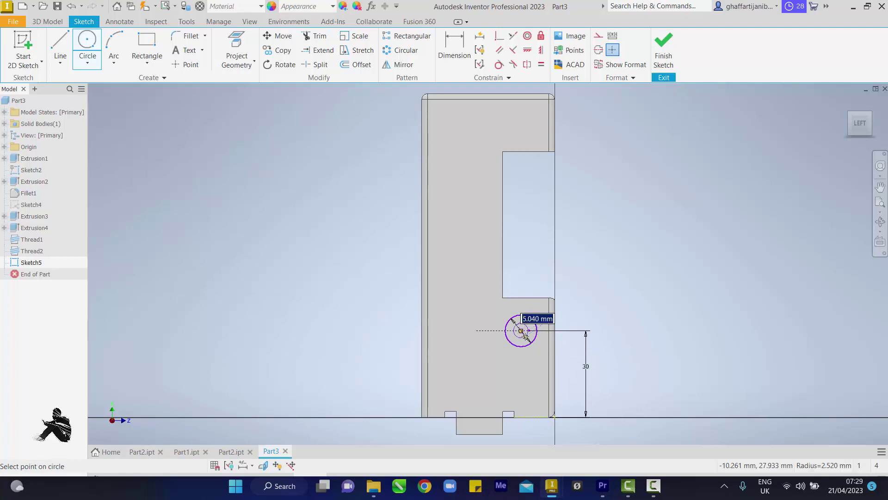
{"action": "type", "text": "8"}
{"action": "key", "text": "Tab"}
{"action": "key", "text": "Return"}
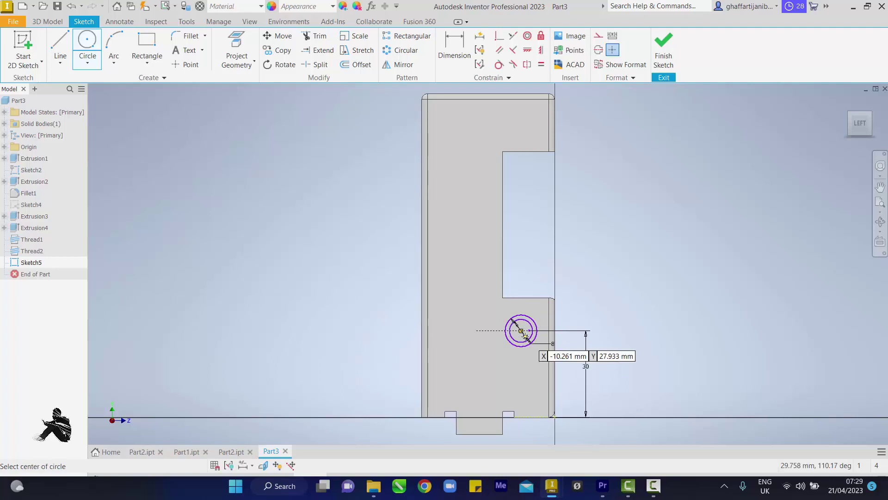
{"action": "right_click", "coordinate": [685, 129]}
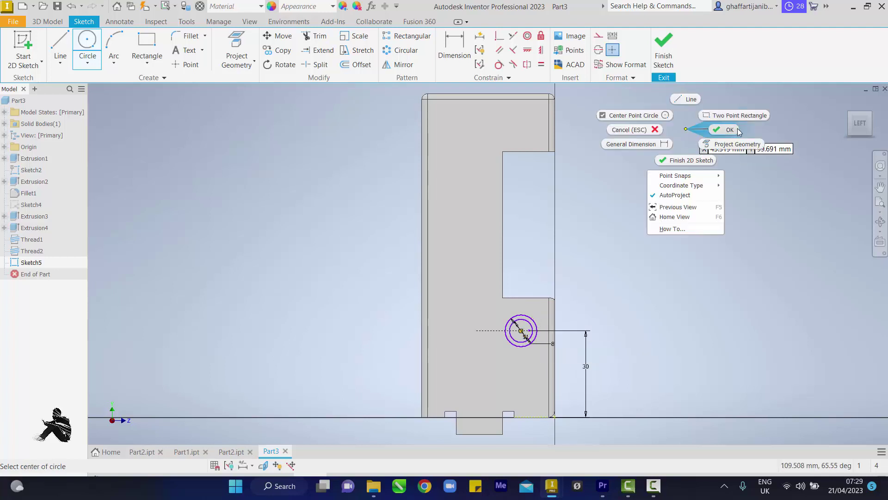
{"action": "left_click", "coordinate": [717, 129]}
Step: Set the horizontal distance from the concentric circles' centre to the block's front edge to 9 mm and finish the sketch
{"action": "left_click", "coordinate": [456, 44]}
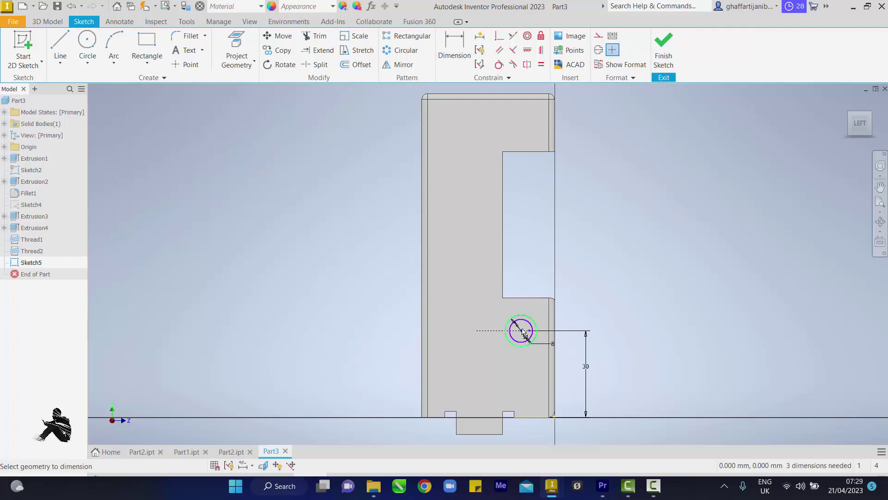
{"action": "left_click", "coordinate": [555, 326]}
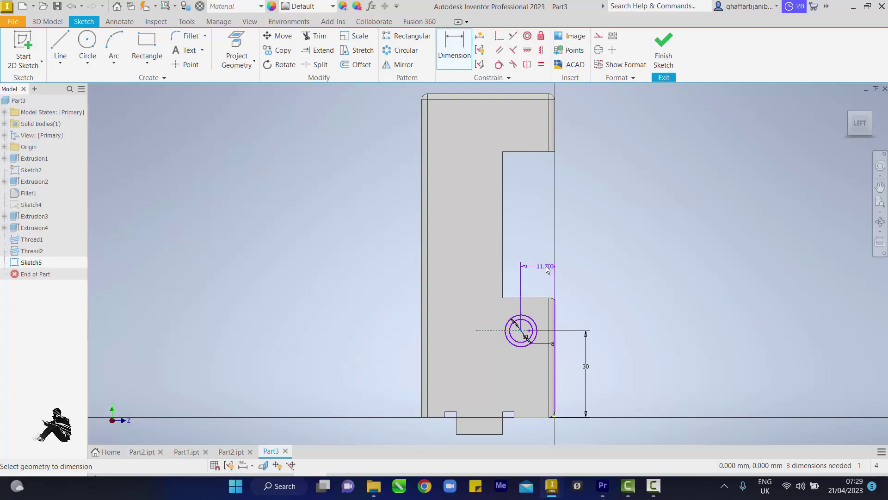
{"action": "left_click", "coordinate": [548, 269]}
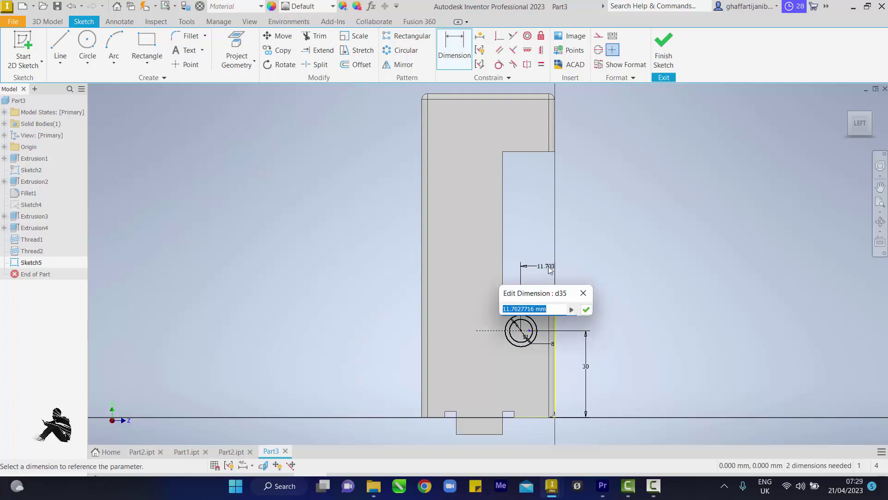
{"action": "type", "text": "9"}
{"action": "key", "text": "Return"}
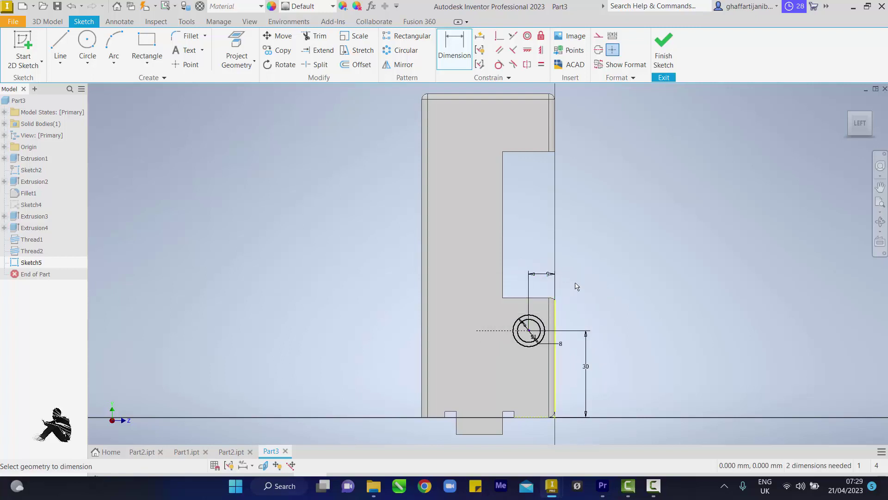
{"action": "right_click", "coordinate": [575, 283]}
{"action": "left_click", "coordinate": [618, 283]}
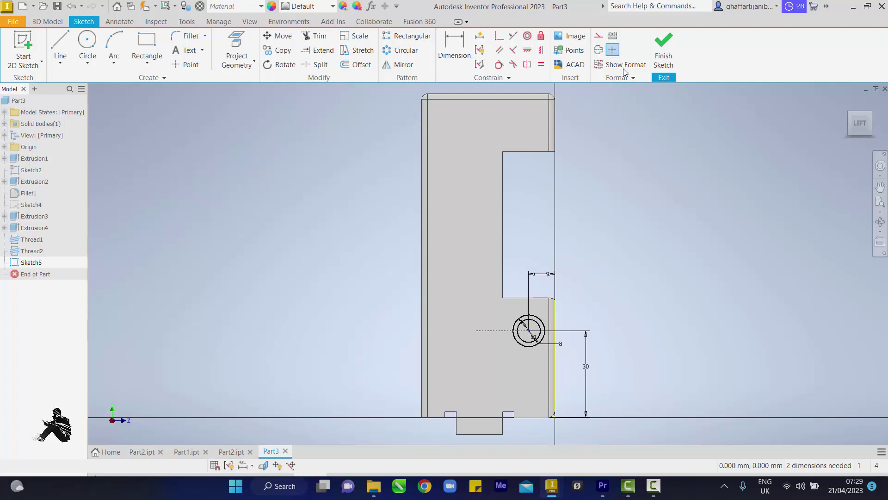
{"action": "left_click", "coordinate": [663, 51]}
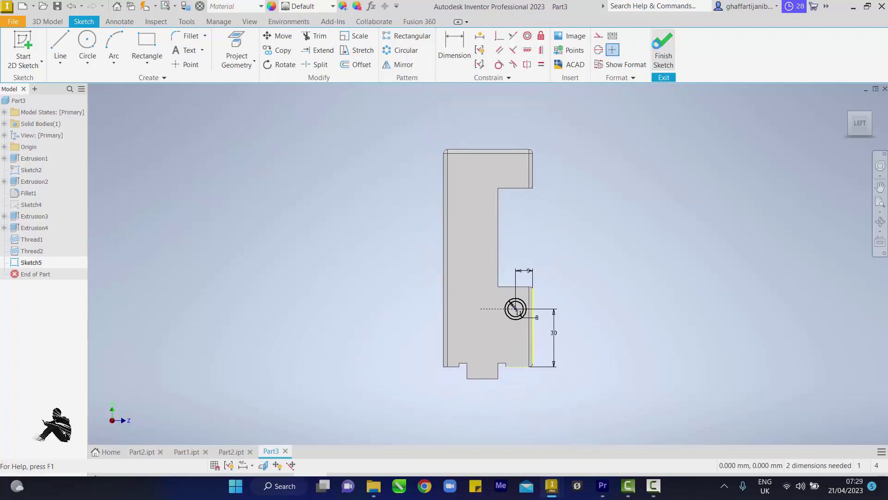
Step: Extrude the inner 8 mm circle on the side face as a cut through the whole block
{"action": "left_click", "coordinate": [63, 44]}
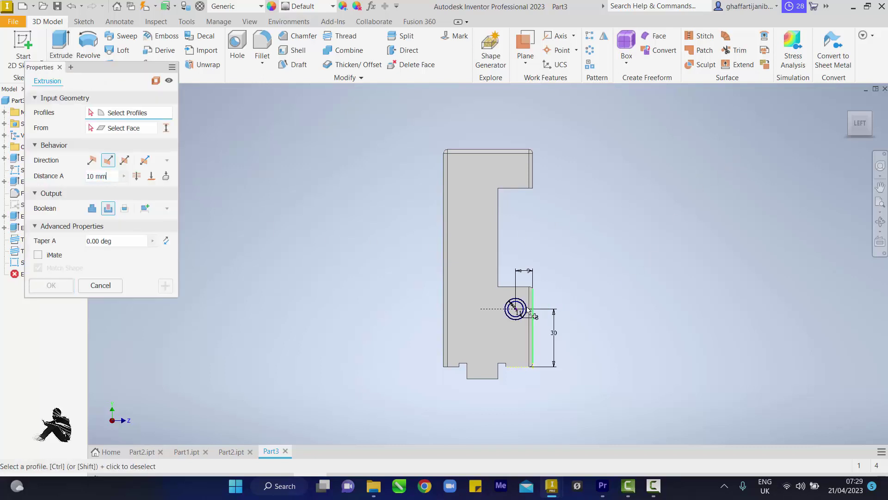
{"action": "scroll", "coordinate": [525, 310], "scroll_direction": "down", "scroll_amount": 5}
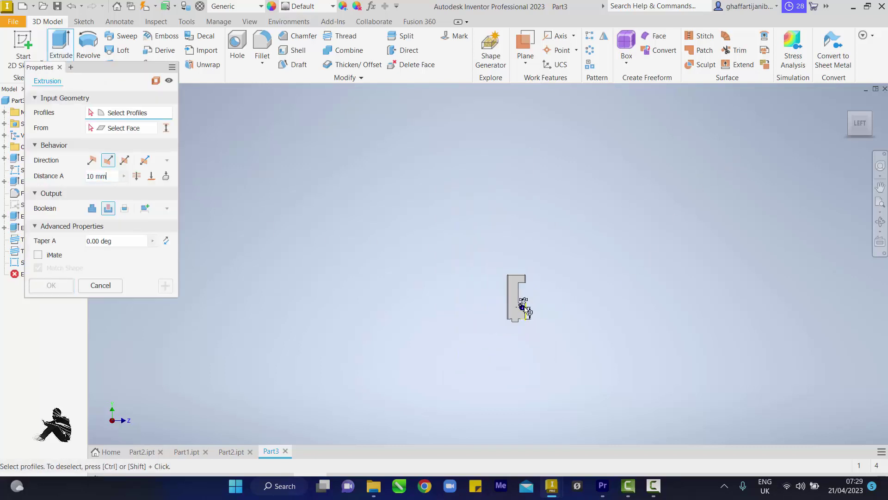
{"action": "scroll", "coordinate": [522, 307], "scroll_direction": "up", "scroll_amount": 8}
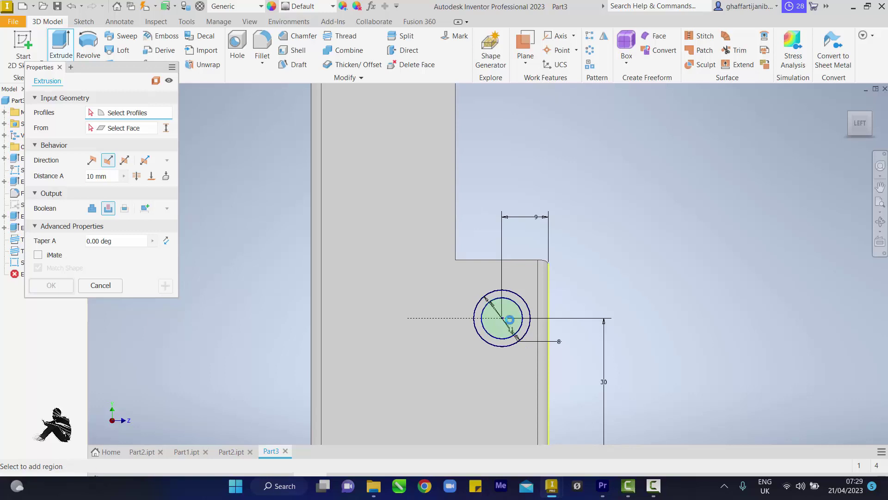
{"action": "left_click", "coordinate": [511, 323]}
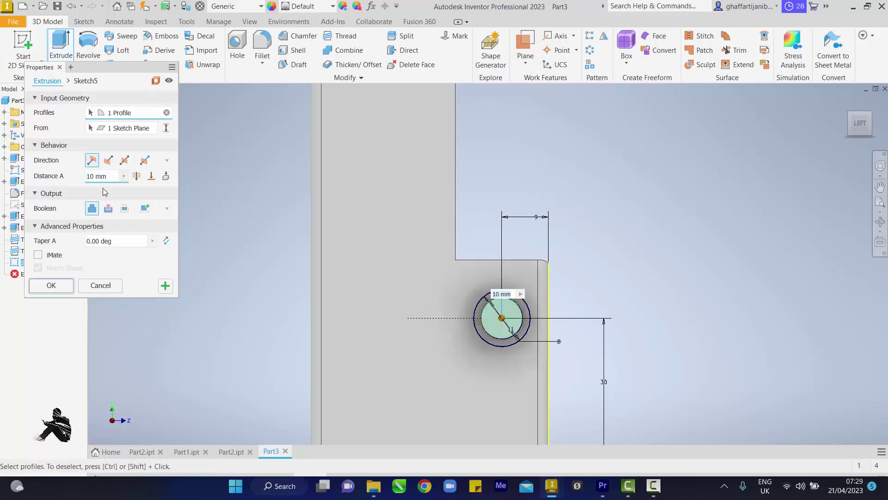
{"action": "left_click", "coordinate": [108, 208]}
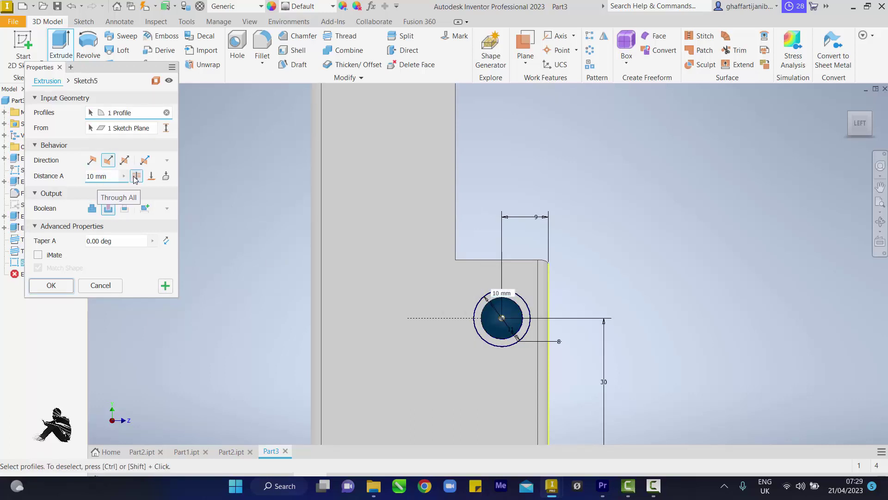
{"action": "left_click", "coordinate": [136, 177]}
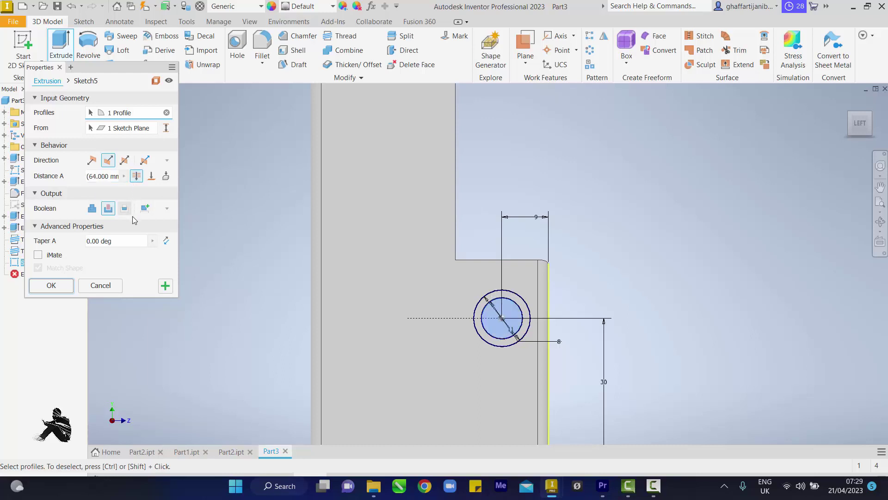
{"action": "left_click", "coordinate": [165, 286]}
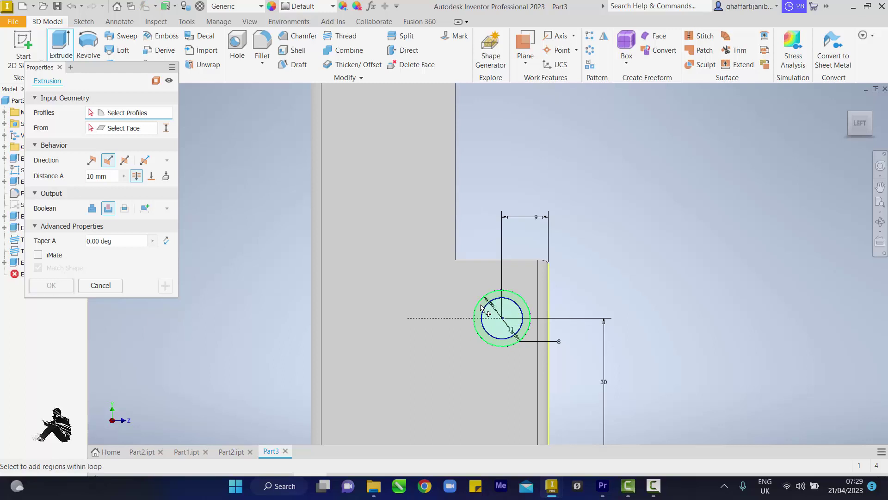
Step: Extrude the ring between the 8 mm and 11 mm circles as a 6 mm deep cut to form the counterbore
{"action": "scroll", "coordinate": [482, 307], "scroll_direction": "down", "scroll_amount": 10}
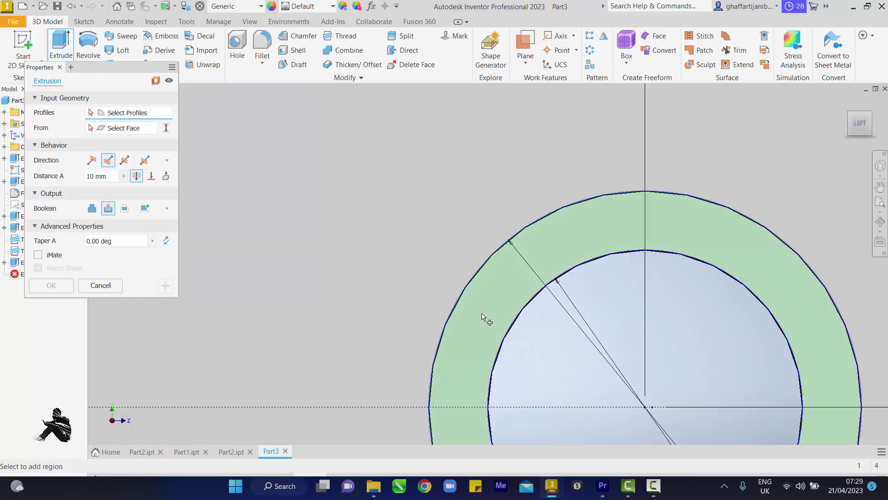
{"action": "left_click", "coordinate": [483, 314]}
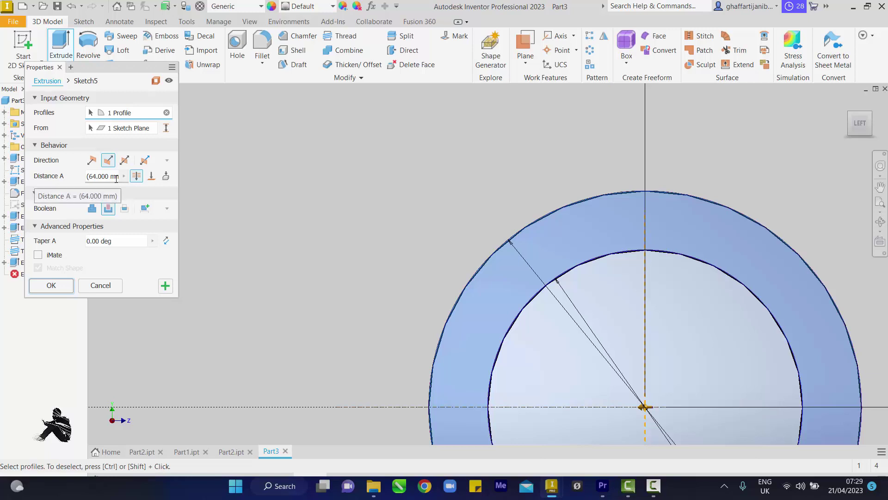
{"action": "left_click", "coordinate": [117, 181]}
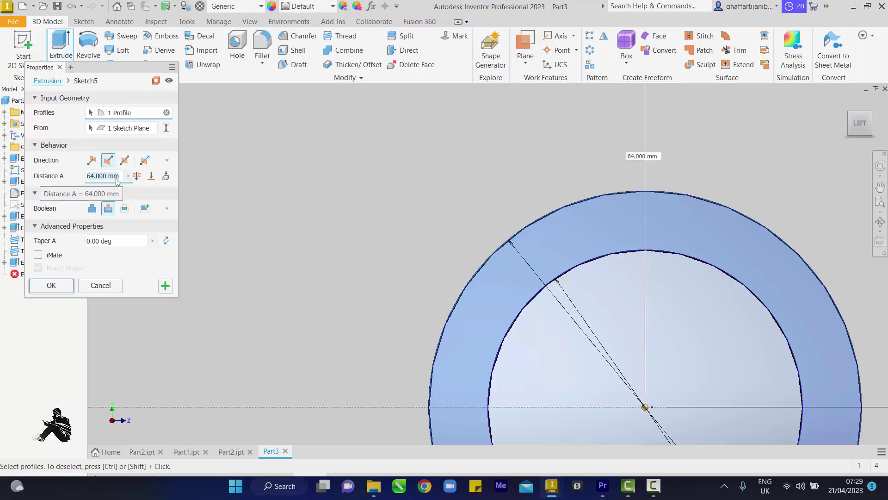
{"action": "type", "text": "6"}
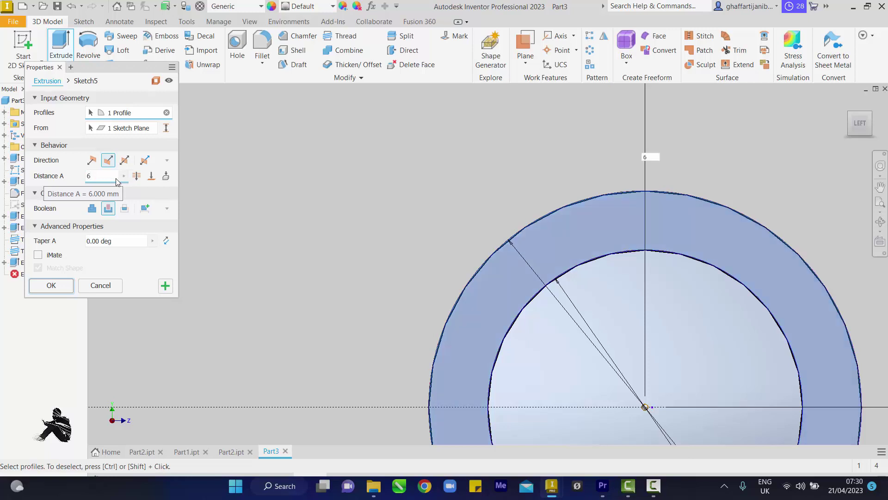
{"action": "key", "text": "Return"}
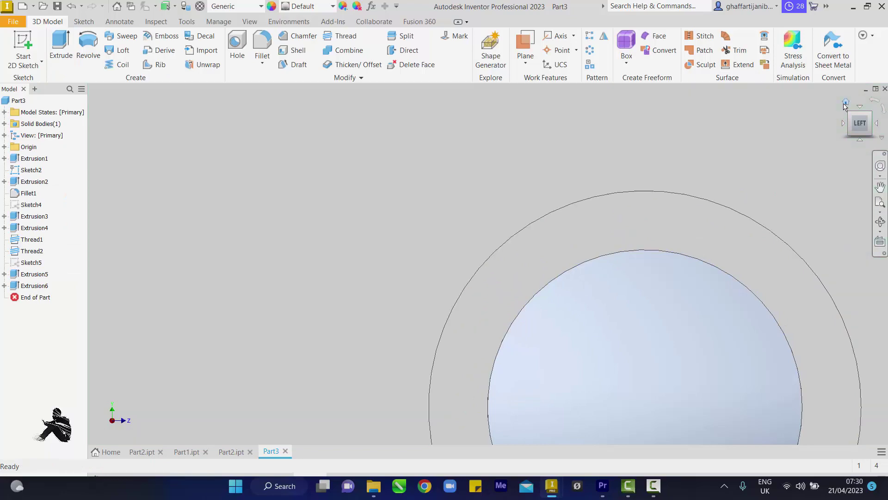
{"action": "left_click", "coordinate": [845, 103]}
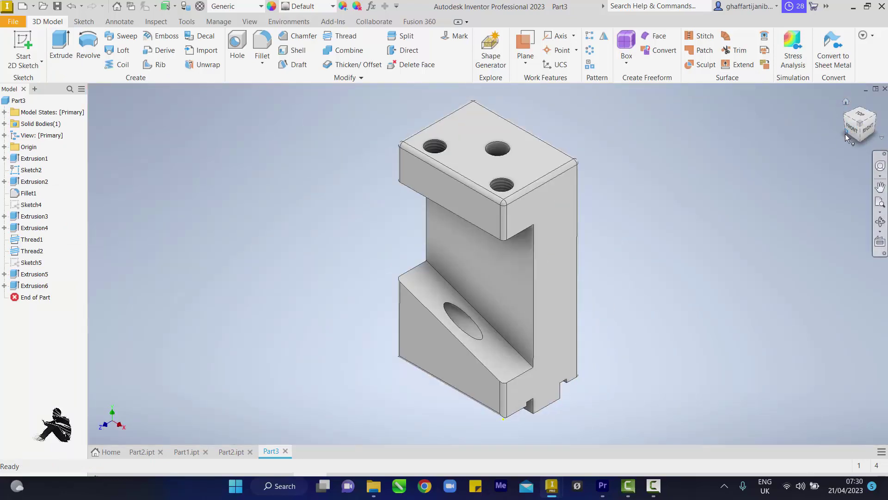
{"action": "left_click", "coordinate": [845, 134]}
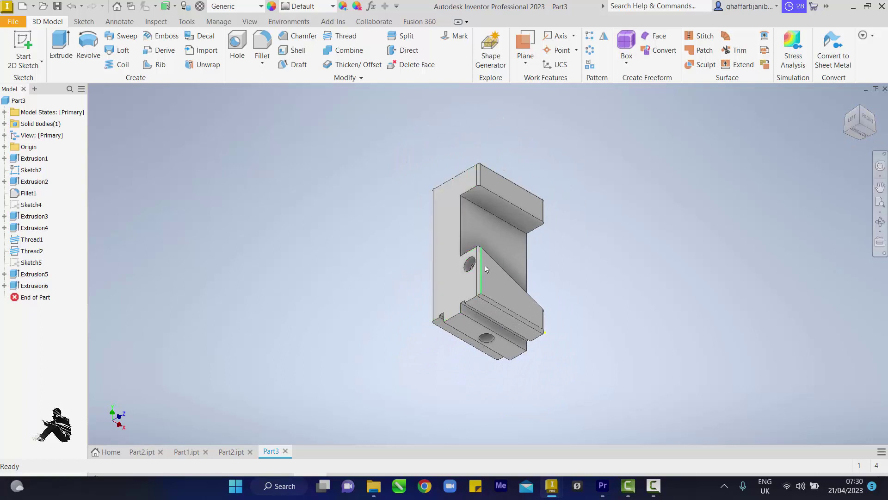
{"action": "mouse_move", "coordinate": [855, 133]}
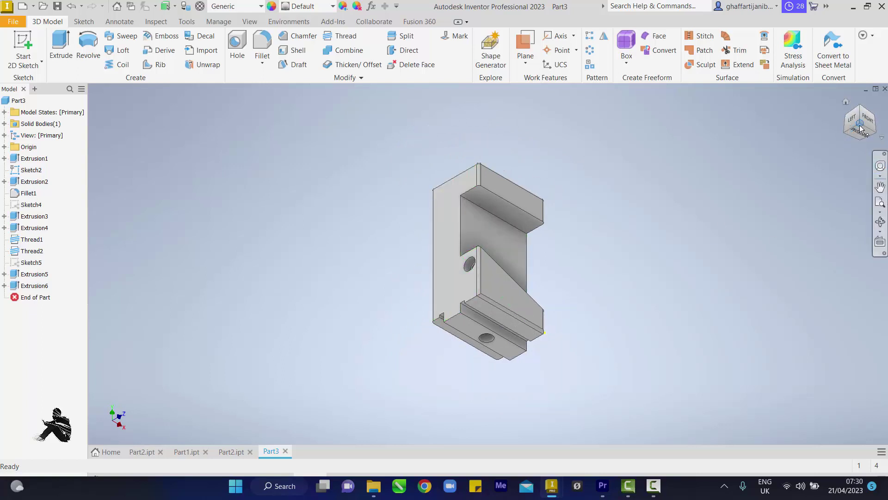
{"action": "mouse_move", "coordinate": [855, 134]}
{"action": "left_mouse_down"}
{"action": "mouse_move", "coordinate": [882, 142]}
{"action": "mouse_move", "coordinate": [750, 204]}
{"action": "mouse_move", "coordinate": [671, 227]}
{"action": "left_mouse_up"}
{"action": "left_click", "coordinate": [845, 102]}
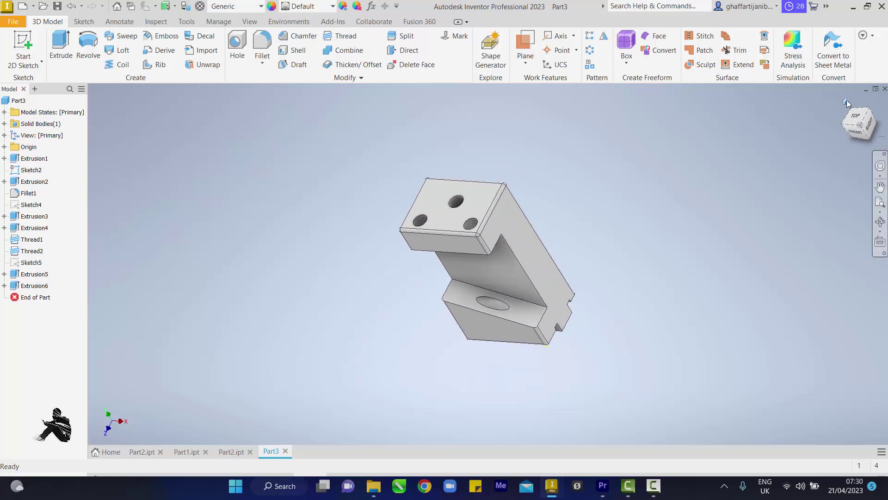